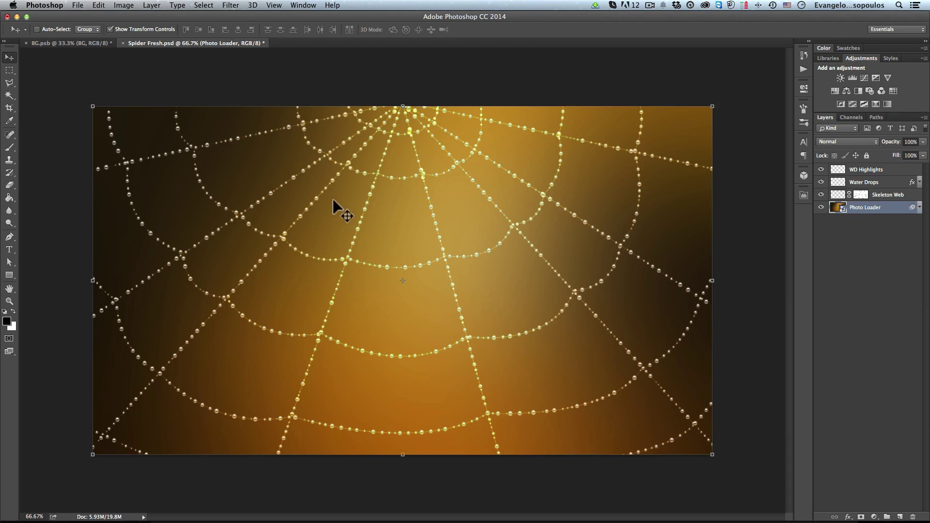
Create a new 1920×1080 px, 72 ppi document named 'My Fresh Spider Web'.
{"action": "left_click", "coordinate": [79, 9]}
{"action": "left_click", "coordinate": [92, 21]}
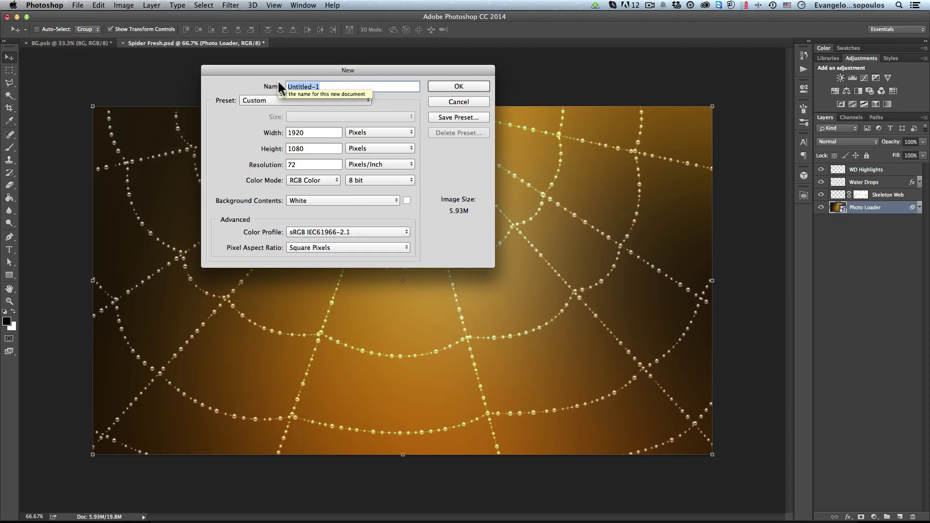
{"action": "type", "text": "My Fr"}
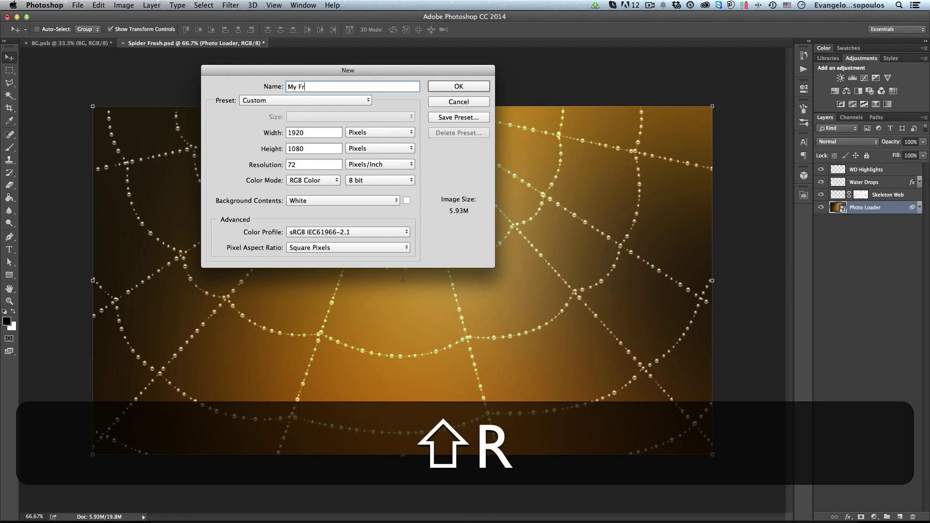
{"action": "type", "text": "esh Spider Web"}
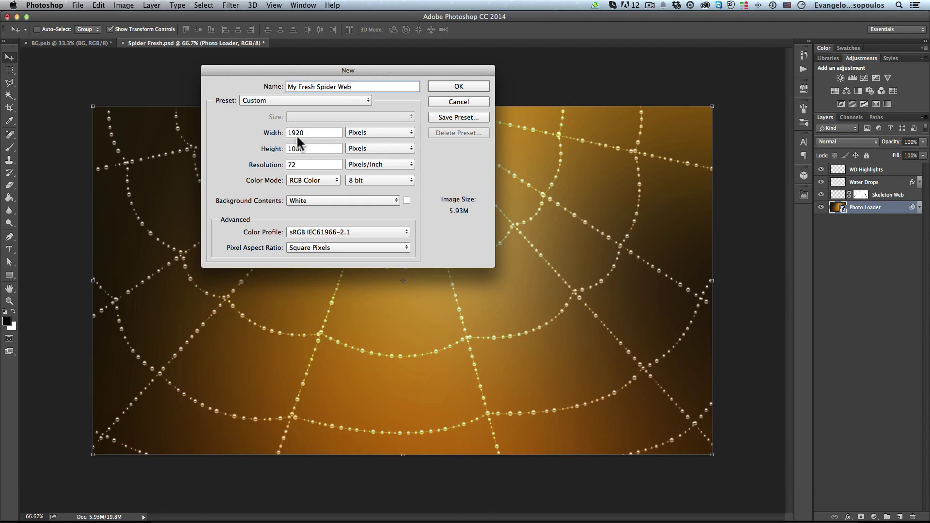
{"action": "left_click", "coordinate": [445, 86]}
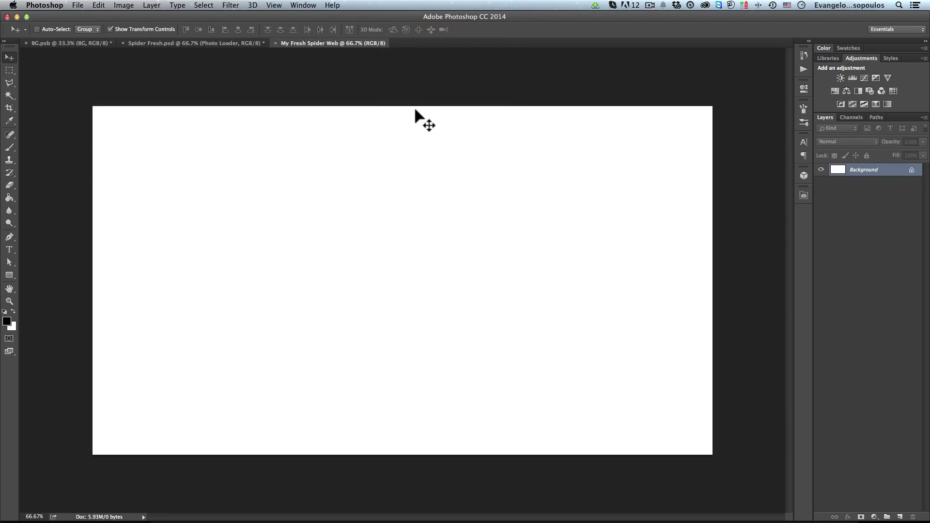
Set the foreground colour to a warm olive yellow in the Color Picker.
{"action": "left_click", "coordinate": [6, 321]}
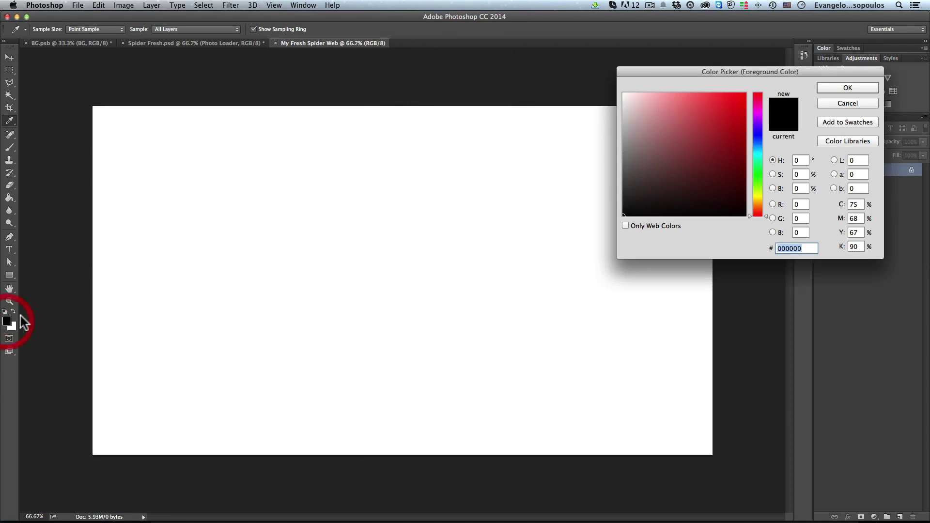
{"action": "left_click", "coordinate": [756, 196]}
{"action": "left_click_drag", "start_coordinate": [730, 163], "coordinate": [746, 126]}
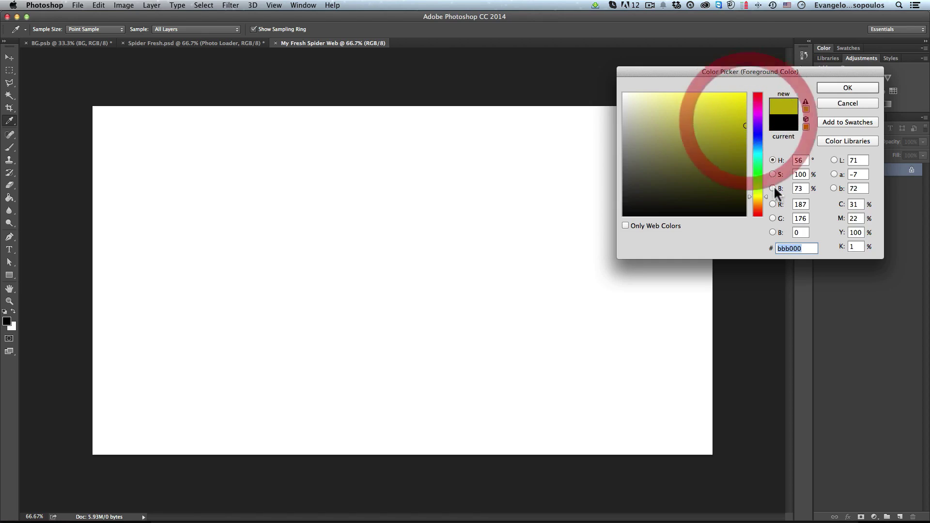
{"action": "left_click", "coordinate": [763, 197]}
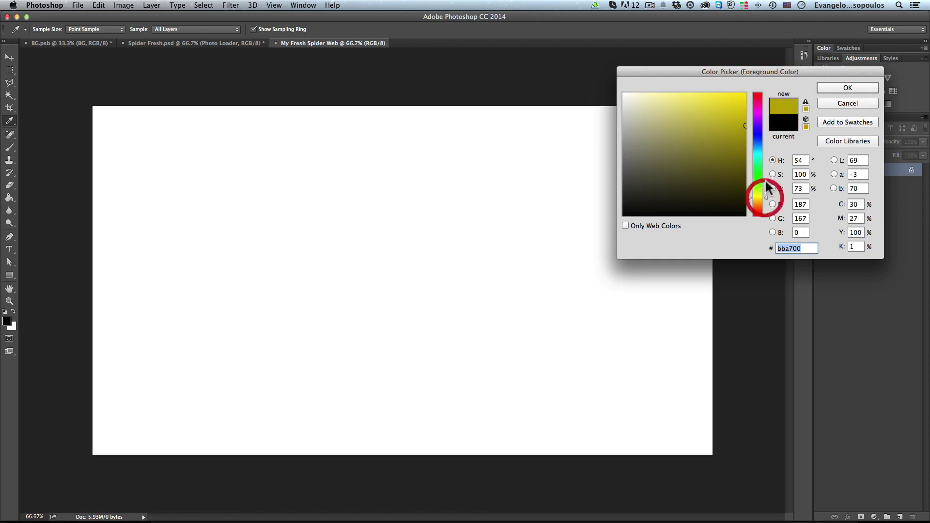
{"action": "left_click", "coordinate": [831, 89]}
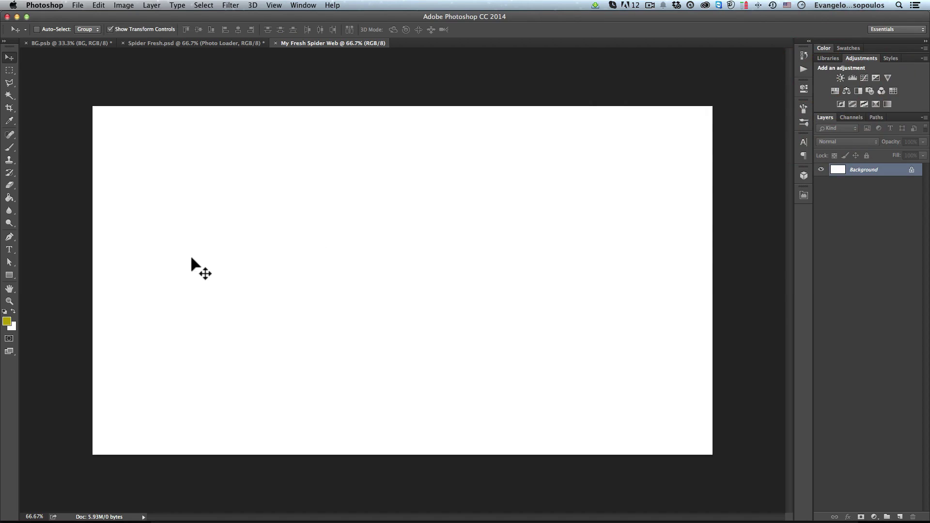
Fill the white canvas with the olive yellow using the Paint Bucket.
{"action": "left_click", "coordinate": [9, 198]}
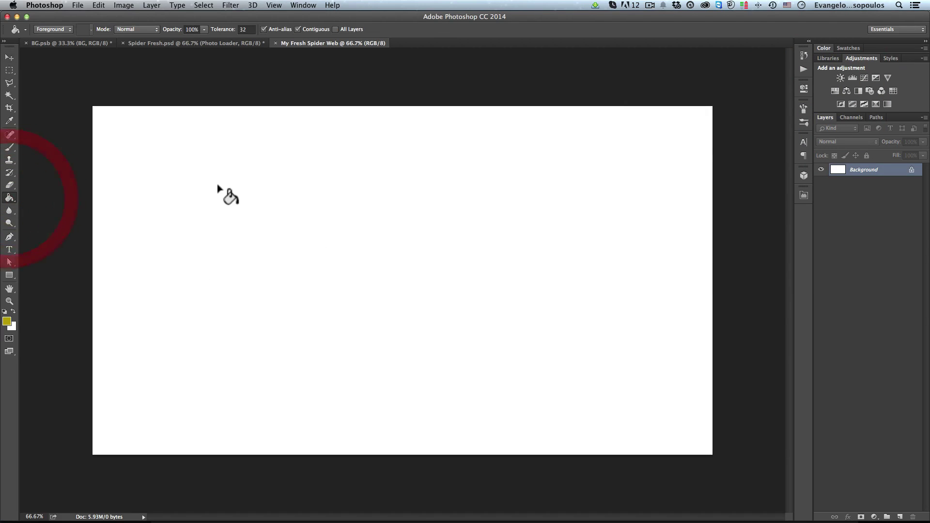
{"action": "left_click", "coordinate": [219, 183]}
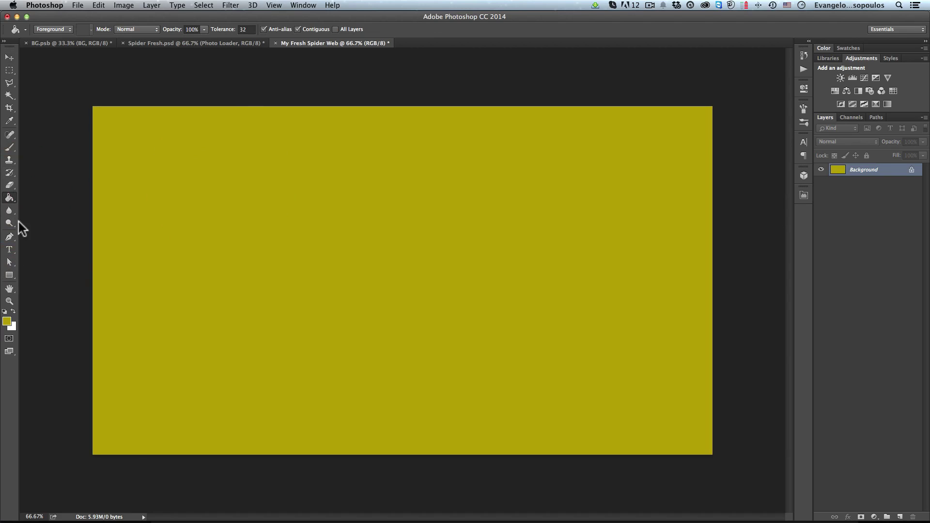
{"action": "left_click", "coordinate": [9, 236]}
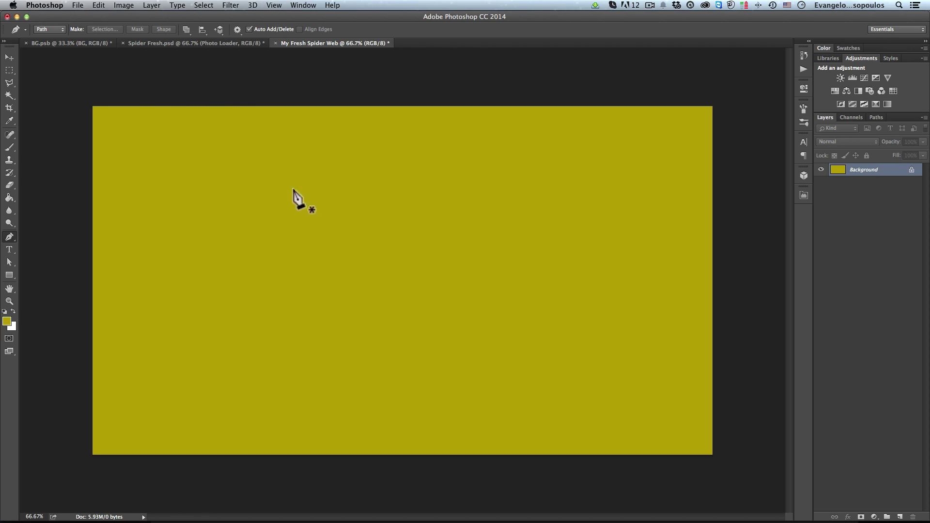
{"action": "left_click", "coordinate": [199, 208]}
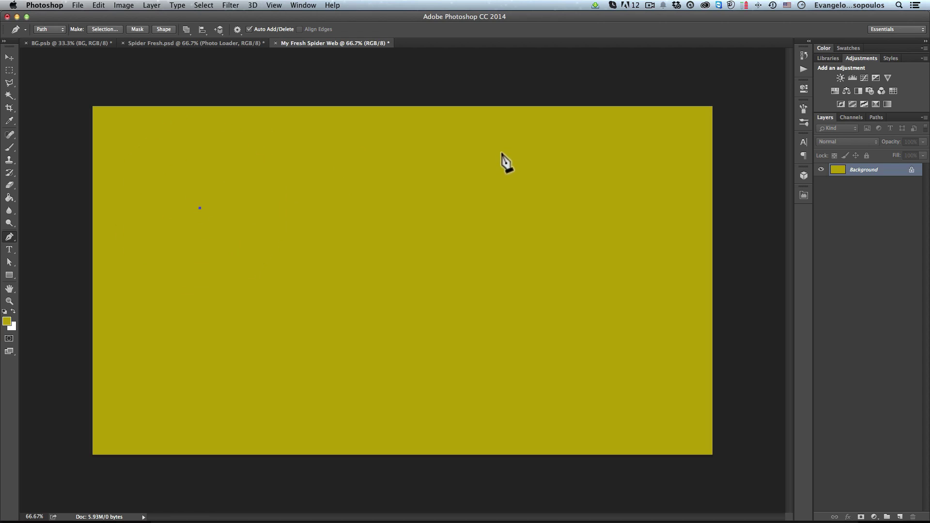
{"action": "left_click", "coordinate": [520, 136]}
{"action": "key", "text": "super+z"}
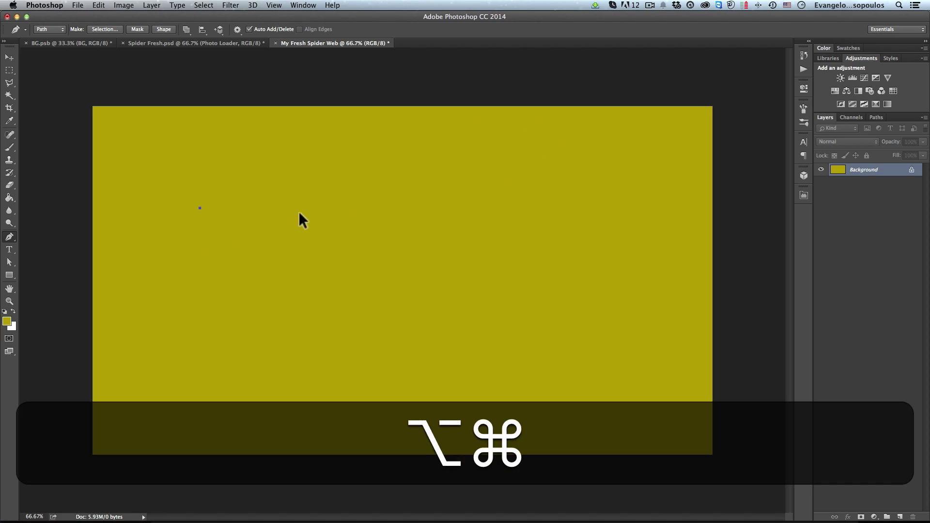
{"action": "key", "text": "alt+super+z"}
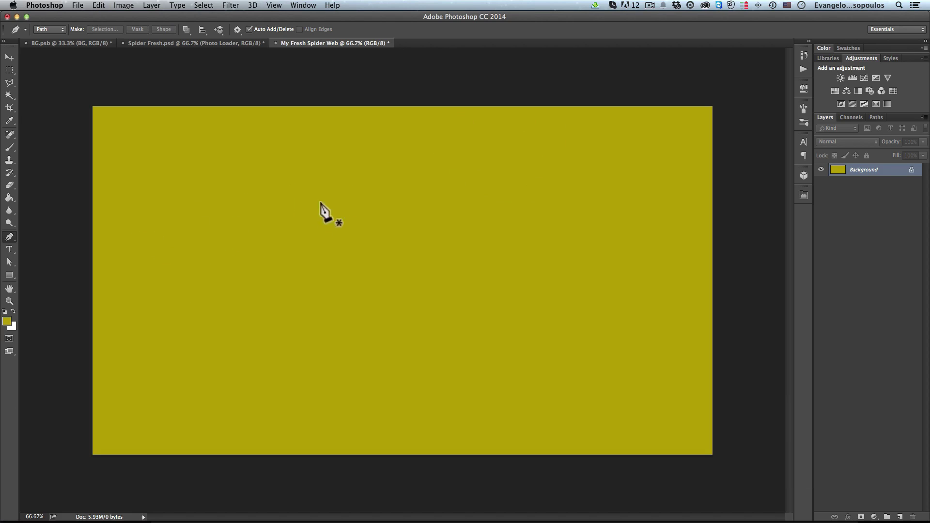
{"action": "left_click", "coordinate": [206, 234]}
{"action": "left_click_drag", "start_coordinate": [530, 156], "coordinate": [675, 218]}
{"action": "left_click_drag", "start_coordinate": [451, 324], "coordinate": [571, 408]}
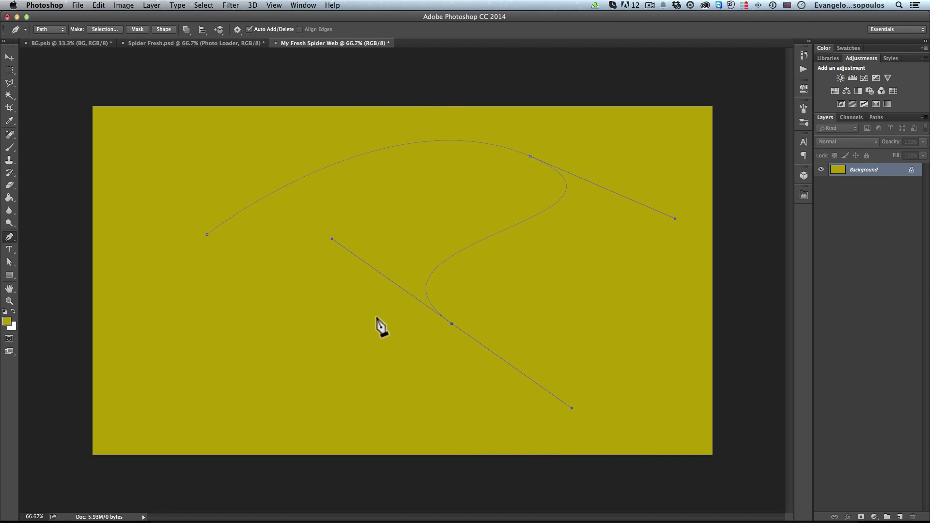
{"action": "key", "text": "alt+super+z"}
{"action": "key", "text": "alt+super+z"}
{"action": "key", "text": "alt+super+z"}
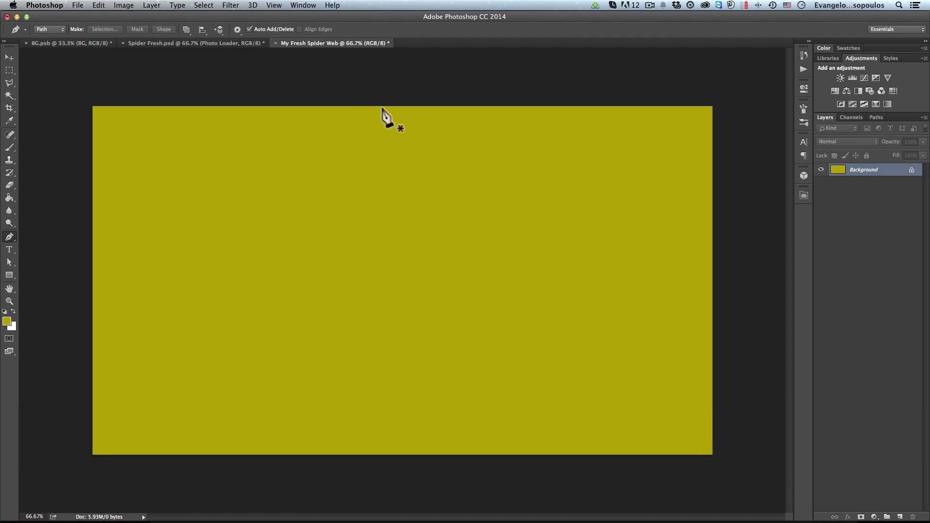
Unlock the Background layer and rename it BG.
{"action": "left_click", "coordinate": [302, 6]}
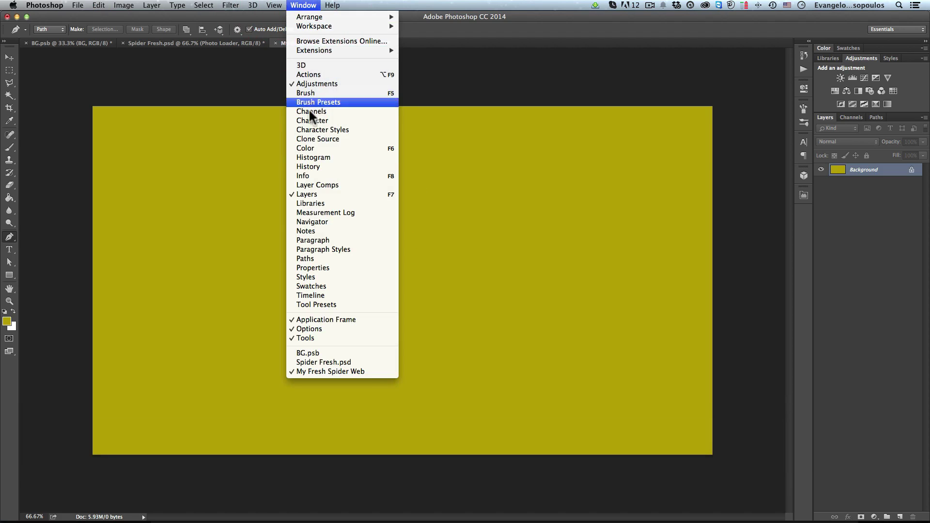
{"action": "left_click", "coordinate": [326, 258]}
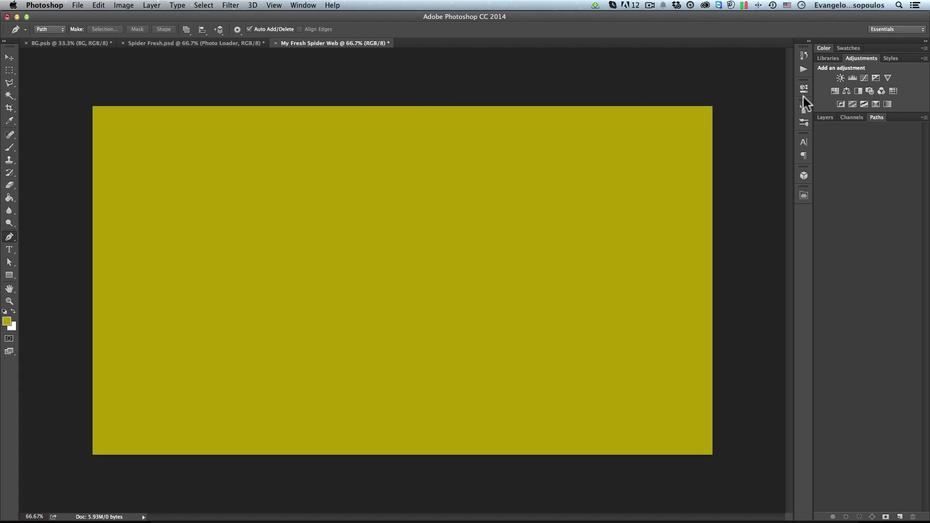
{"action": "left_click", "coordinate": [829, 117]}
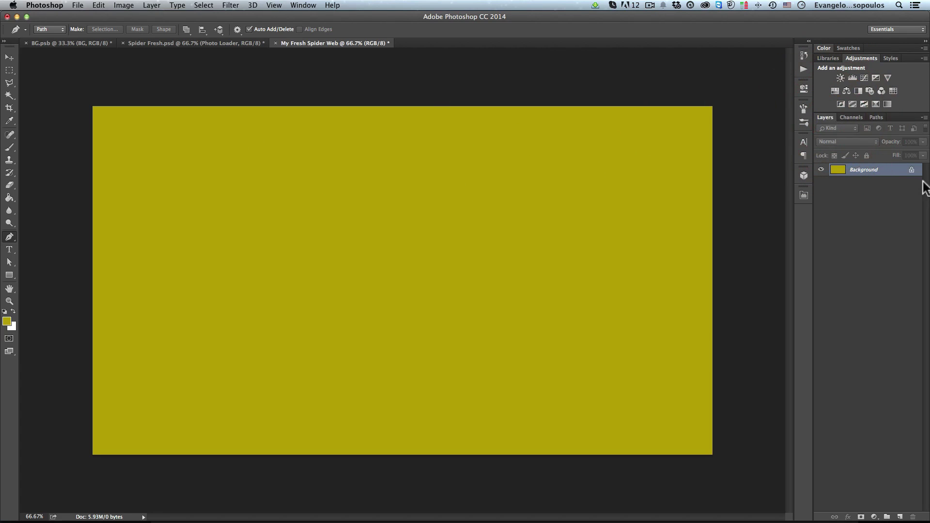
{"action": "left_click_drag", "start_coordinate": [913, 175], "coordinate": [863, 225]}
{"action": "double_click", "coordinate": [849, 175]}
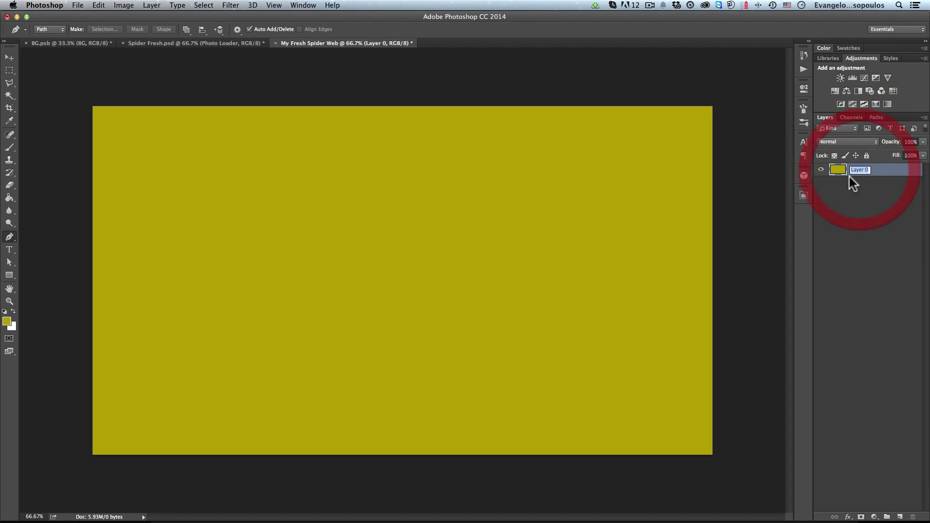
{"action": "type", "text": "BG"}
{"action": "key", "text": "shift+Return"}
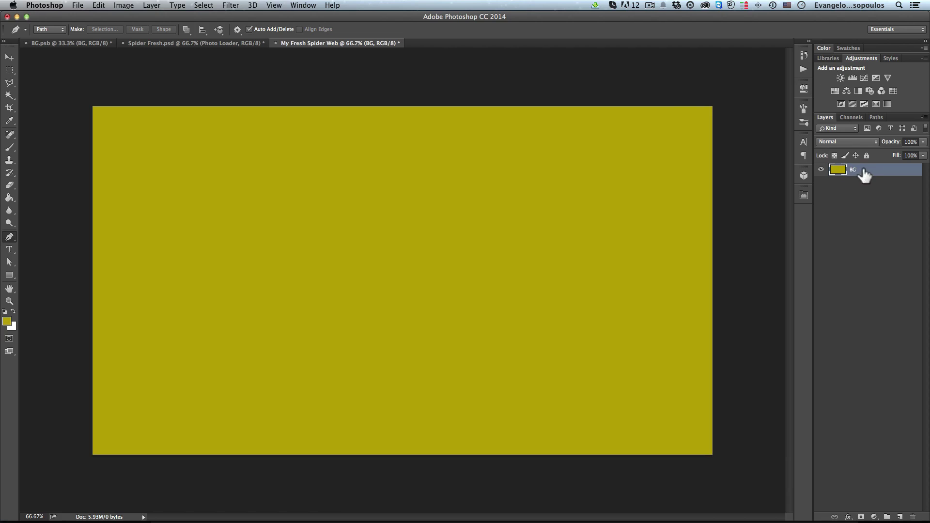
Convert the BG layer into a smart object.
{"action": "right_click", "coordinate": [864, 174]}
{"action": "left_click", "coordinate": [890, 182]}
{"action": "right_click", "coordinate": [873, 169]}
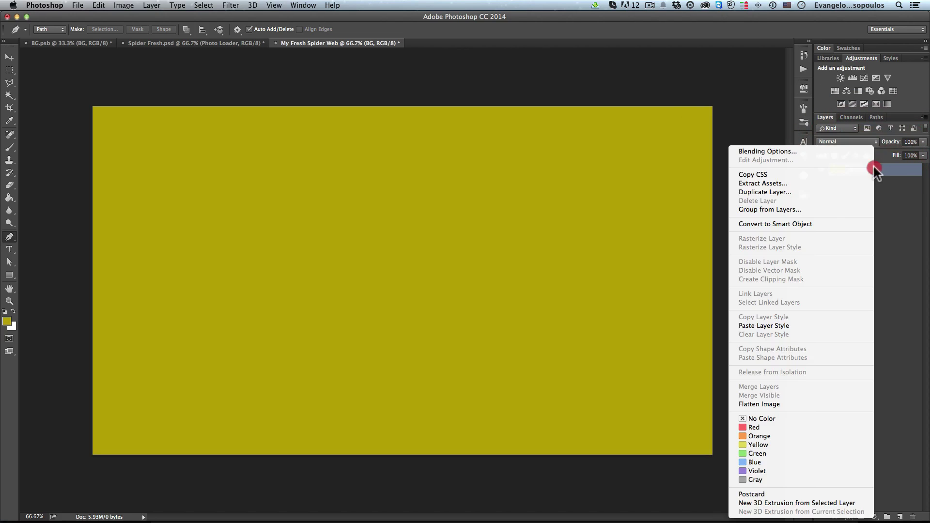
{"action": "left_click", "coordinate": [878, 172]}
{"action": "right_click", "coordinate": [876, 172]}
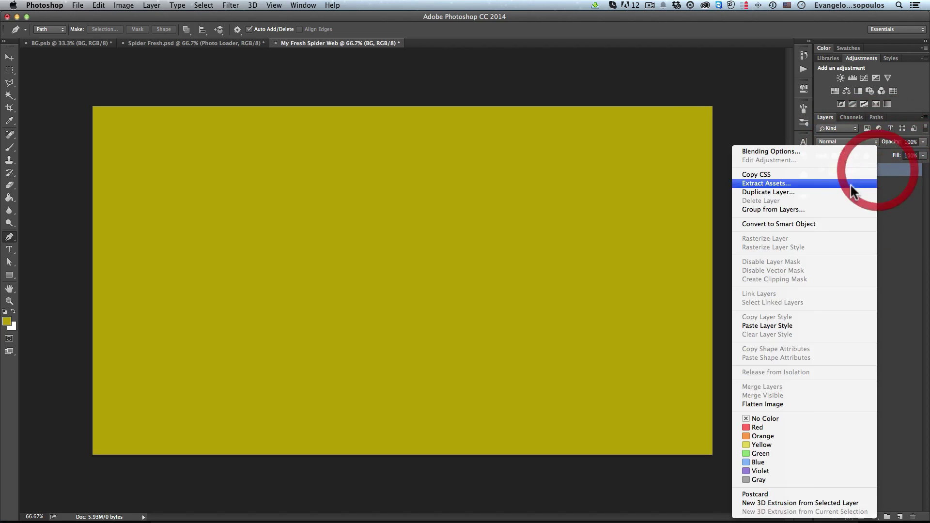
{"action": "left_click", "coordinate": [794, 223]}
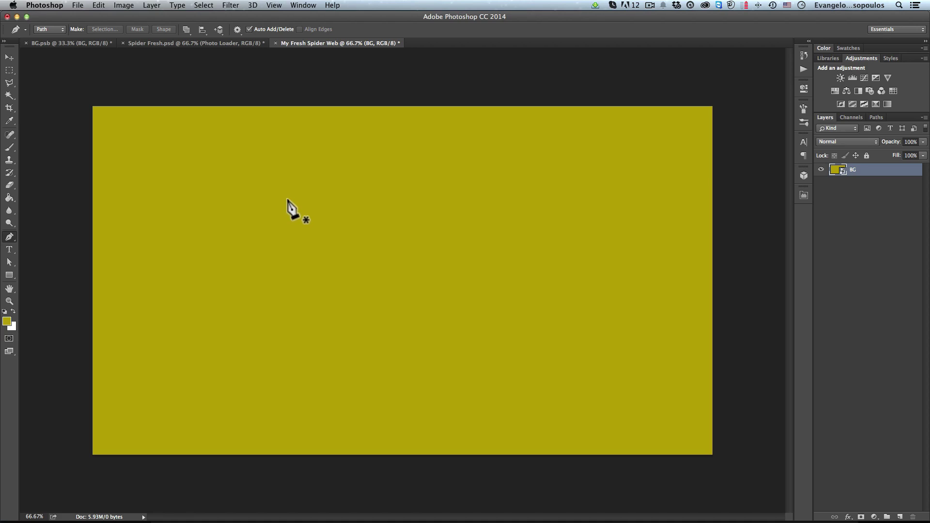
Drag a vertical guide from the rulers to the canvas centre at X 960 px, then hide the rulers.
{"action": "key", "text": "super+r"}
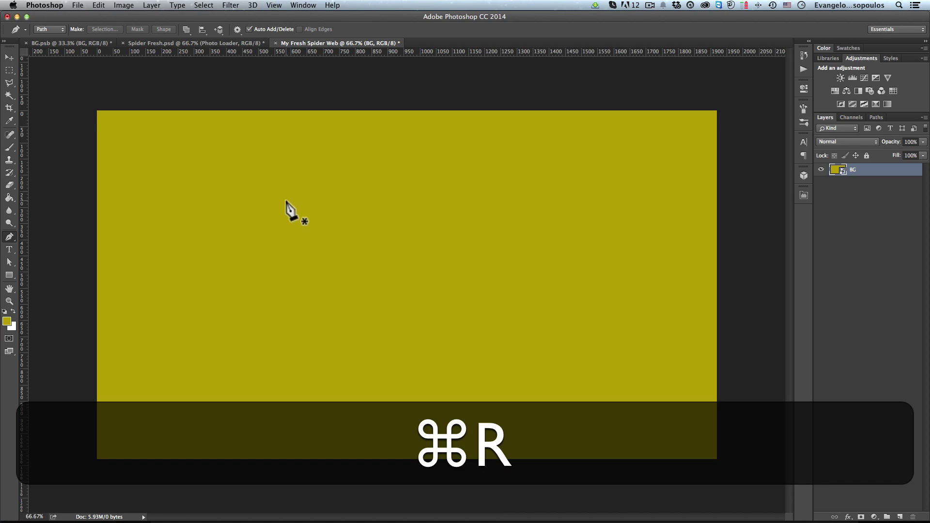
{"action": "left_click", "coordinate": [7, 57]}
{"action": "left_click", "coordinate": [109, 30]}
{"action": "left_click", "coordinate": [109, 30]}
{"action": "left_click", "coordinate": [110, 30]}
{"action": "left_click", "coordinate": [110, 29]}
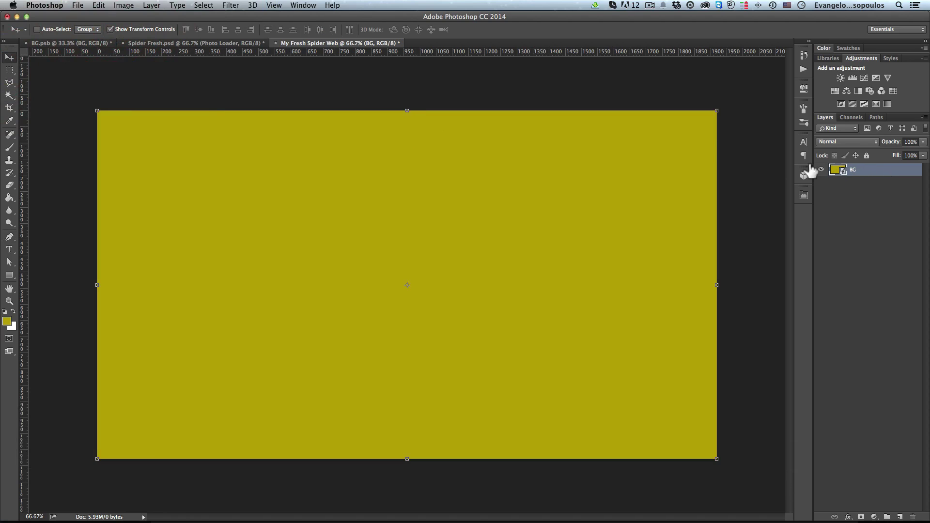
{"action": "left_click_drag", "start_coordinate": [27, 191], "coordinate": [407, 196]}
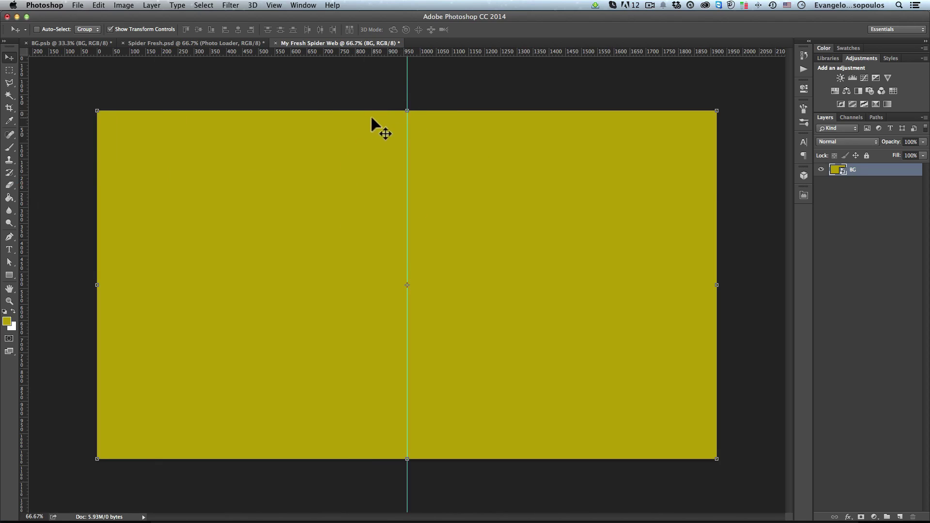
{"action": "key", "text": "super"}
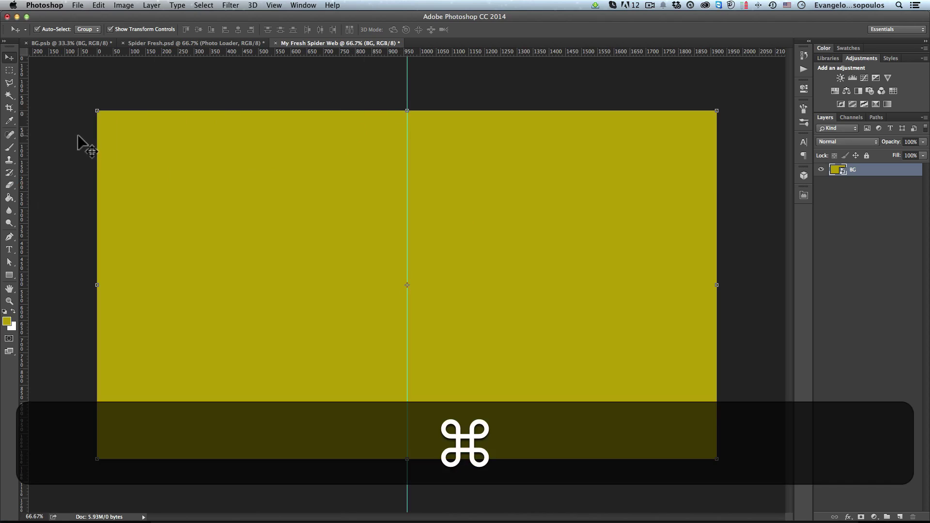
{"action": "key", "text": "super+r"}
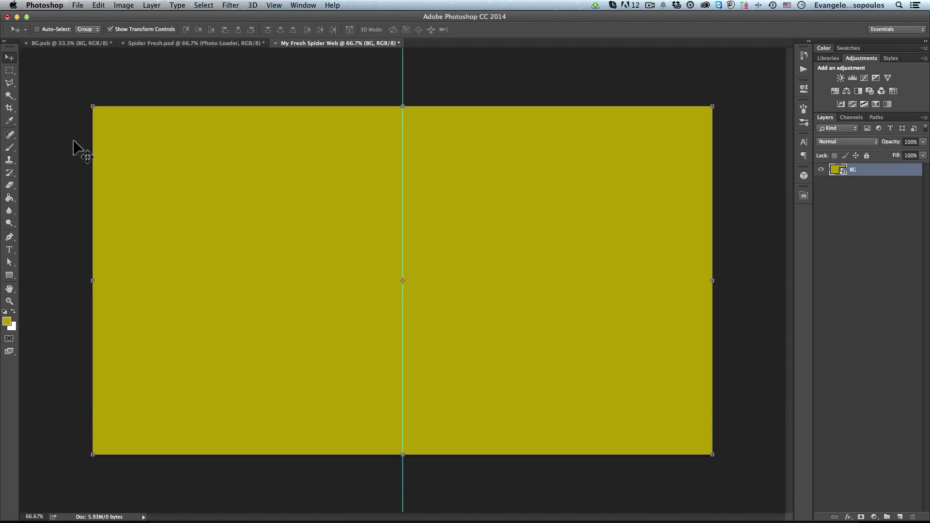
{"action": "key", "text": "p"}
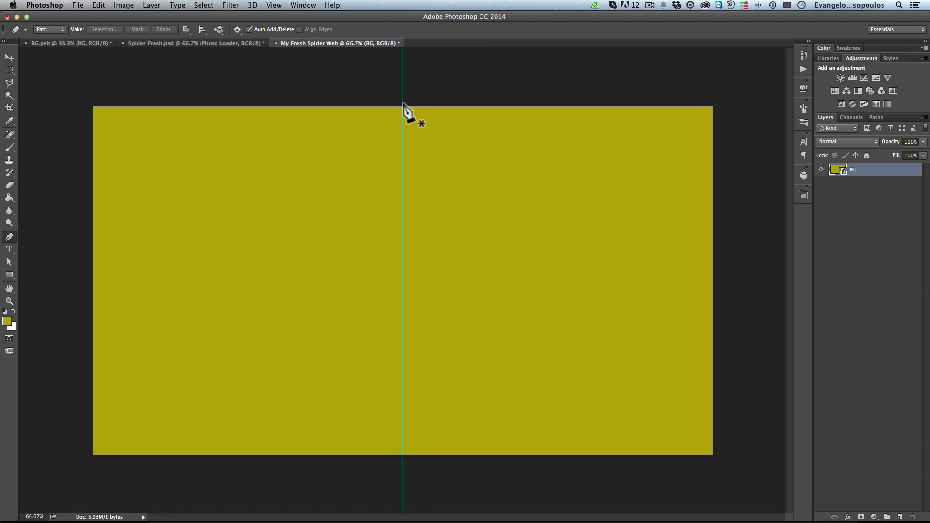
Draw straight spokes from the top-centre anchor off the left edge and past the lower-left corner.
{"action": "left_click", "coordinate": [403, 102]}
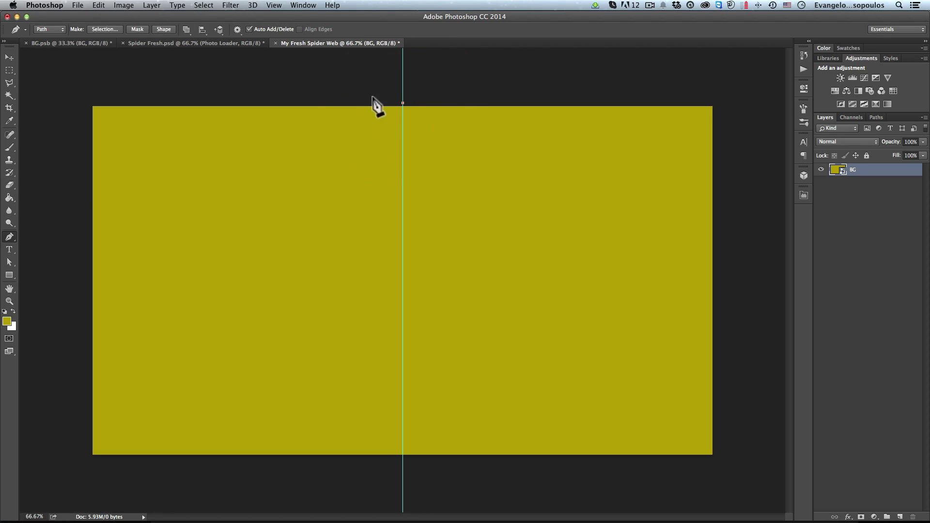
{"action": "left_click", "coordinate": [43, 186]}
{"action": "key", "text": "super"}
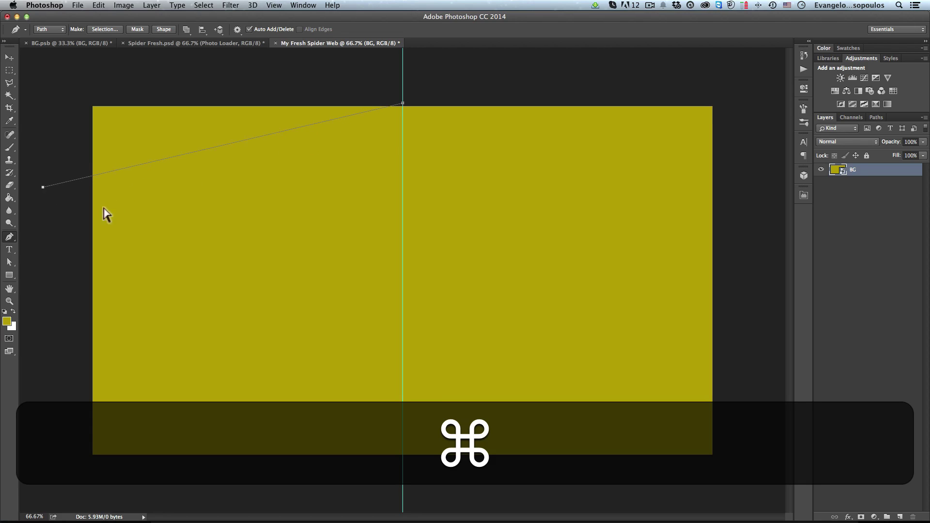
{"action": "left_click", "coordinate": [45, 220], "text": "super"}
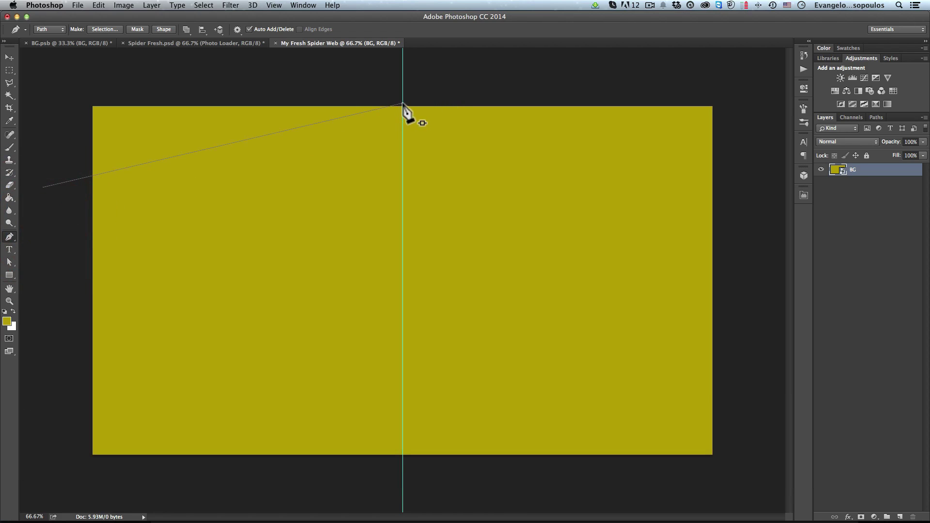
{"action": "left_click", "coordinate": [402, 103]}
{"action": "left_click", "coordinate": [44, 369]}
{"action": "left_click", "coordinate": [403, 103], "text": "super"}
{"action": "left_click", "coordinate": [403, 103]}
{"action": "left_click", "coordinate": [113, 490]}
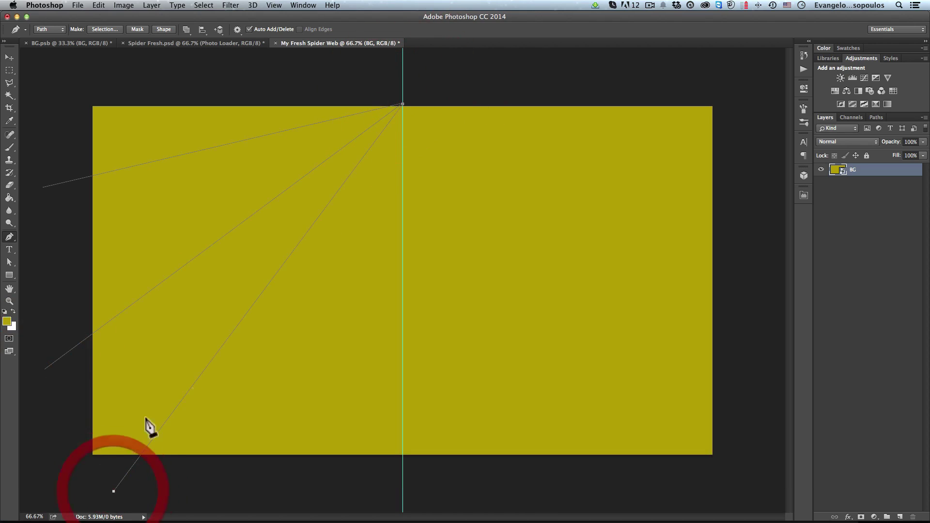
{"action": "left_click", "coordinate": [403, 104], "text": "super"}
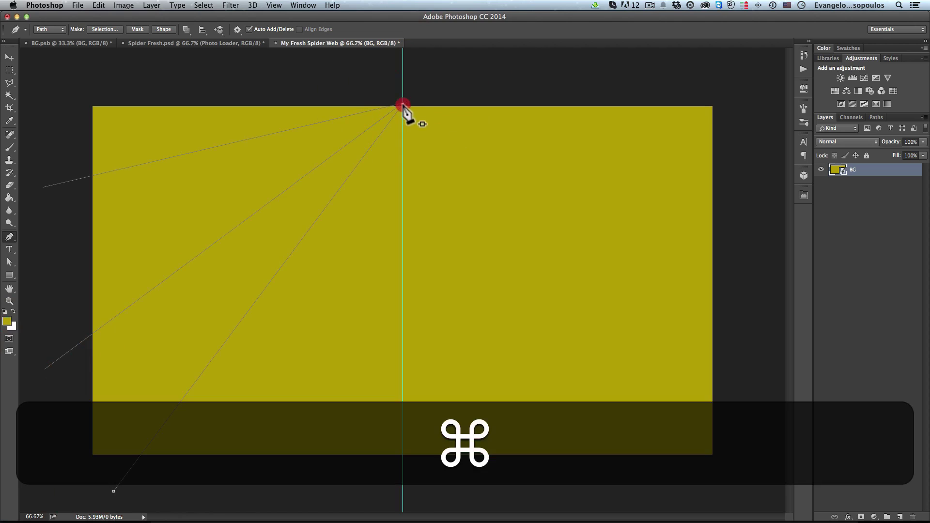
Draw the remaining spokes below the bottom edge, lower right and off the right edge.
{"action": "left_click", "coordinate": [403, 103]}
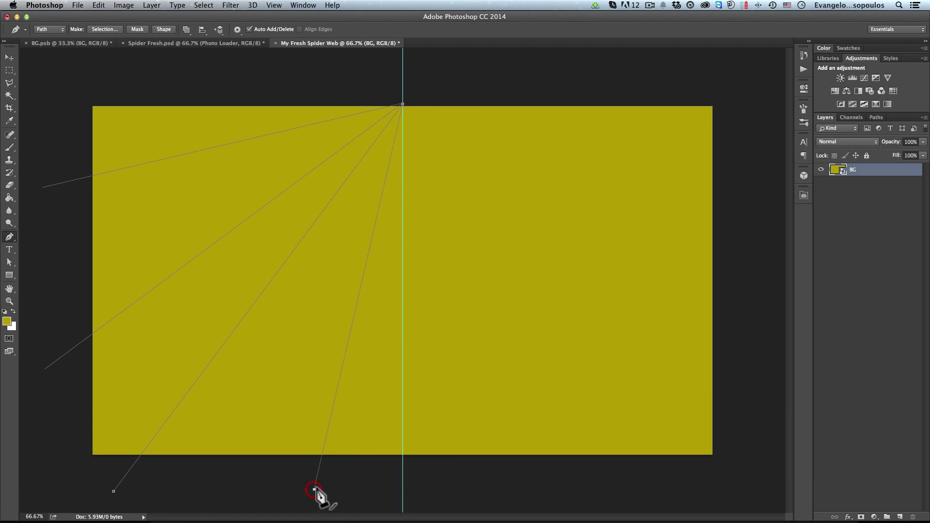
{"action": "left_click", "coordinate": [403, 105], "text": "super"}
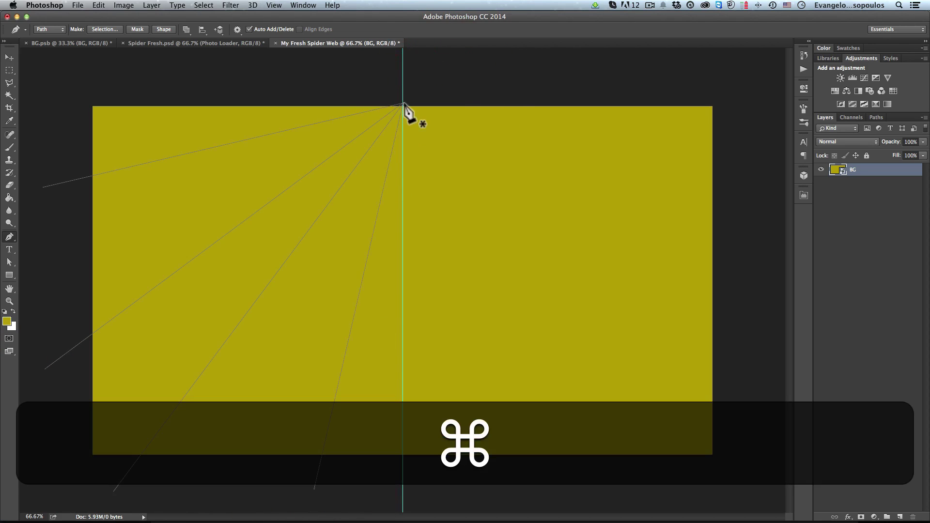
{"action": "left_click", "coordinate": [405, 104]}
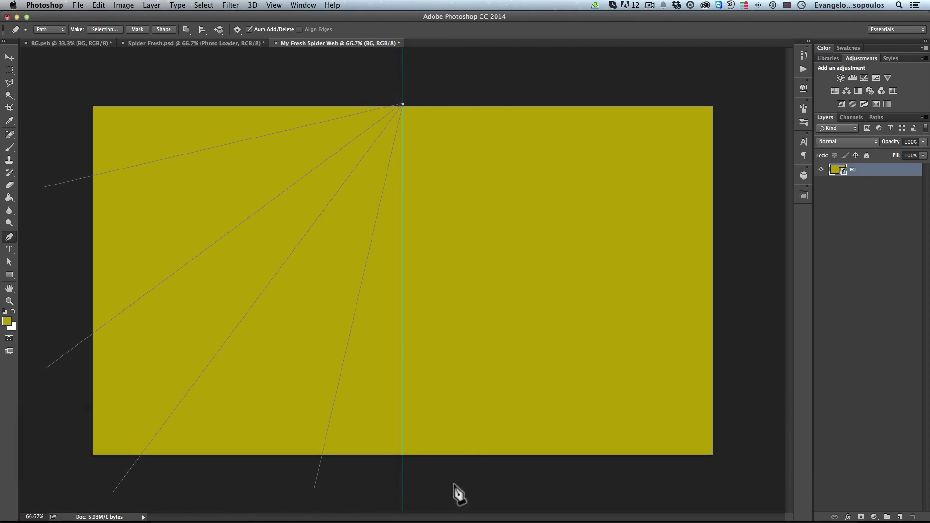
{"action": "left_click", "coordinate": [402, 104], "text": "super"}
{"action": "left_click", "coordinate": [635, 486]}
{"action": "left_click", "coordinate": [402, 104], "text": "super"}
{"action": "left_click", "coordinate": [403, 104], "text": "super"}
{"action": "left_click", "coordinate": [402, 104], "text": "super"}
{"action": "left_click", "coordinate": [753, 209]}
{"action": "left_click", "coordinate": [876, 117]}
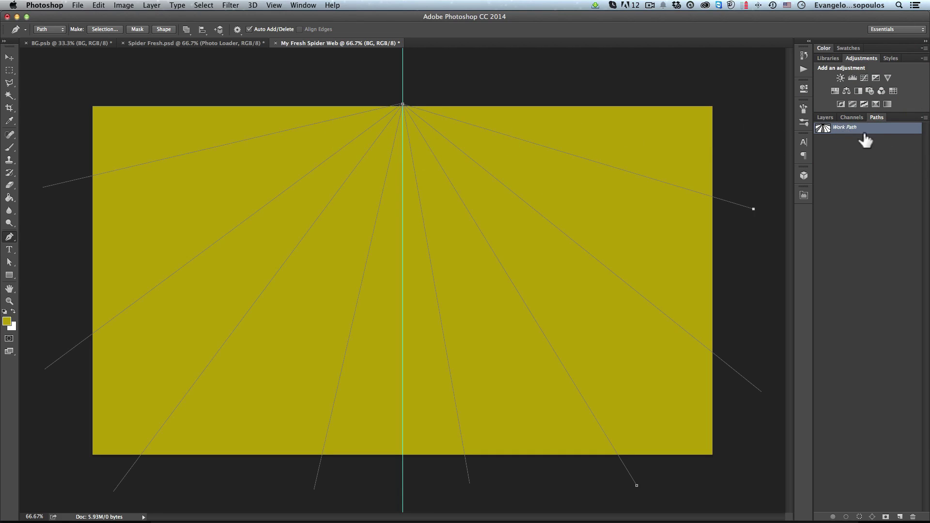
Zoom in on the web top and curve the first scalloped strand across the left spokes.
{"action": "left_click", "coordinate": [380, 141], "text": "super"}
{"action": "left_click", "coordinate": [344, 232], "text": "super"}
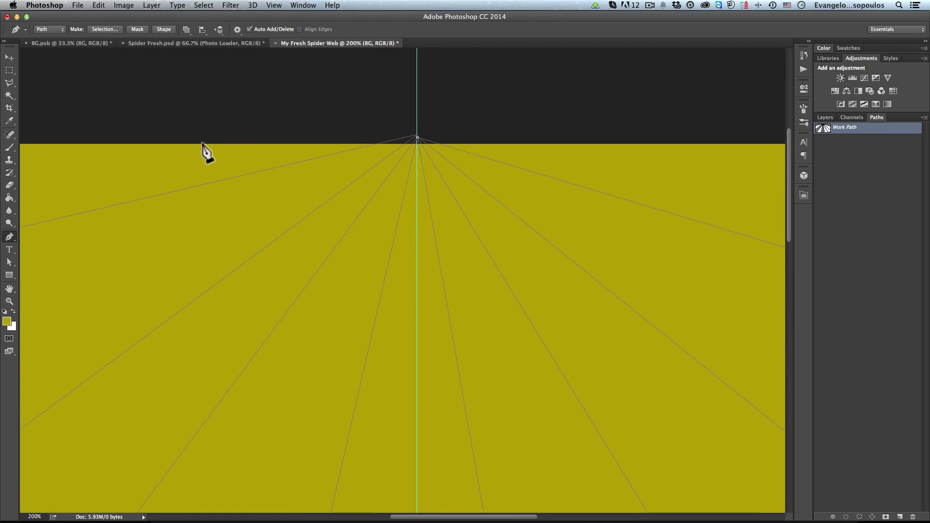
{"action": "left_click", "coordinate": [150, 144]}
{"action": "key", "text": "super+z"}
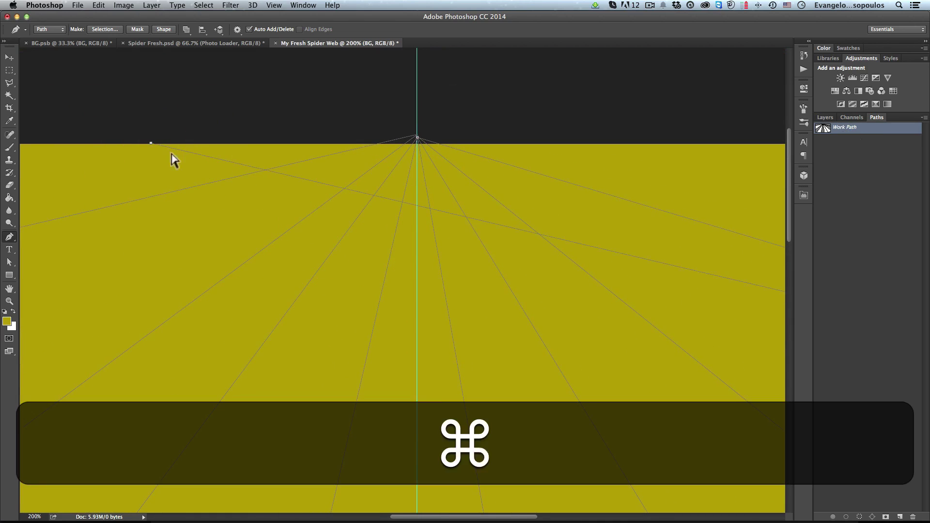
{"action": "left_click", "coordinate": [151, 108]}
{"action": "left_click", "coordinate": [121, 113]}
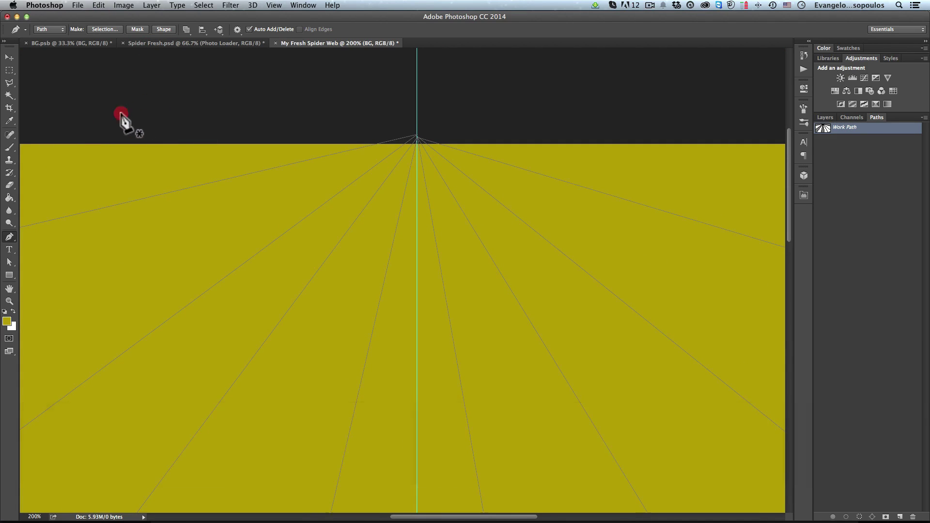
{"action": "left_click_drag", "start_coordinate": [150, 197], "coordinate": [209, 220]}
{"action": "key", "text": "alt"}
{"action": "left_click", "coordinate": [150, 196], "text": "alt"}
{"action": "left_click_drag", "start_coordinate": [236, 268], "coordinate": [369, 273]}
{"action": "left_click", "coordinate": [236, 268], "text": "alt"}
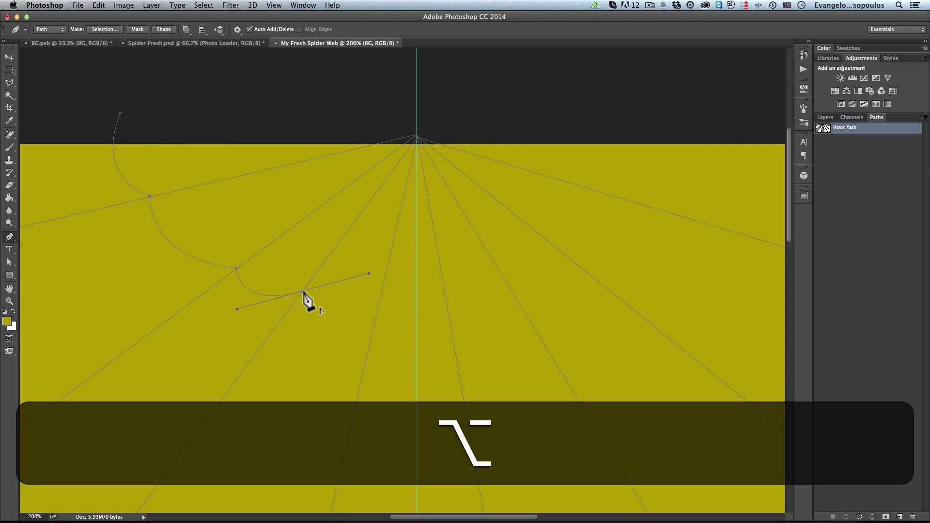
{"action": "left_click", "coordinate": [302, 291], "text": "alt"}
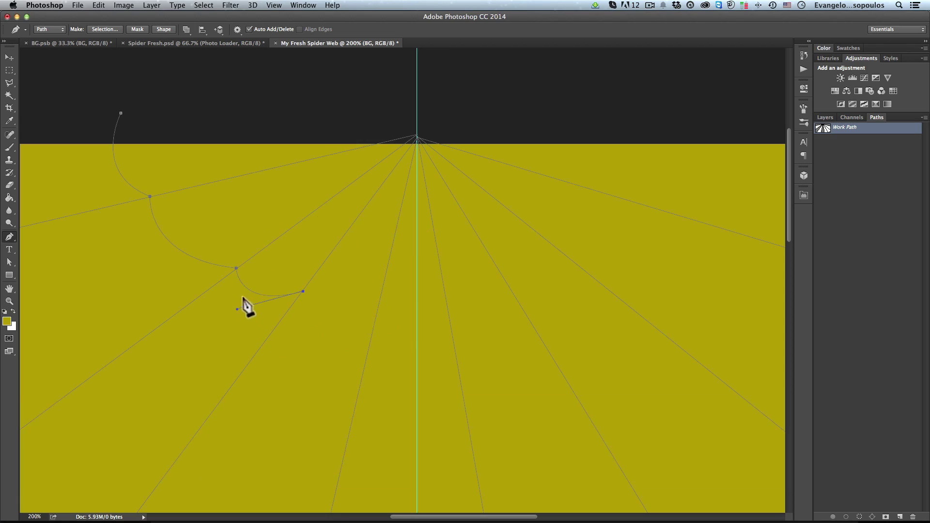
{"action": "left_click_drag", "start_coordinate": [377, 313], "coordinate": [580, 145]}
{"action": "left_click", "coordinate": [378, 313], "text": "alt"}
Continue the first ring's scallops across the right spokes and finish the strand.
{"action": "left_click", "coordinate": [450, 315], "text": "alt"}
{"action": "left_click", "coordinate": [513, 294], "text": "alt"}
{"action": "left_click", "coordinate": [568, 256], "text": "alt"}
{"action": "left_click", "coordinate": [595, 188], "text": "alt"}
{"action": "left_click_drag", "start_coordinate": [592, 109], "coordinate": [563, 75]}
{"action": "left_click", "coordinate": [592, 109], "text": "alt"}
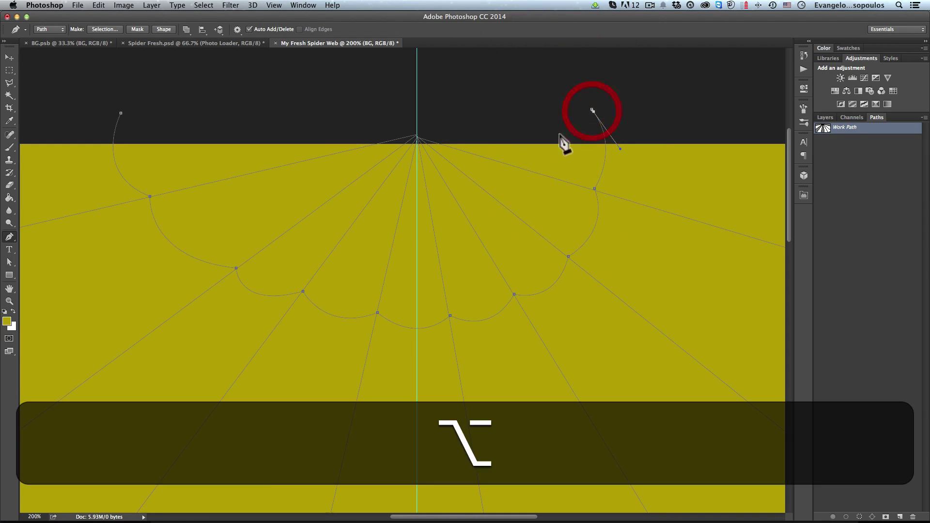
{"action": "left_click_drag", "start_coordinate": [199, 180], "coordinate": [450, 194]}
{"action": "left_click", "coordinate": [240, 179], "text": "super"}
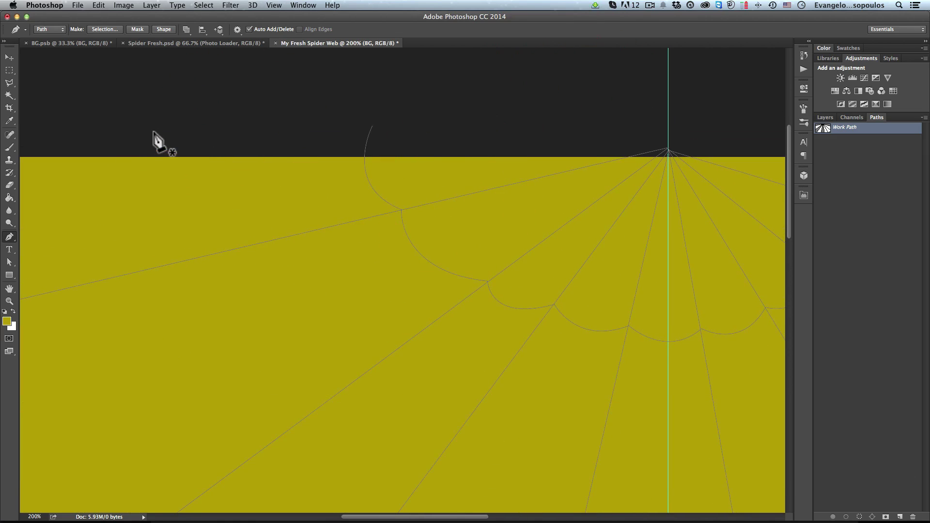
Start a second, wider scalloped strand on the left and curve it across the lower spokes.
{"action": "left_click", "coordinate": [155, 127]}
{"action": "left_click_drag", "start_coordinate": [185, 260], "coordinate": [266, 307]}
{"action": "left_click", "coordinate": [185, 261], "text": "alt"}
{"action": "left_click_drag", "start_coordinate": [166, 266], "coordinate": [156, 141]}
{"action": "left_click_drag", "start_coordinate": [315, 276], "coordinate": [469, 289]}
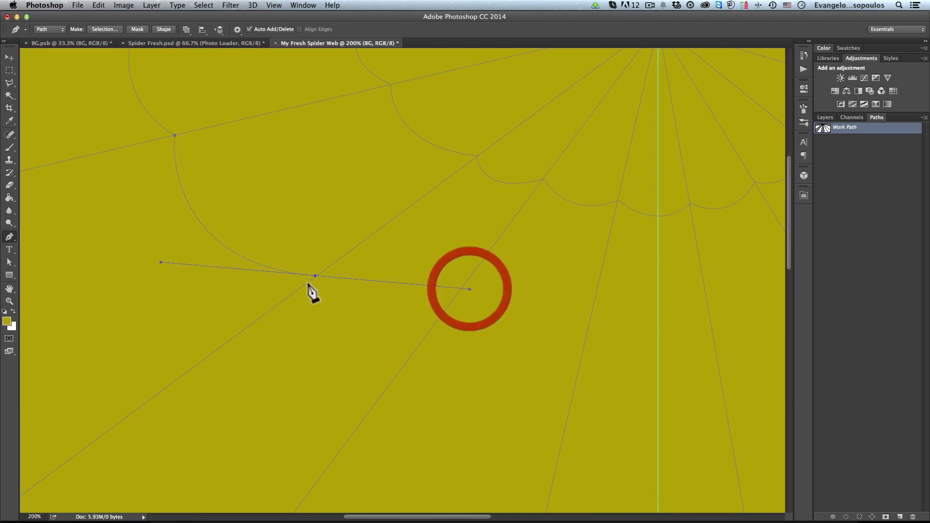
{"action": "left_click", "coordinate": [315, 276], "text": "alt"}
{"action": "left_click_drag", "start_coordinate": [429, 333], "coordinate": [515, 316]}
{"action": "left_click", "coordinate": [429, 332], "text": "alt"}
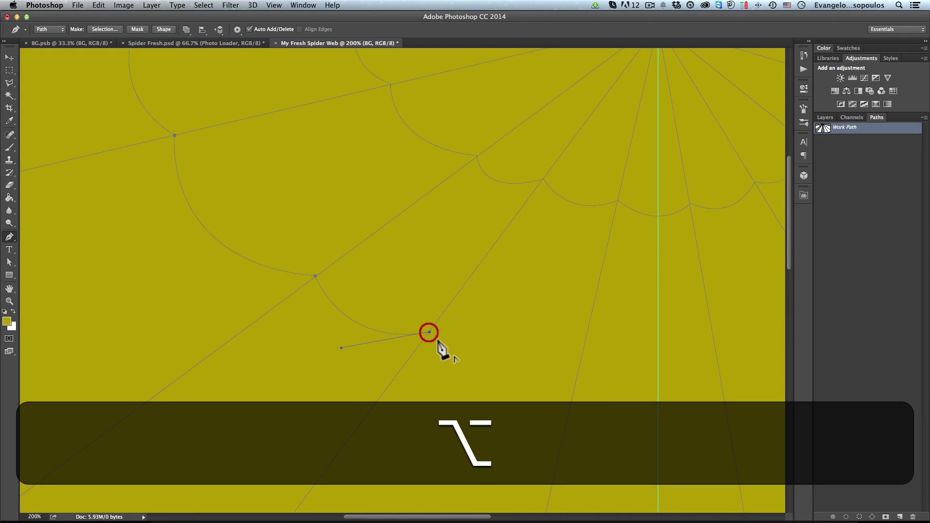
{"action": "left_click_drag", "start_coordinate": [580, 367], "coordinate": [675, 323]}
{"action": "left_click", "coordinate": [580, 367], "text": "alt"}
{"action": "left_click_drag", "start_coordinate": [480, 303], "coordinate": [317, 239]}
{"action": "left_click_drag", "start_coordinate": [458, 274], "coordinate": [526, 220]}
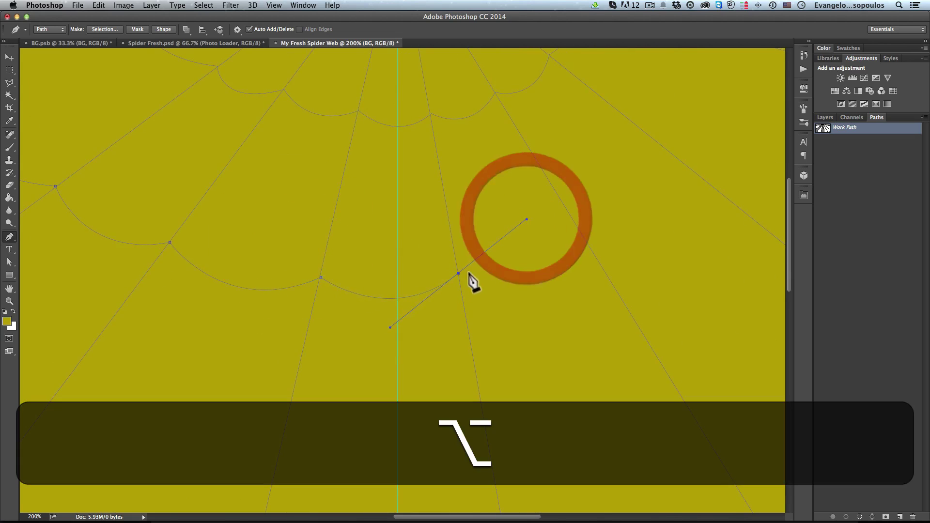
{"action": "left_click", "coordinate": [459, 274], "text": "alt"}
{"action": "left_click_drag", "start_coordinate": [582, 235], "coordinate": [613, 155]}
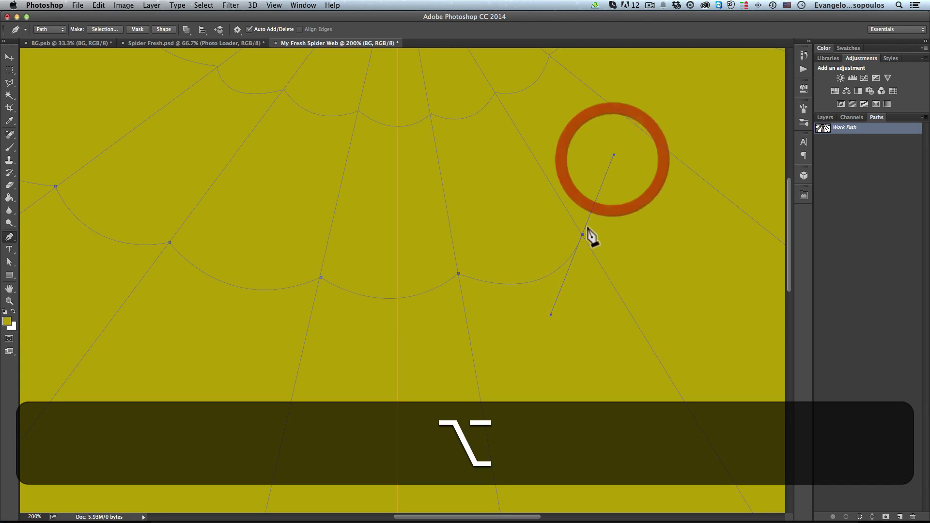
{"action": "left_click", "coordinate": [582, 235], "text": "alt"}
Carry the second strand up the right spokes to the top, then zoom out to the whole web.
{"action": "left_click_drag", "start_coordinate": [615, 189], "coordinate": [349, 303]}
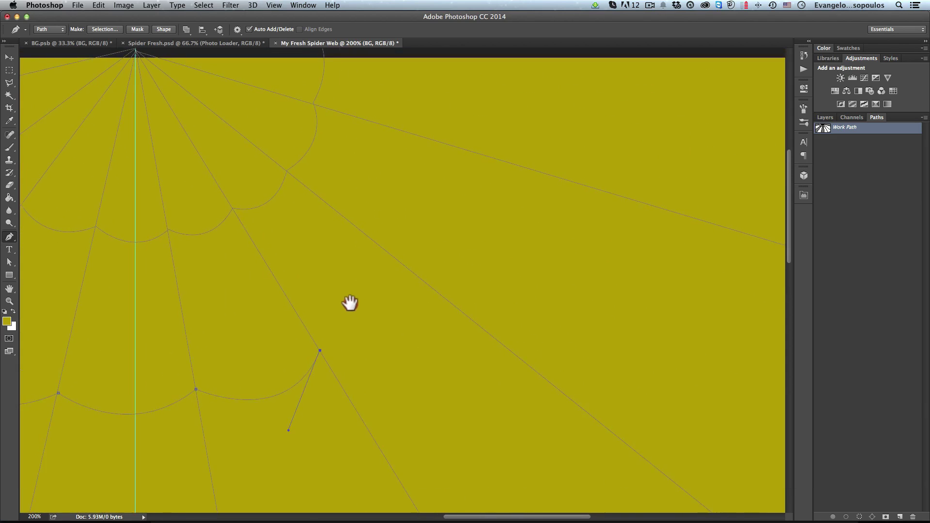
{"action": "left_click_drag", "start_coordinate": [412, 272], "coordinate": [417, 180]}
{"action": "left_click", "coordinate": [412, 272], "text": "alt"}
{"action": "left_click_drag", "start_coordinate": [441, 238], "coordinate": [413, 299]}
{"action": "left_click_drag", "start_coordinate": [422, 248], "coordinate": [395, 140]}
{"action": "key", "text": "alt"}
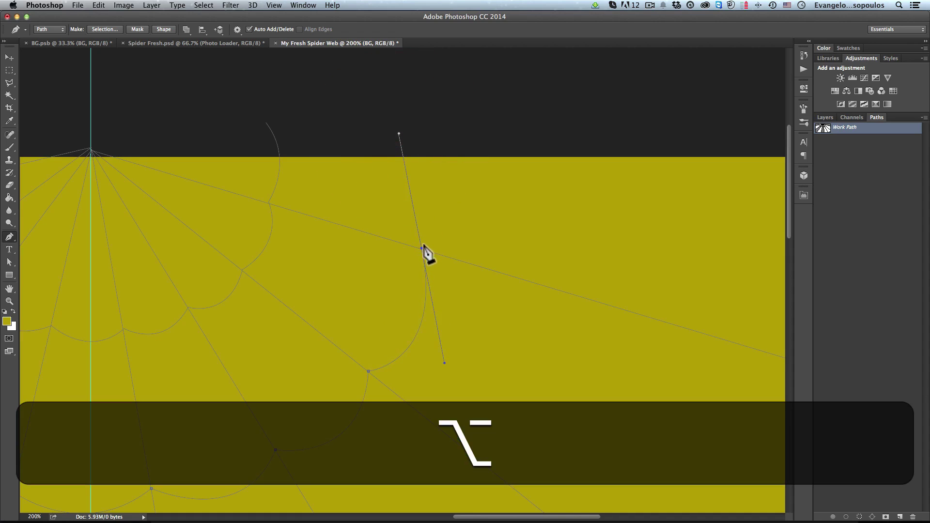
{"action": "left_click", "coordinate": [421, 249], "text": "alt"}
{"action": "left_click_drag", "start_coordinate": [426, 96], "coordinate": [365, 73]}
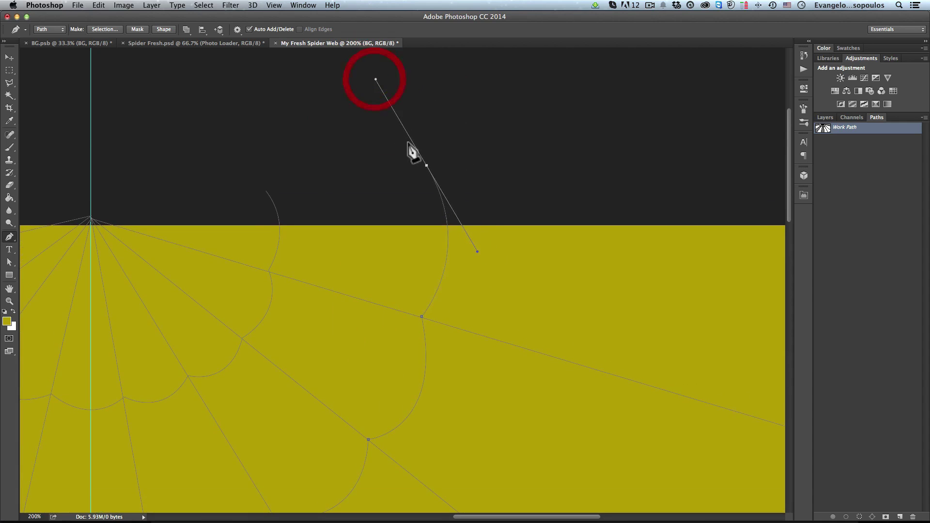
{"action": "key", "text": "alt"}
{"action": "left_click", "coordinate": [426, 166], "text": "alt"}
{"action": "key", "text": "alt+space"}
{"action": "left_click", "coordinate": [451, 183], "text": "alt"}
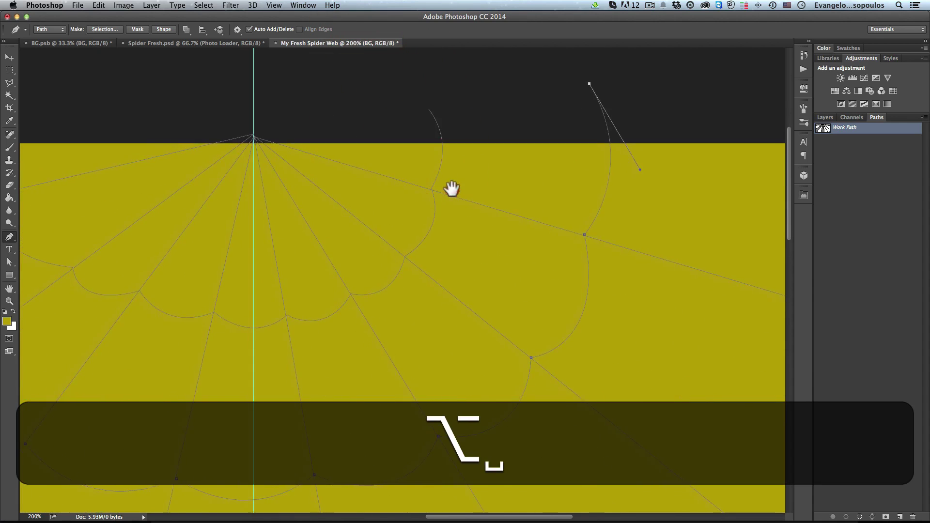
{"action": "left_click", "coordinate": [436, 204], "text": "alt"}
{"action": "left_click", "coordinate": [307, 228], "text": "super"}
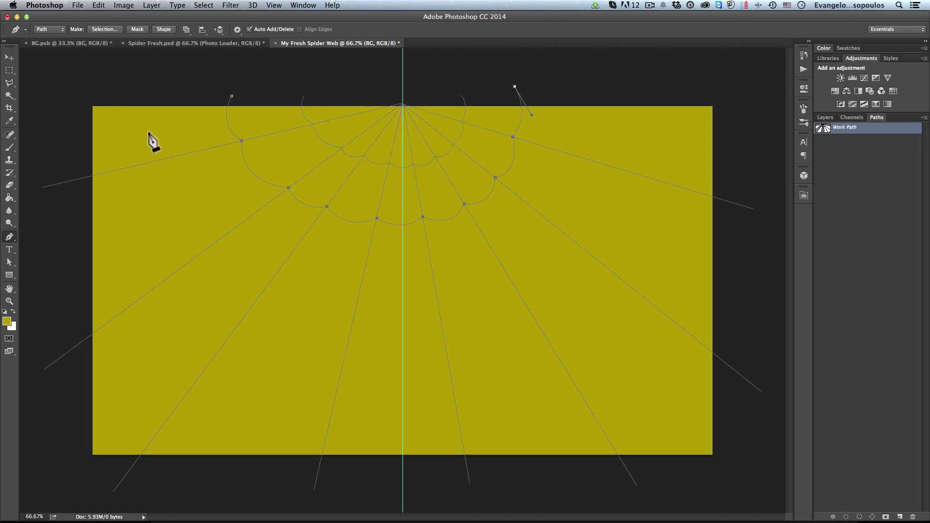
Start an outer spiral ring above the upper left and scallop it down across the lower spokes.
{"action": "left_click", "coordinate": [137, 87], "text": "super"}
{"action": "left_click", "coordinate": [192, 129], "text": "super"}
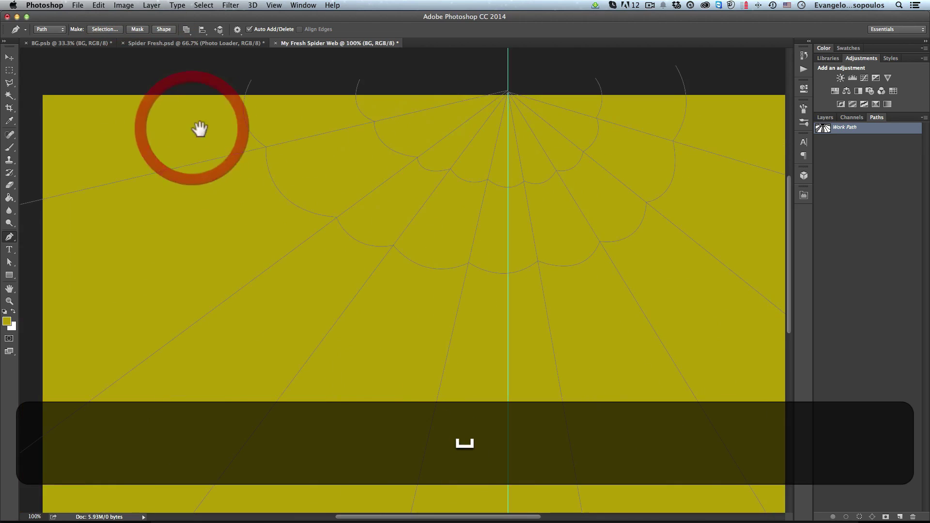
{"action": "left_click_drag", "start_coordinate": [206, 134], "coordinate": [208, 141]}
{"action": "left_click", "coordinate": [136, 73]}
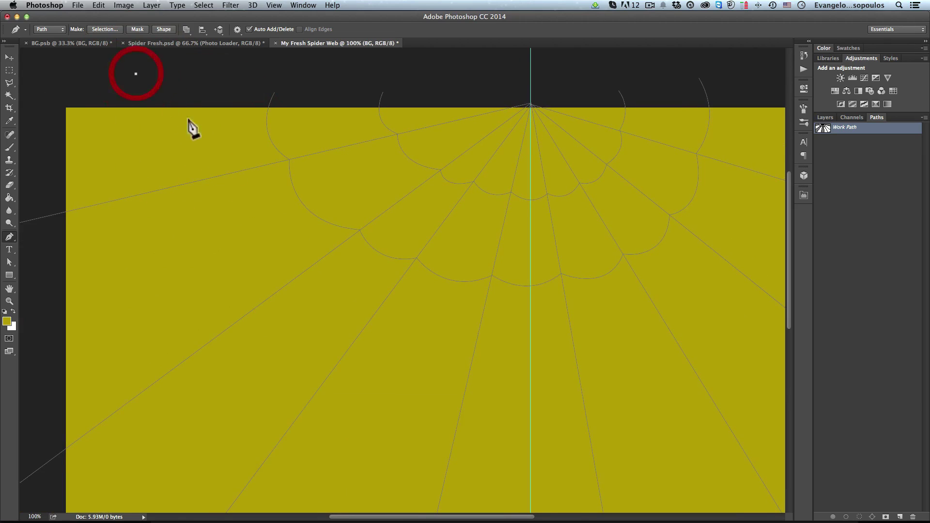
{"action": "left_click_drag", "start_coordinate": [203, 180], "coordinate": [266, 214]}
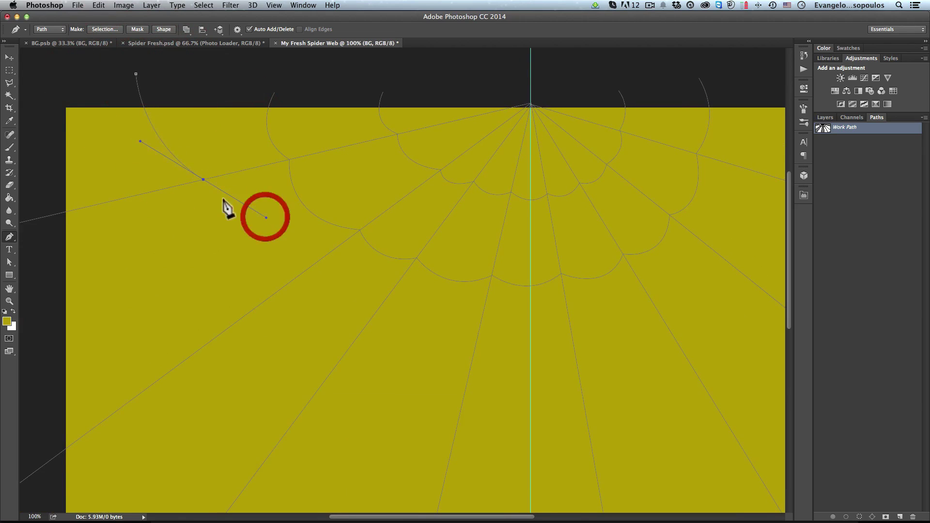
{"action": "left_click", "coordinate": [203, 180], "text": "alt"}
{"action": "left_click_drag", "start_coordinate": [292, 282], "coordinate": [372, 293]}
{"action": "left_click", "coordinate": [292, 282], "text": "alt"}
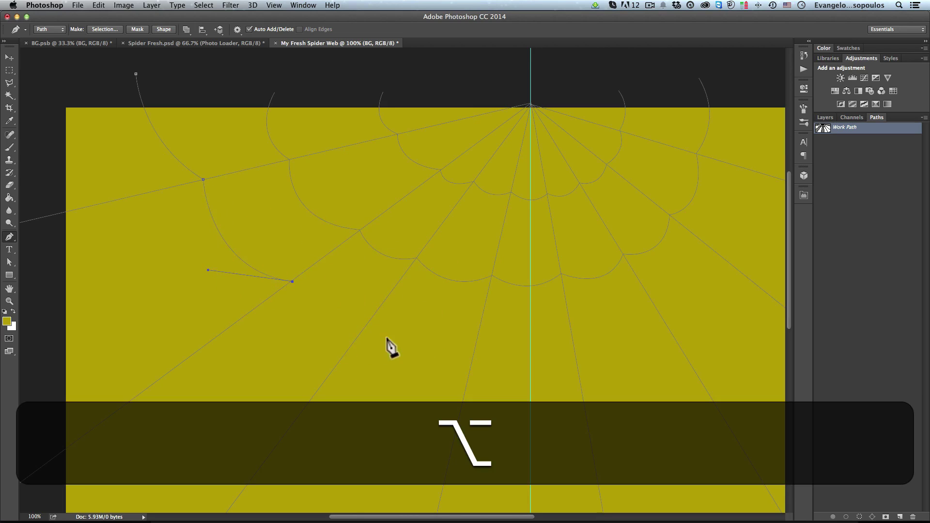
{"action": "left_click_drag", "start_coordinate": [364, 328], "coordinate": [432, 327]}
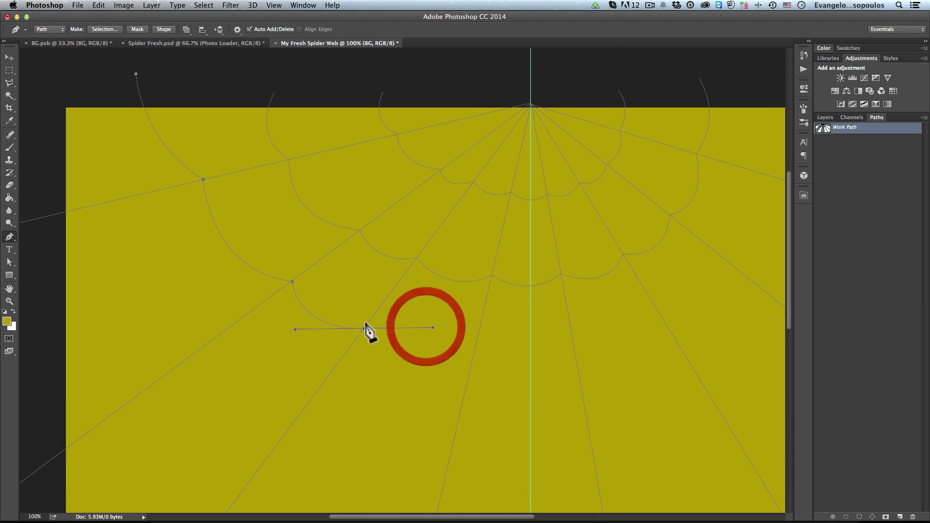
{"action": "left_click", "coordinate": [364, 329], "text": "alt"}
{"action": "left_click_drag", "start_coordinate": [476, 348], "coordinate": [552, 321]}
{"action": "left_click", "coordinate": [476, 349], "text": "alt"}
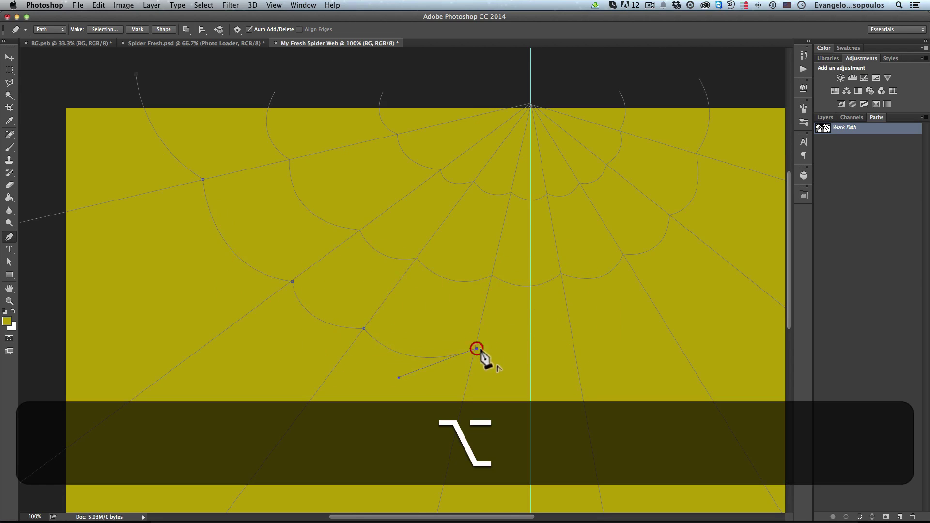
Continue the outer ring across the bottom and up the right spoke, then zoom out.
{"action": "left_click_drag", "start_coordinate": [577, 352], "coordinate": [400, 286]}
{"action": "left_click", "coordinate": [576, 352], "text": "alt"}
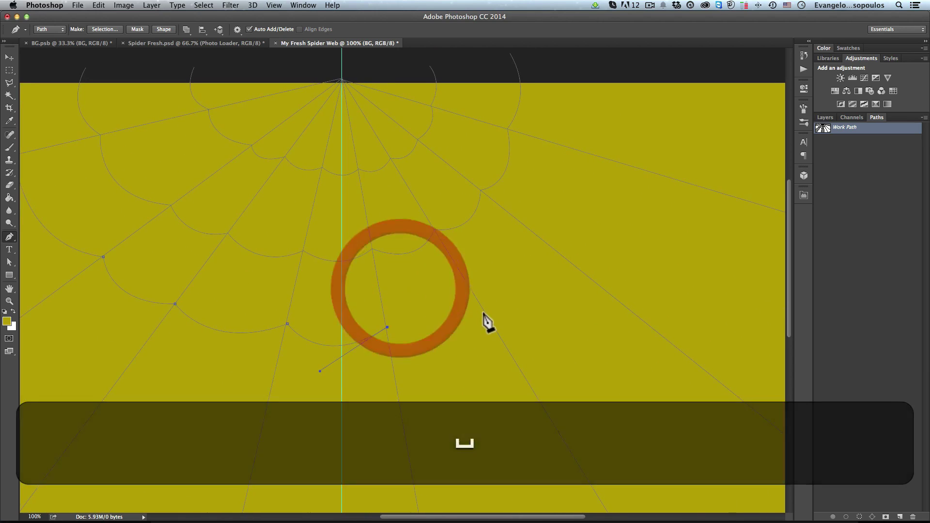
{"action": "left_click", "coordinate": [482, 301]}
{"action": "left_click_drag", "start_coordinate": [485, 300], "coordinate": [572, 186]}
{"action": "left_click", "coordinate": [480, 302], "text": "alt"}
{"action": "left_click", "coordinate": [549, 245], "text": "alt"}
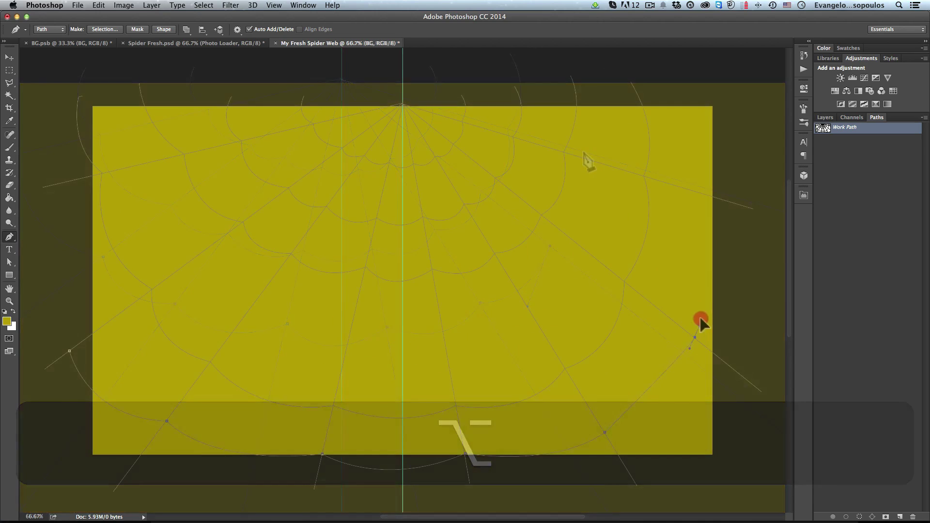
{"action": "left_click_drag", "start_coordinate": [707, 257], "coordinate": [708, 251]}
{"action": "left_click_drag", "start_coordinate": [680, 422], "coordinate": [679, 409]}
{"action": "left_click", "coordinate": [695, 337], "text": "alt"}
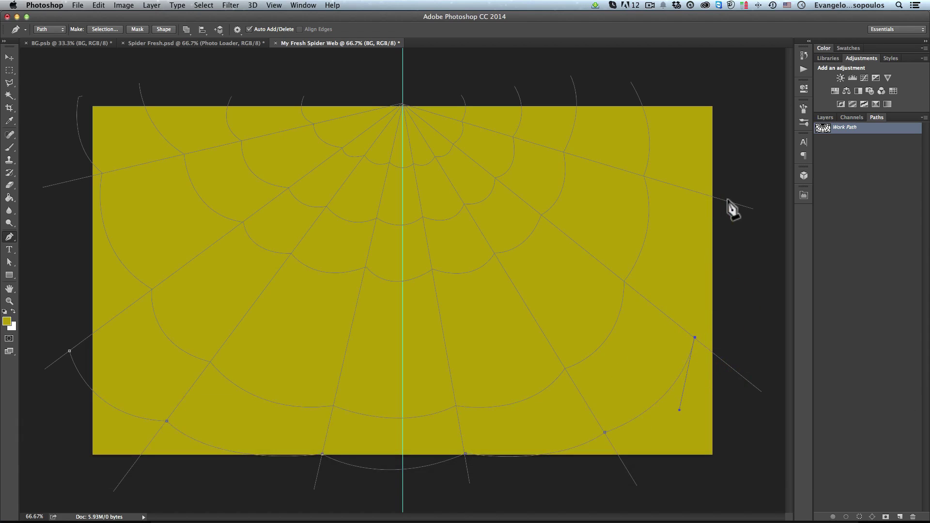
{"action": "left_click_drag", "start_coordinate": [729, 201], "coordinate": [726, 108]}
{"action": "left_click", "coordinate": [730, 201], "text": "alt"}
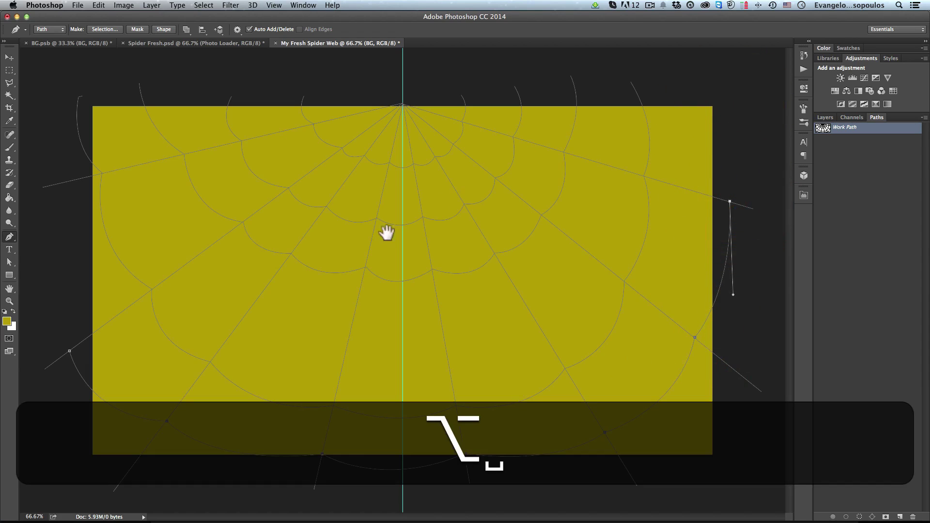
{"action": "left_click", "coordinate": [325, 323], "text": "alt"}
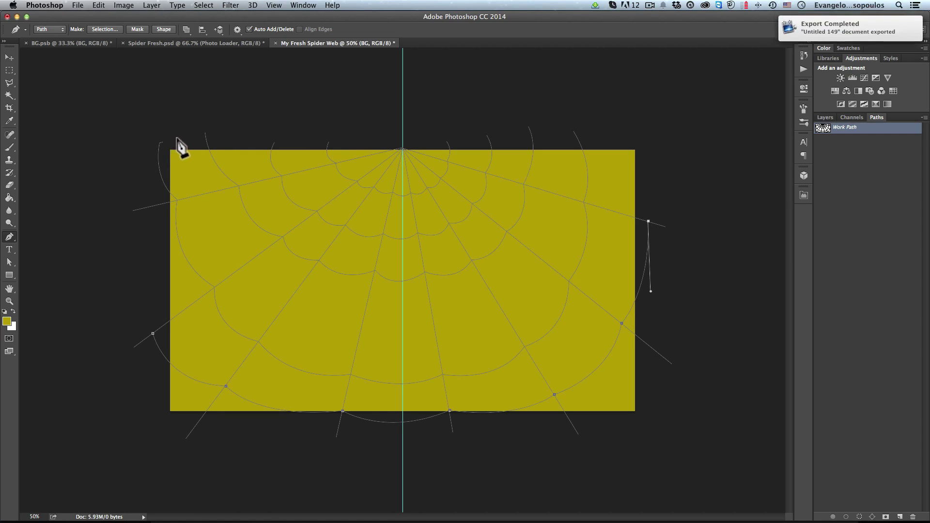
Begin a new scalloped web ring at the upper left, curving it down across the first spokes.
{"action": "left_click", "coordinate": [180, 141], "text": "super"}
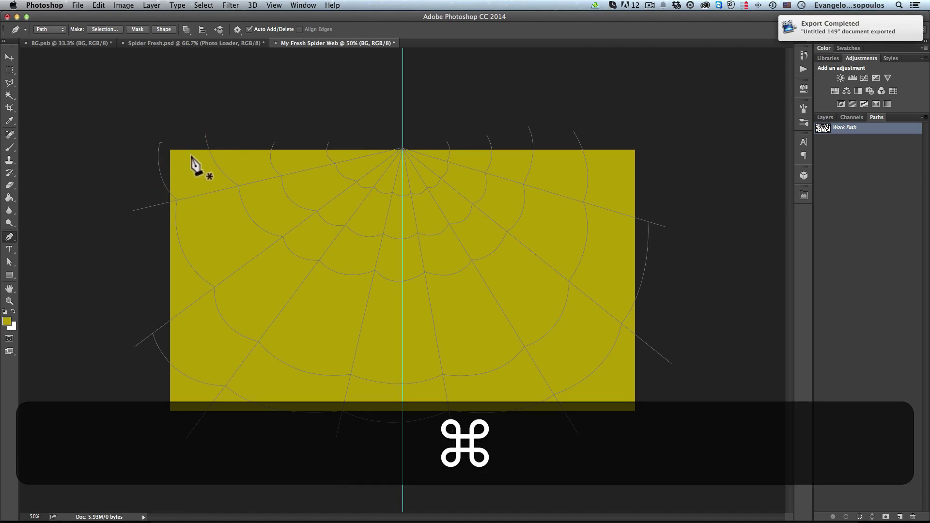
{"action": "left_click", "coordinate": [180, 131]}
{"action": "left_click_drag", "start_coordinate": [203, 194], "coordinate": [227, 208]}
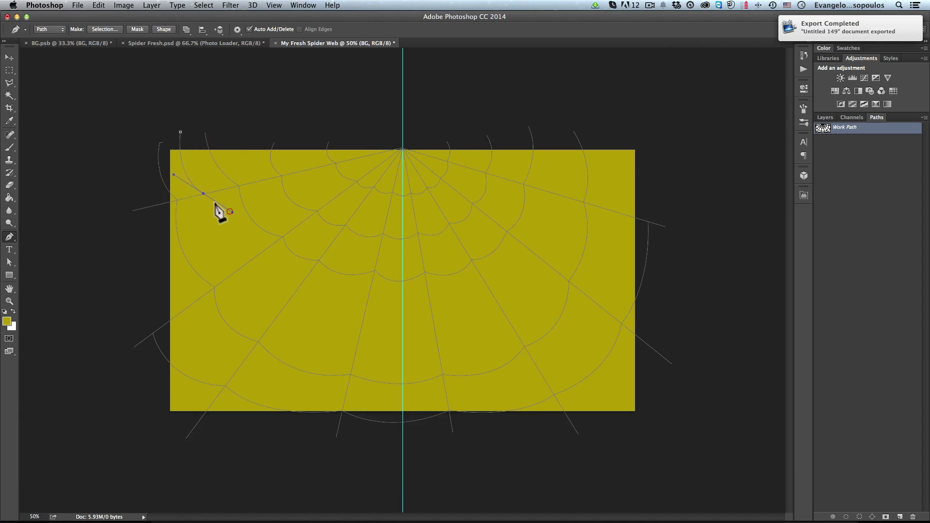
{"action": "left_click", "coordinate": [203, 193], "text": "alt"}
{"action": "left_click_drag", "start_coordinate": [246, 265], "coordinate": [310, 303]}
{"action": "left_click", "coordinate": [246, 265], "text": "alt"}
{"action": "left_click", "coordinate": [290, 297], "text": "alt"}
Continue the ring along the bottom and up the right side past the upper right spoke.
{"action": "left_click_drag", "start_coordinate": [364, 317], "coordinate": [545, 151]}
{"action": "left_click", "coordinate": [364, 318], "text": "alt"}
{"action": "left_click", "coordinate": [434, 320], "text": "alt"}
{"action": "left_click", "coordinate": [499, 304], "text": "alt"}
{"action": "left_click", "coordinate": [543, 259], "text": "alt"}
{"action": "left_click", "coordinate": [557, 193], "text": "alt"}
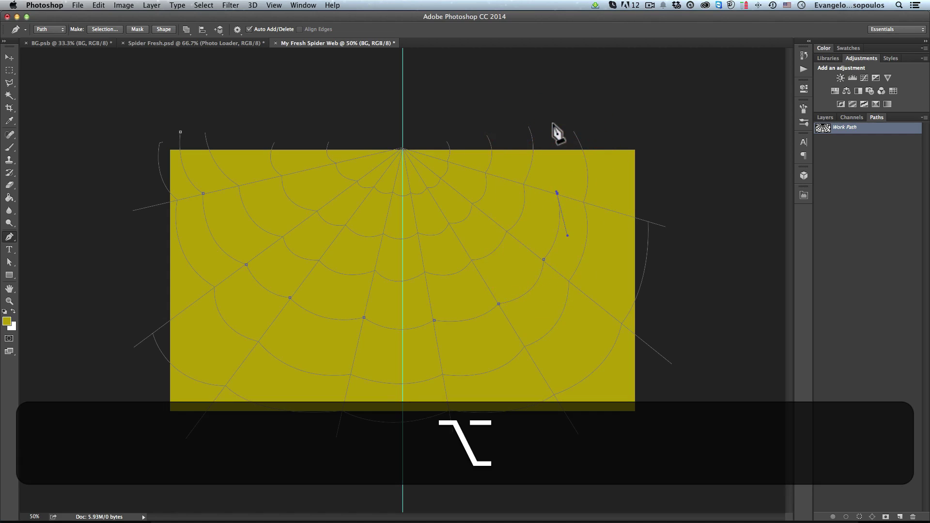
{"action": "left_click_drag", "start_coordinate": [544, 84], "coordinate": [543, 83]}
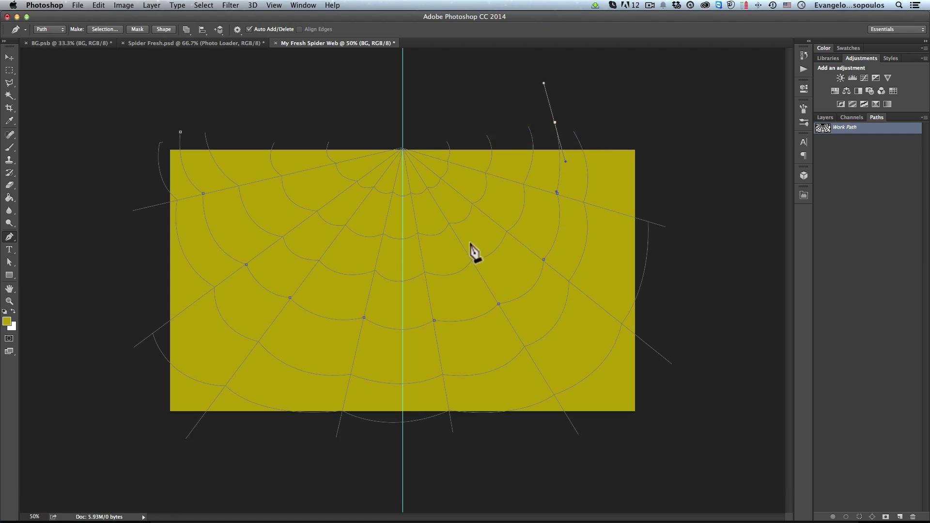
{"action": "left_click", "coordinate": [698, 287], "text": "super"}
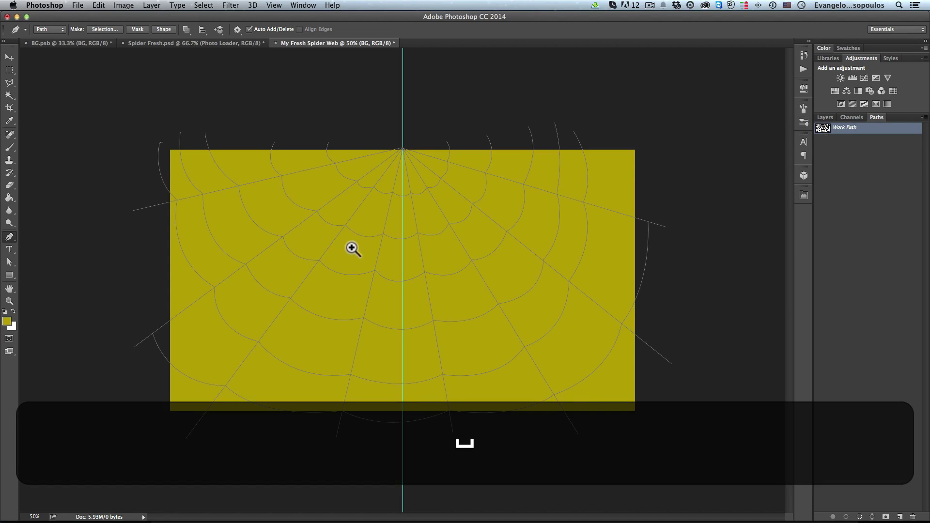
{"action": "left_click", "coordinate": [342, 259], "text": "super+space"}
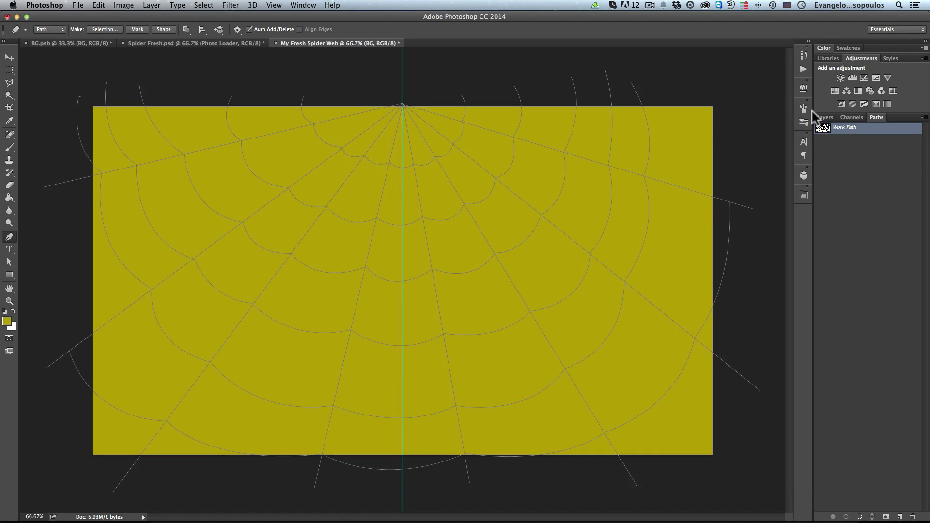
Add a new empty layer named 'Web Skeleton'.
{"action": "left_click", "coordinate": [825, 118]}
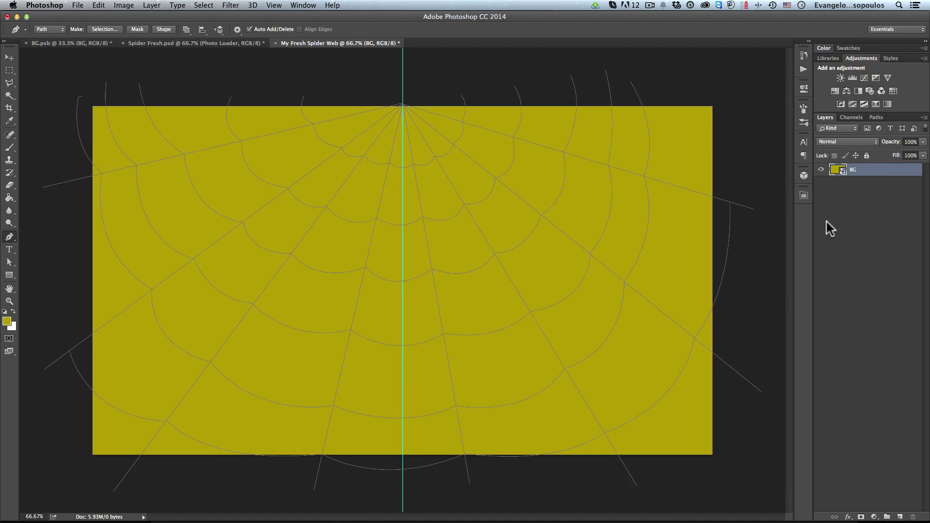
{"action": "left_click", "coordinate": [897, 516]}
{"action": "double_click", "coordinate": [857, 170]}
{"action": "key", "text": "shift"}
{"action": "type", "text": "W"}
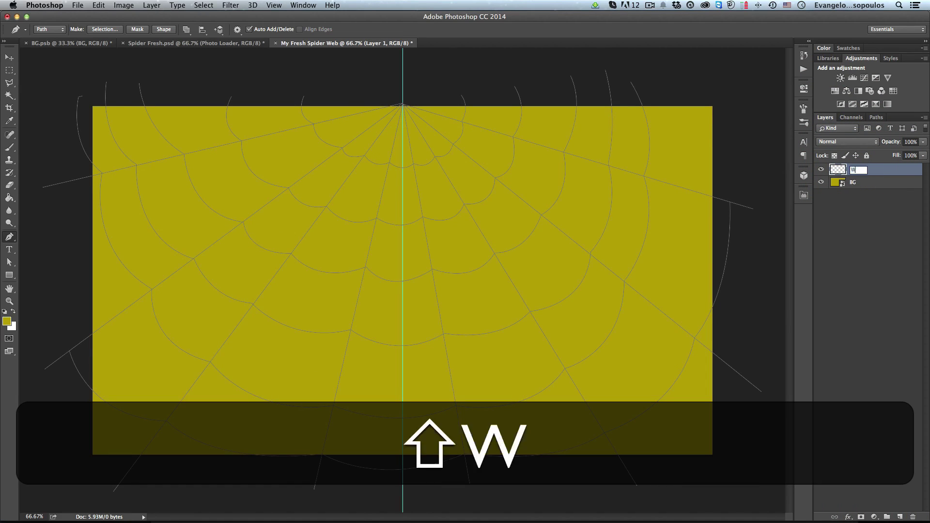
{"action": "type", "text": "eb Skeleton"}
{"action": "key", "text": "Return"}
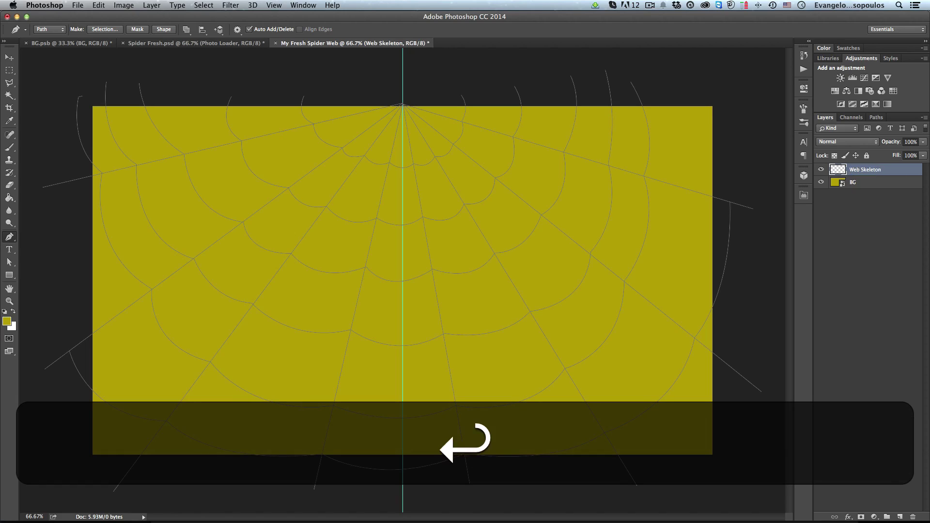
Set the Brush to a round tip with 1 px size, 1% spacing and no Shape Dynamics.
{"action": "left_click", "coordinate": [309, 6]}
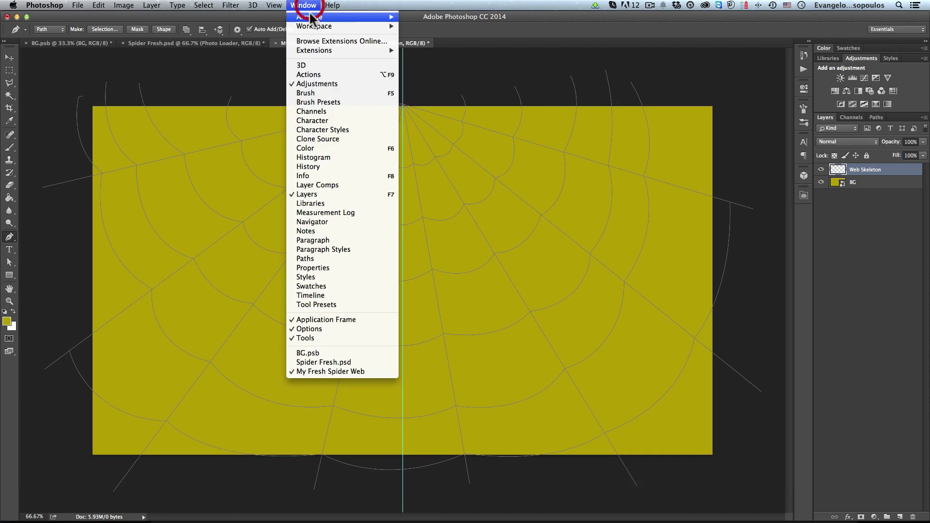
{"action": "left_click", "coordinate": [318, 91]}
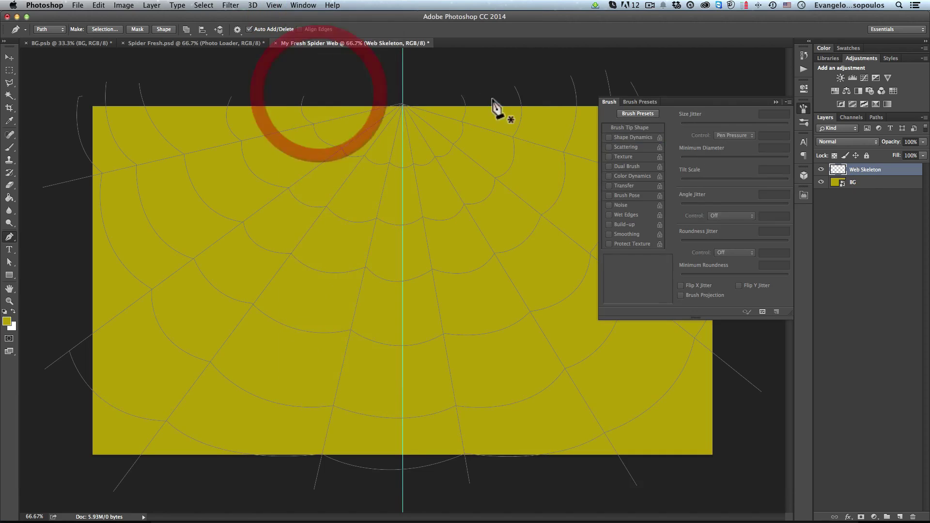
{"action": "left_click", "coordinate": [9, 147]}
{"action": "left_click", "coordinate": [610, 137]}
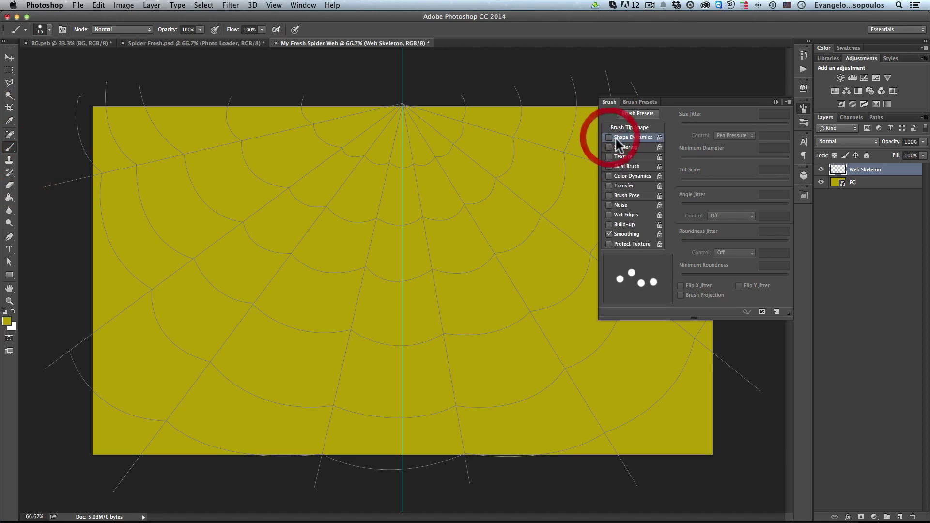
{"action": "left_click", "coordinate": [626, 128]}
{"action": "left_click", "coordinate": [706, 123]}
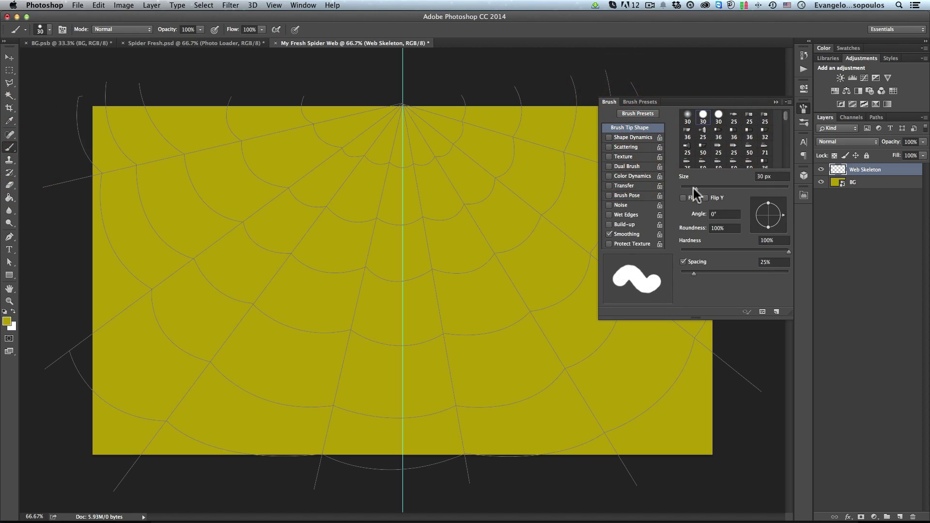
{"action": "left_click_drag", "start_coordinate": [694, 187], "coordinate": [681, 189]}
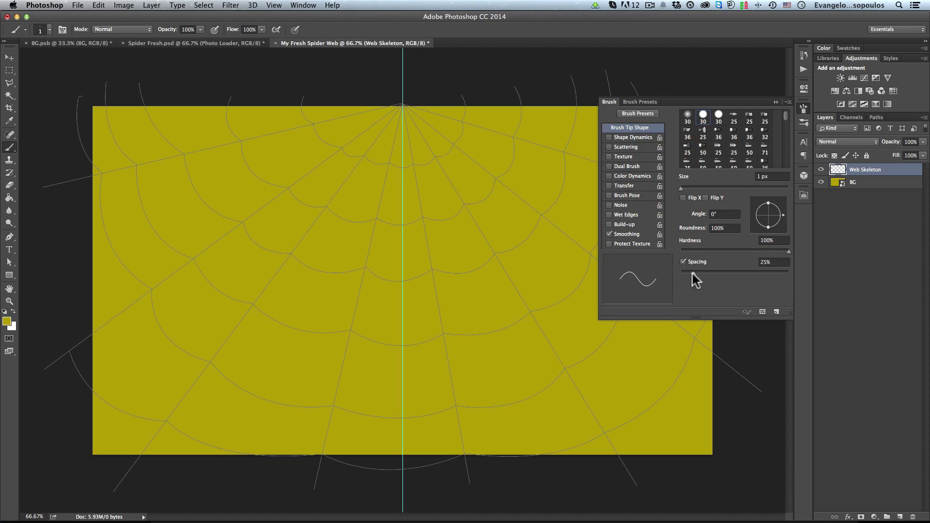
{"action": "left_click_drag", "start_coordinate": [692, 273], "coordinate": [676, 272]}
Open Stroke Path for the Work Path, then cancel it without stroking.
{"action": "left_click", "coordinate": [802, 108]}
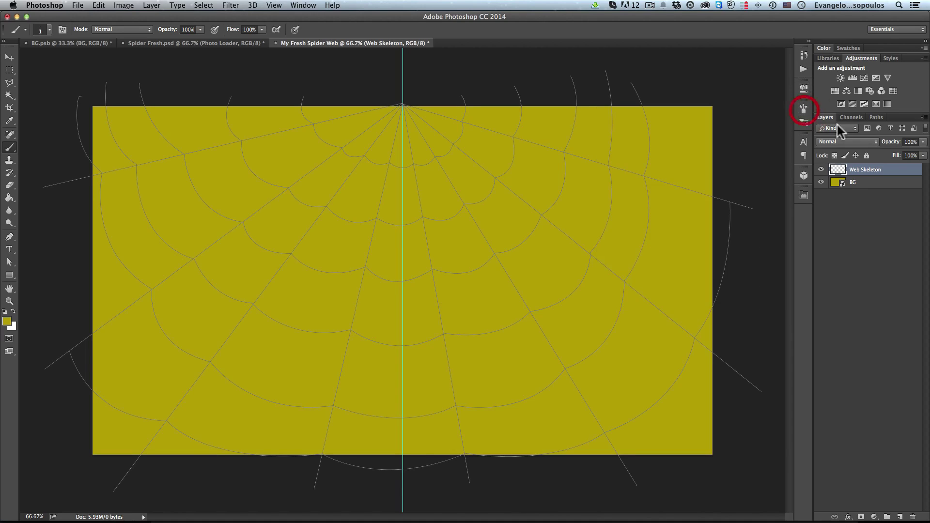
{"action": "left_click", "coordinate": [856, 175]}
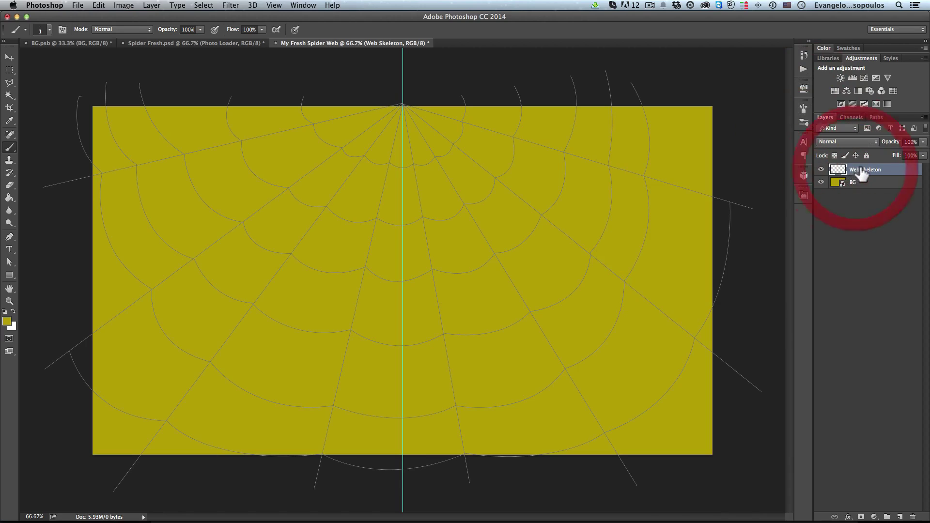
{"action": "left_click", "coordinate": [868, 118]}
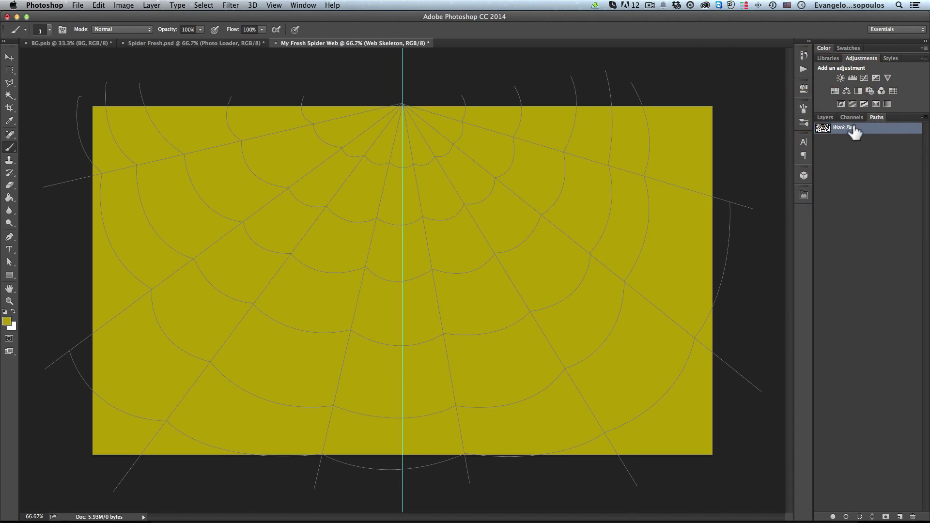
{"action": "right_click", "coordinate": [853, 127]}
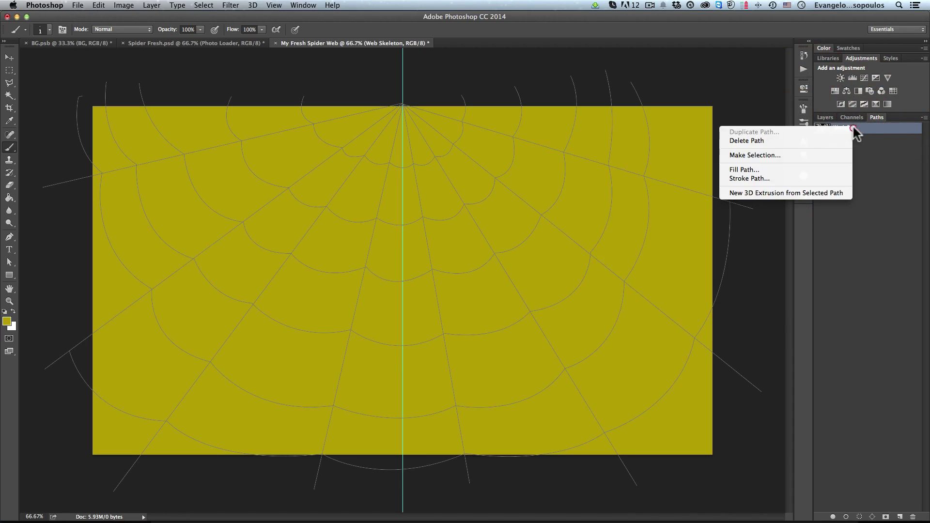
{"action": "left_click", "coordinate": [770, 178]}
{"action": "mouse_move", "coordinate": [485, 223]}
{"action": "left_mouse_down"}
{"action": "mouse_move", "coordinate": [519, 198]}
{"action": "mouse_move", "coordinate": [713, 123]}
{"action": "left_mouse_up"}
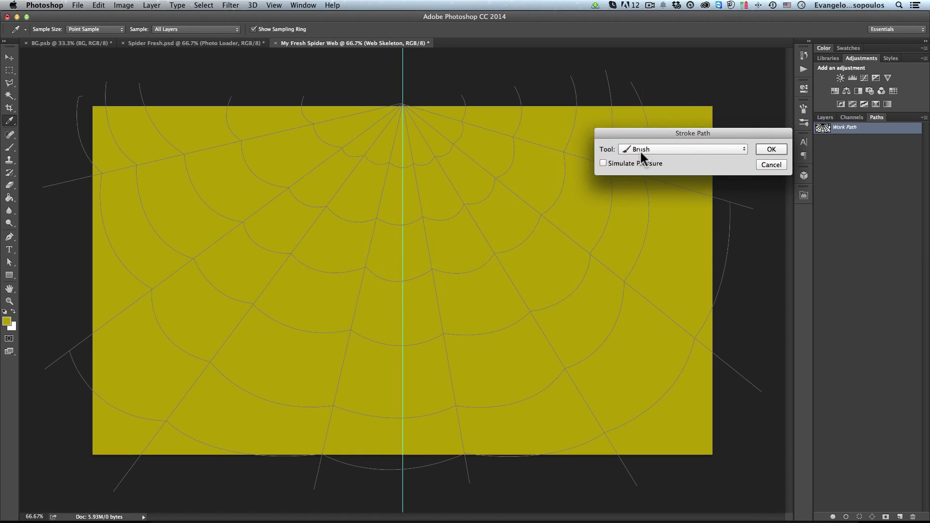
{"action": "left_click", "coordinate": [13, 311]}
Make white the foreground colour and stroke the Work Path with the brush.
{"action": "key", "text": "Escape"}
{"action": "key", "text": "b"}
{"action": "left_click", "coordinate": [13, 312]}
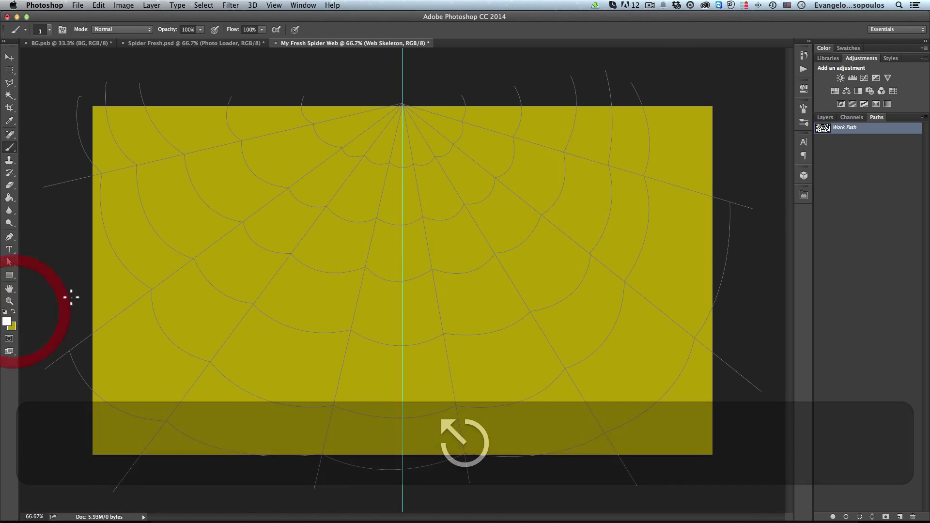
{"action": "right_click", "coordinate": [851, 128]}
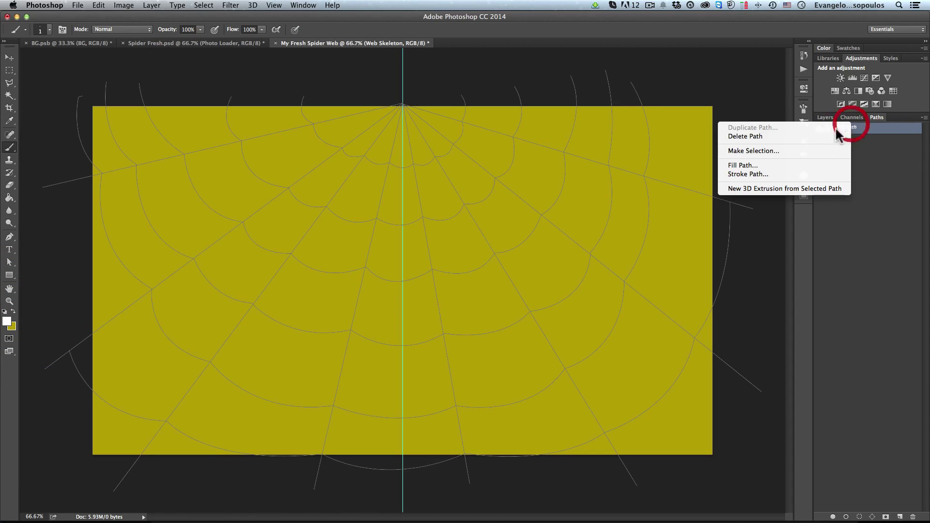
{"action": "left_click", "coordinate": [774, 172]}
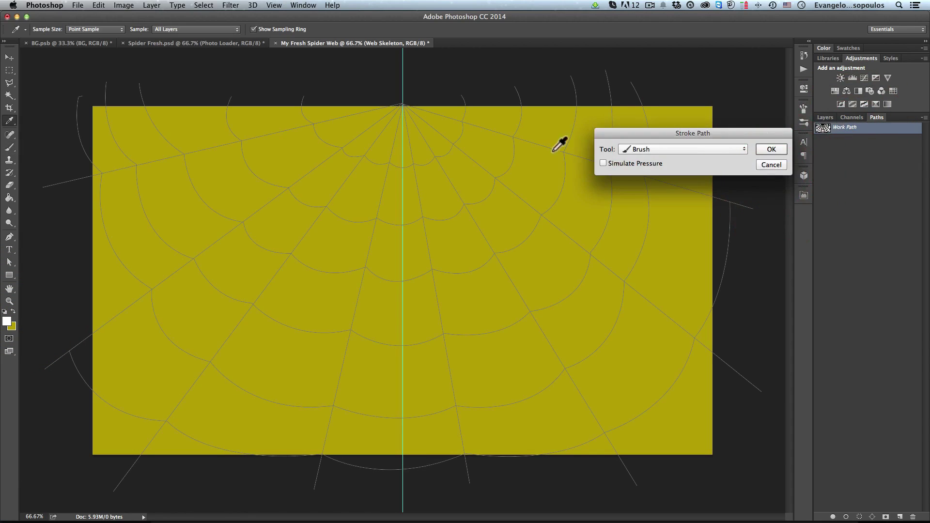
{"action": "left_click", "coordinate": [772, 150]}
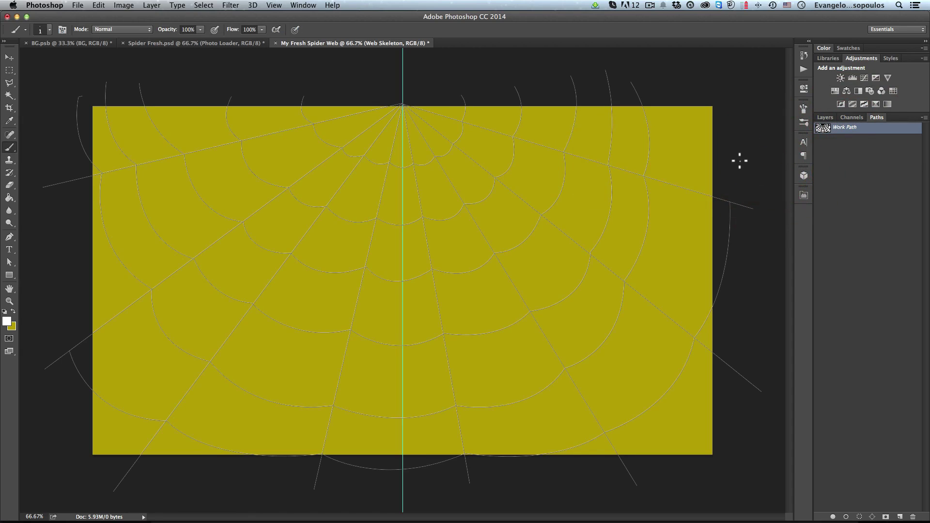
Check the stroked web lines up close, then open Blending Options for the Web Skeleton layer.
{"action": "left_click", "coordinate": [873, 171]}
{"action": "left_click", "coordinate": [395, 216], "text": "super"}
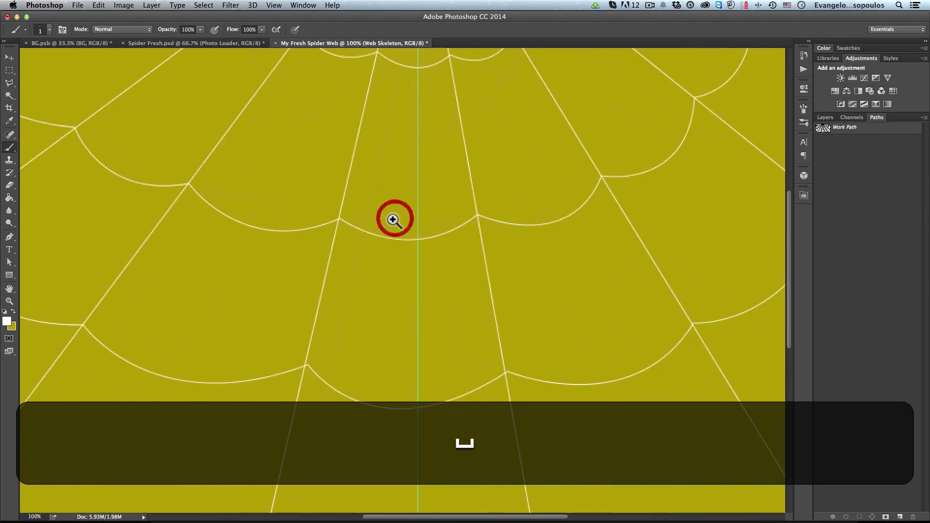
{"action": "left_click", "coordinate": [392, 218], "text": "super"}
{"action": "left_click", "coordinate": [357, 214], "text": "alt+super"}
{"action": "left_click", "coordinate": [357, 213], "text": "alt+super"}
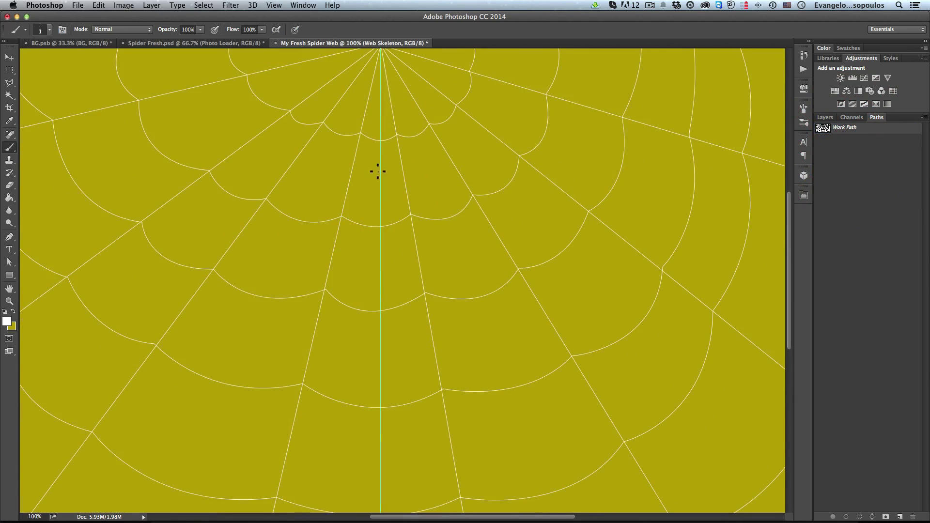
{"action": "left_click", "coordinate": [829, 117]}
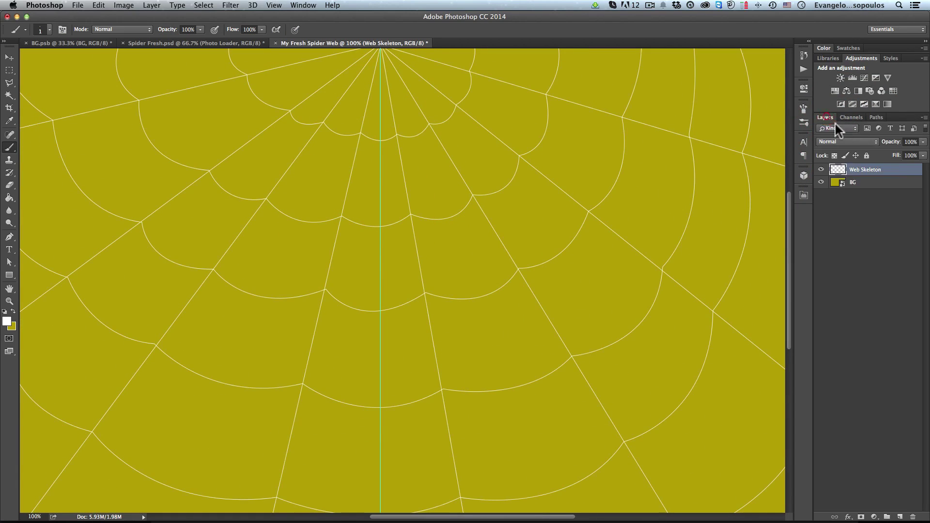
{"action": "right_click", "coordinate": [884, 168]}
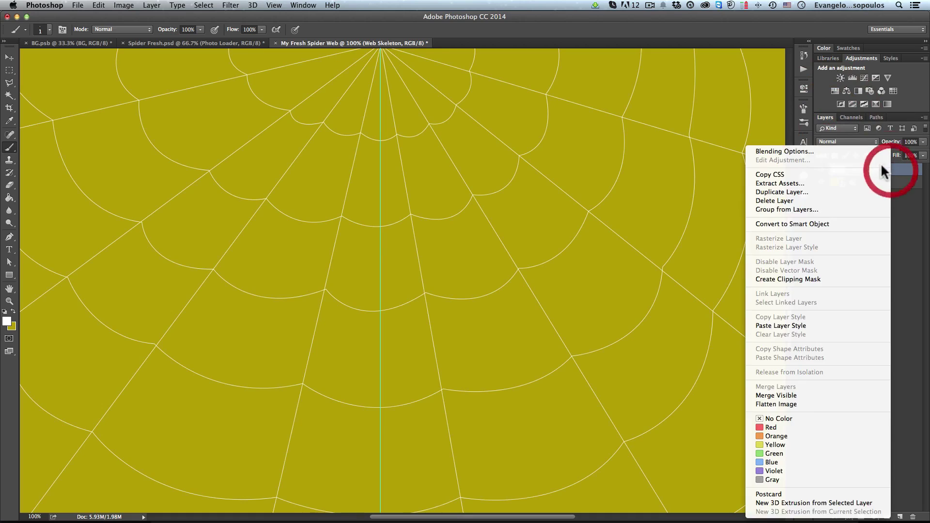
{"action": "left_click", "coordinate": [835, 151]}
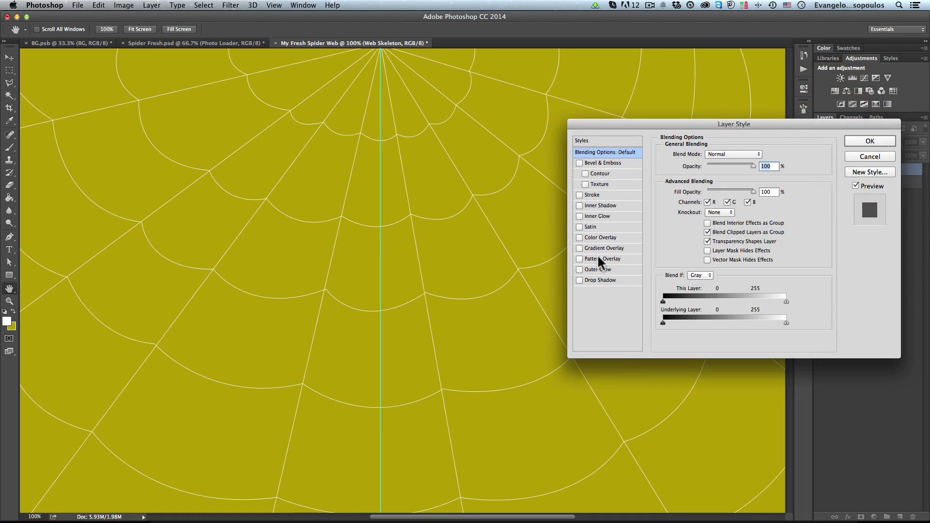
Give Web Skeleton a Drop Shadow with 0 distance and 1 px size.
{"action": "left_click", "coordinate": [597, 280]}
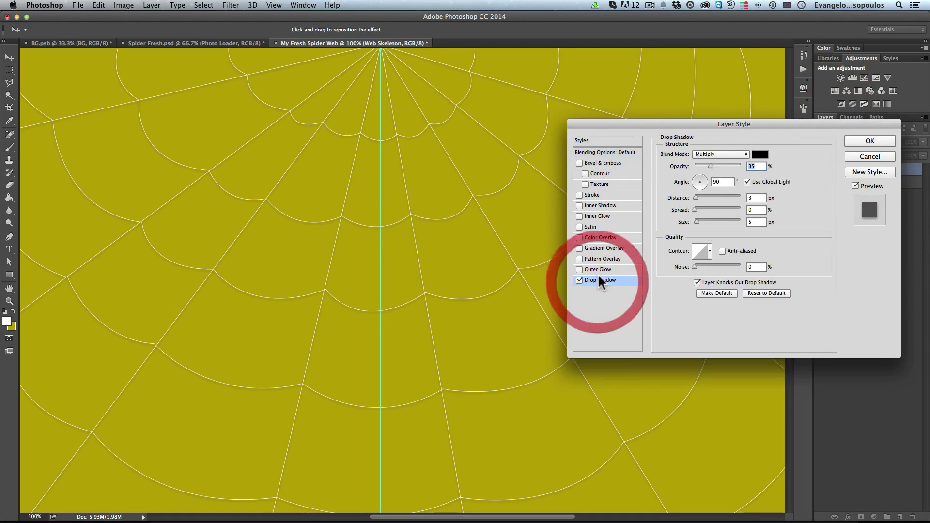
{"action": "left_click_drag", "start_coordinate": [693, 196], "coordinate": [692, 197]}
{"action": "left_click", "coordinate": [696, 220]}
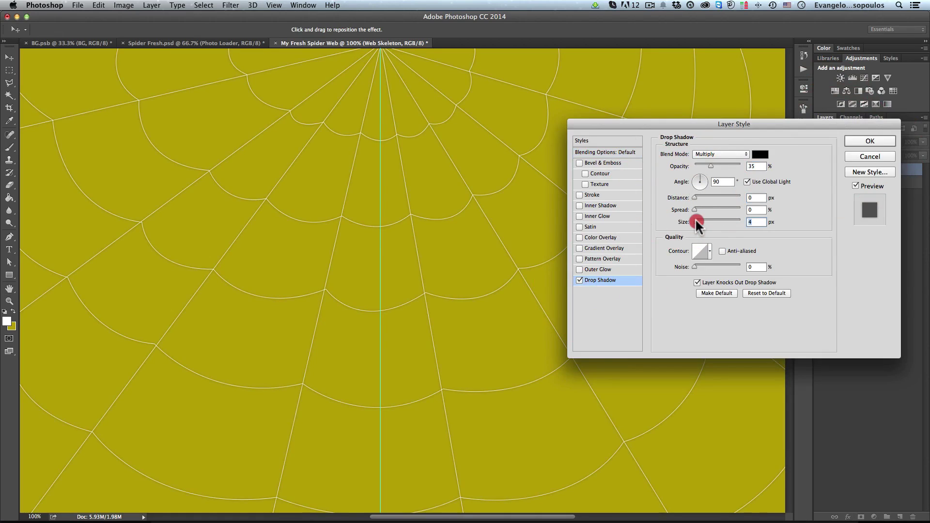
{"action": "left_click", "coordinate": [694, 221]}
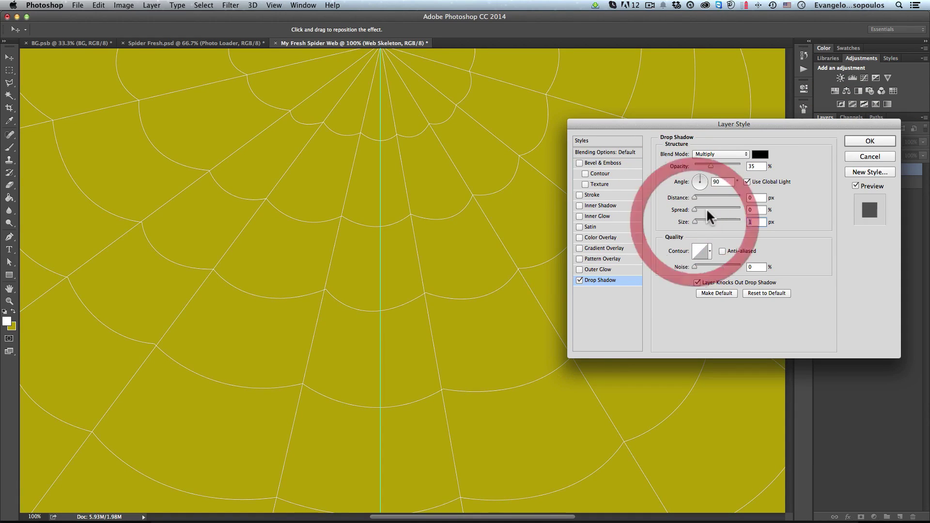
{"action": "left_click", "coordinate": [858, 141]}
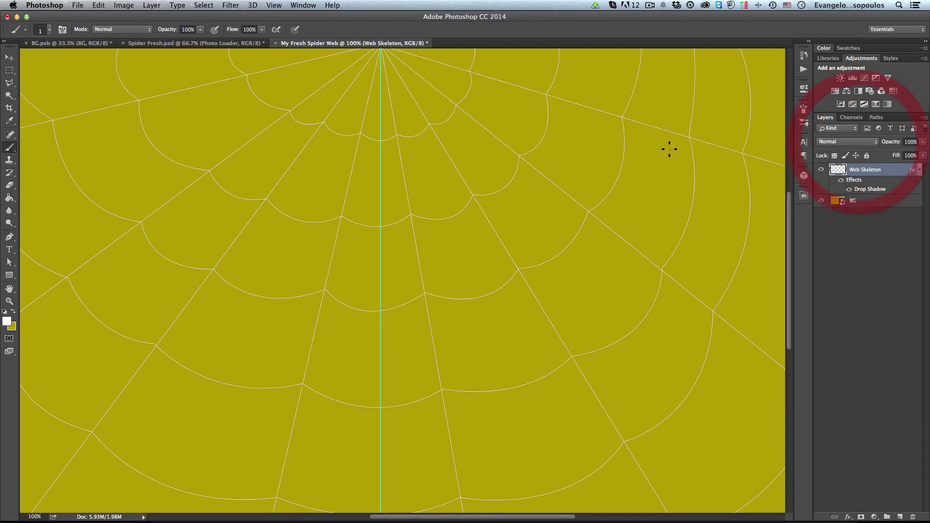
Apply Add Noise at 30%, Uniform and Monochromatic, to the white web strands.
{"action": "left_click", "coordinate": [232, 7]}
{"action": "mouse_move", "coordinate": [274, 148]}
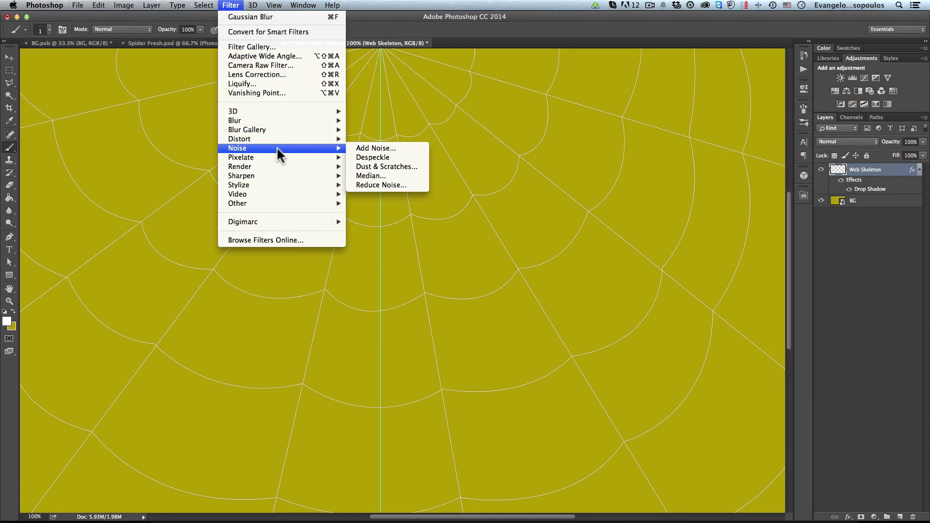
{"action": "left_click", "coordinate": [370, 149]}
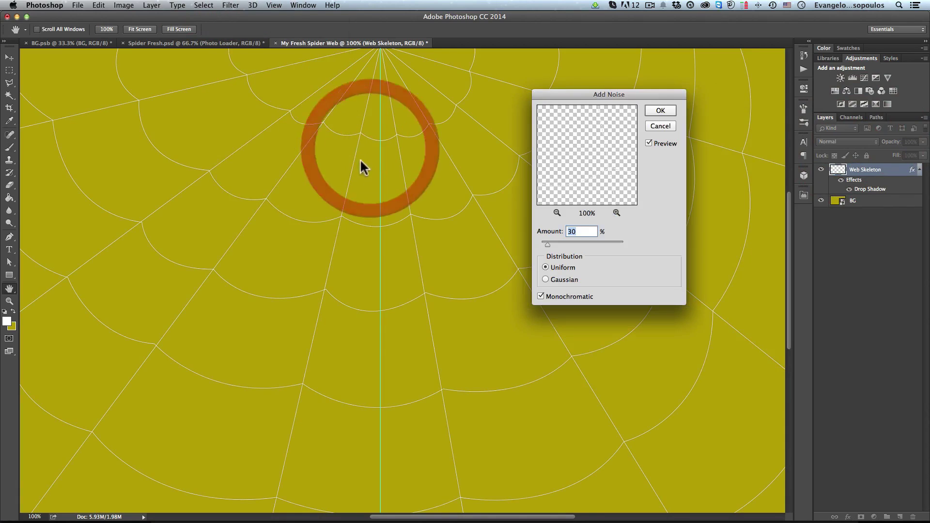
{"action": "left_click", "coordinate": [305, 202], "text": "super"}
{"action": "left_click", "coordinate": [305, 212], "text": "super"}
{"action": "left_click", "coordinate": [305, 214], "text": "super"}
{"action": "left_click", "coordinate": [305, 214], "text": "super"}
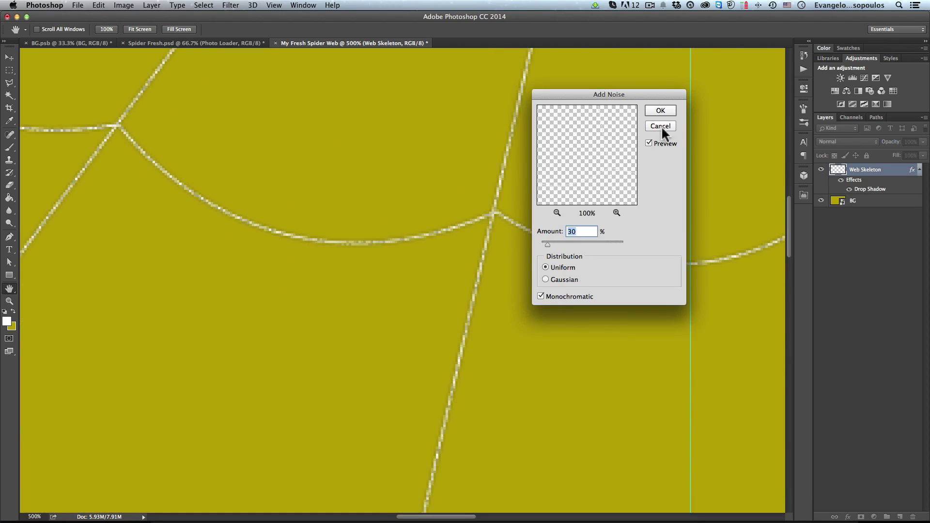
{"action": "left_click", "coordinate": [659, 110]}
{"action": "left_click", "coordinate": [451, 162], "text": "alt+super"}
{"action": "left_click", "coordinate": [450, 162], "text": "alt+super"}
{"action": "left_click", "coordinate": [451, 168], "text": "alt+super"}
{"action": "left_click", "coordinate": [451, 168], "text": "alt+super"}
{"action": "left_click", "coordinate": [451, 168], "text": "alt+super"}
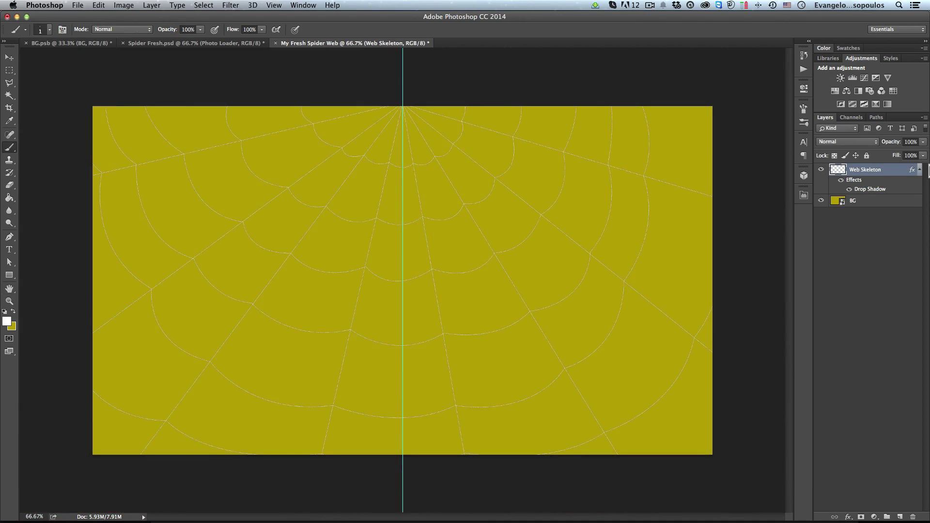
Add a new empty layer named 'WaterDrop' above Web Skeleton.
{"action": "left_click", "coordinate": [919, 170]}
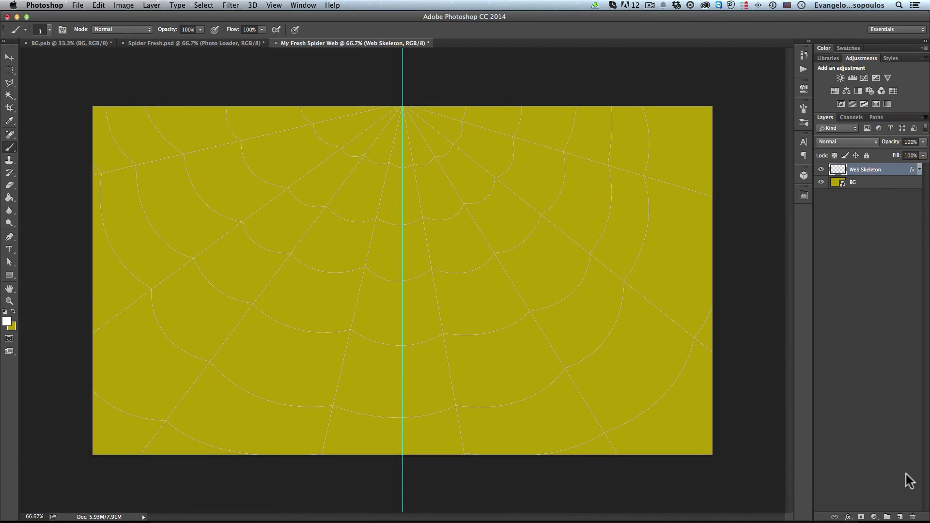
{"action": "left_click", "coordinate": [899, 517]}
{"action": "double_click", "coordinate": [857, 171]}
{"action": "type", "text": "WaterDrop"}
{"action": "key", "text": "Return"}
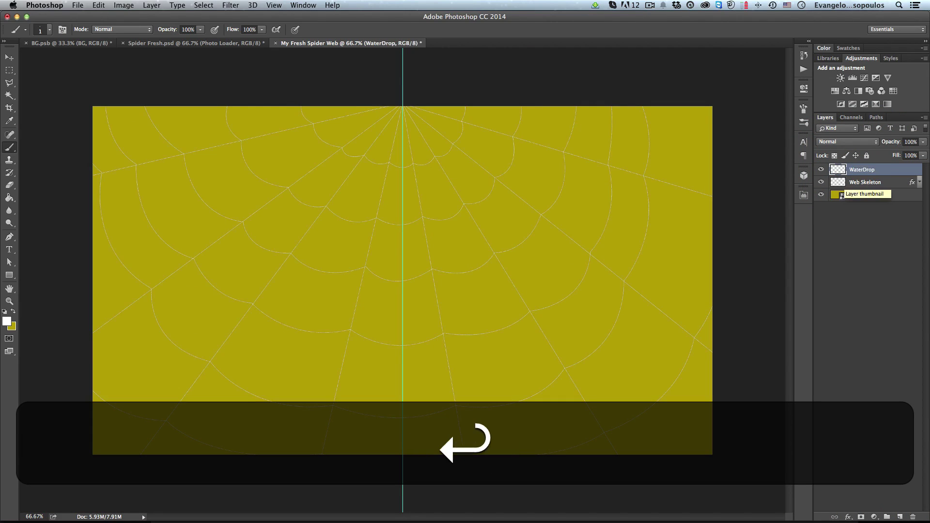
Set the brush to a 15 px round tip with about 200% spacing and Shape Dynamics on.
{"action": "left_click", "coordinate": [804, 109]}
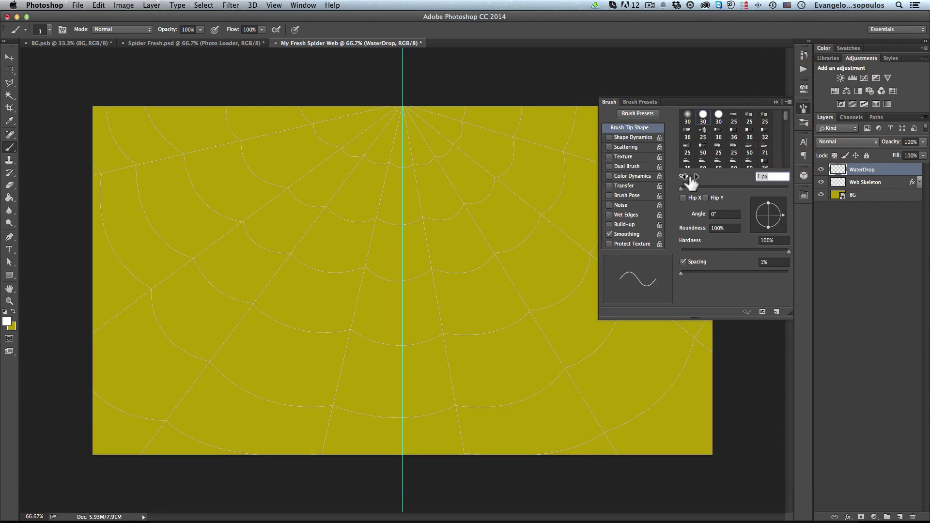
{"action": "left_click", "coordinate": [703, 118]}
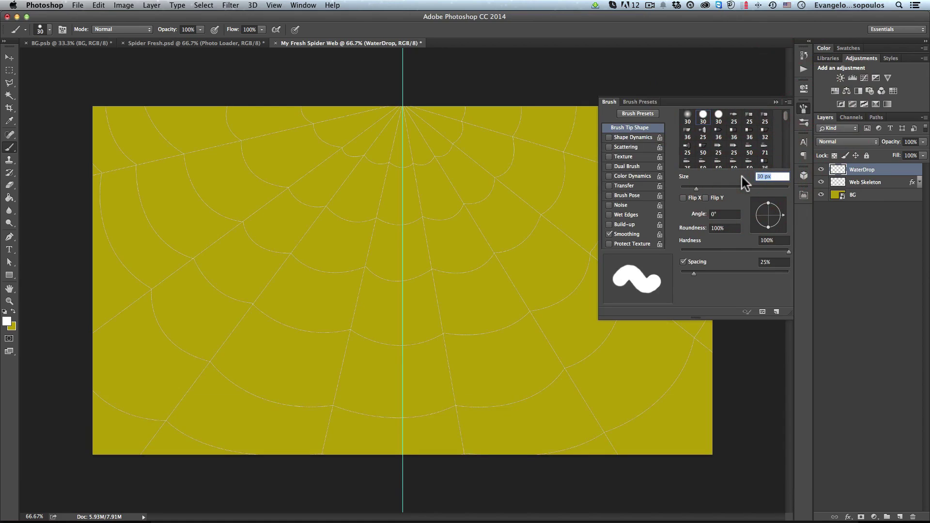
{"action": "type", "text": "15"}
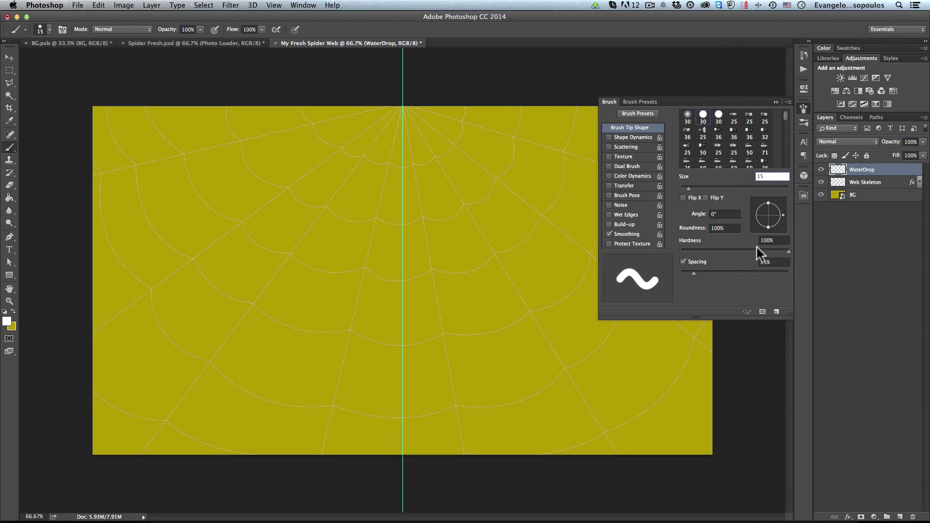
{"action": "left_click", "coordinate": [792, 251]}
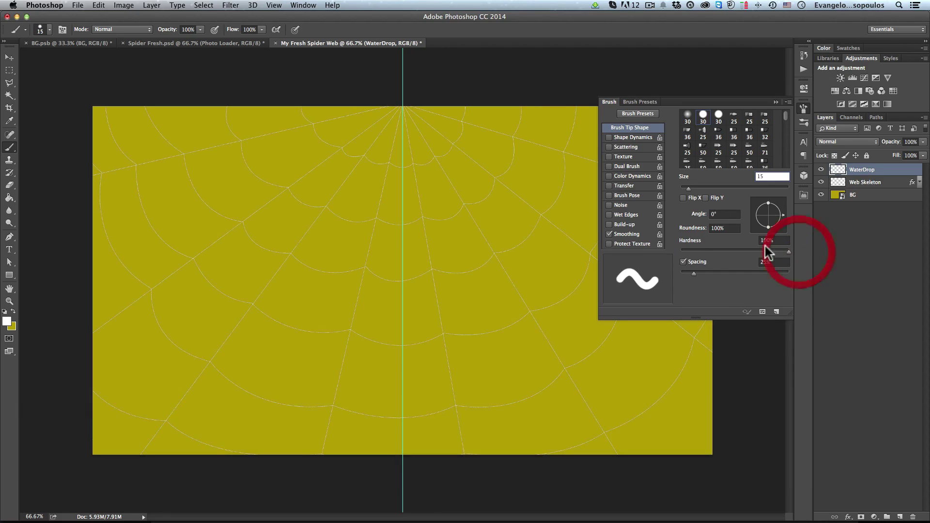
{"action": "left_click_drag", "start_coordinate": [694, 273], "coordinate": [760, 270]}
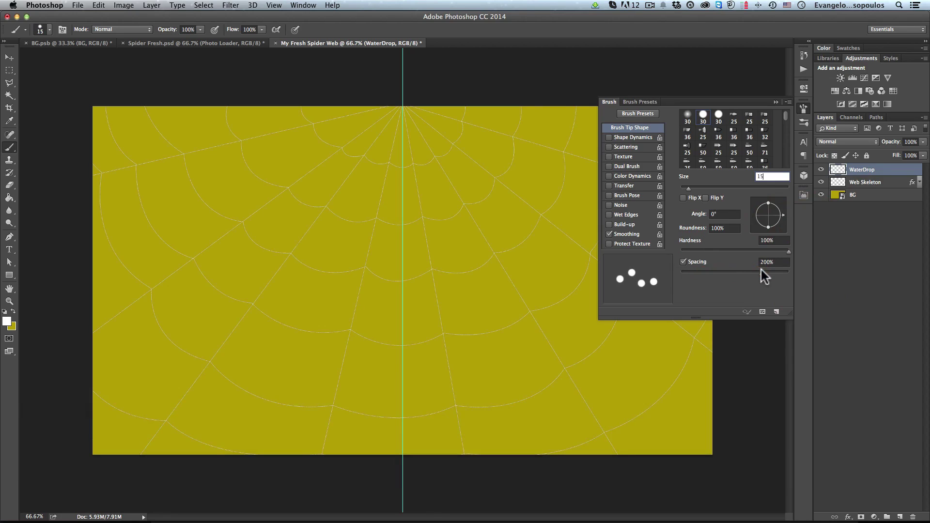
{"action": "left_click", "coordinate": [629, 138]}
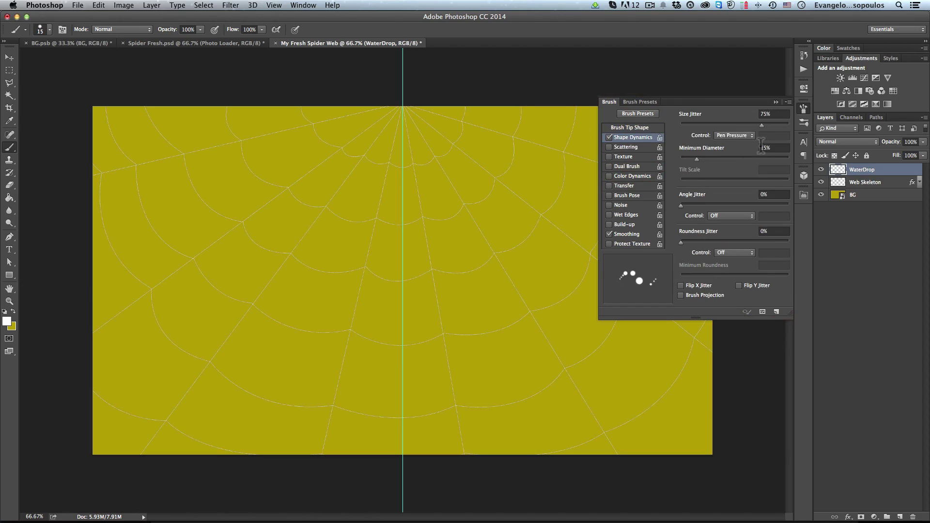
{"action": "left_click", "coordinate": [804, 108]}
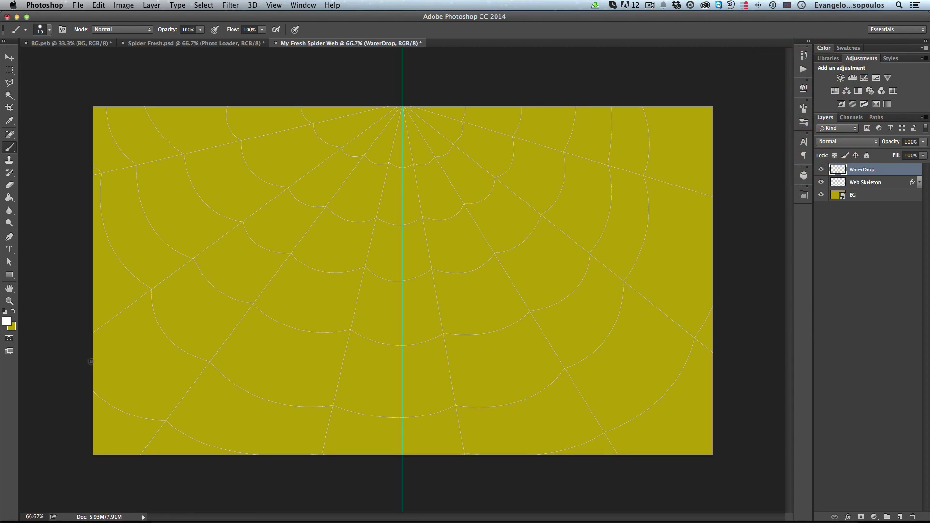
Stroke the Work Path with the 15 px dotted brush to bead every strand with white drops.
{"action": "left_click", "coordinate": [876, 118]}
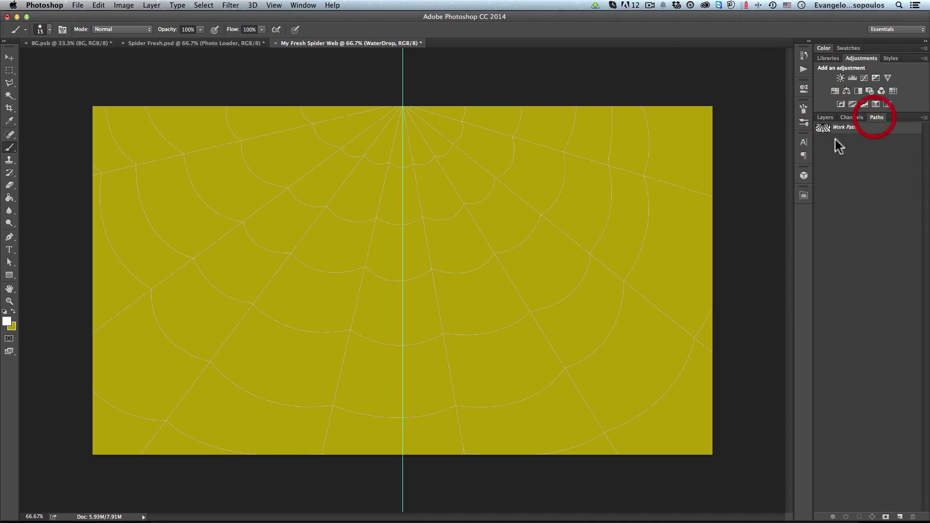
{"action": "right_click", "coordinate": [844, 128]}
{"action": "left_click", "coordinate": [775, 175]}
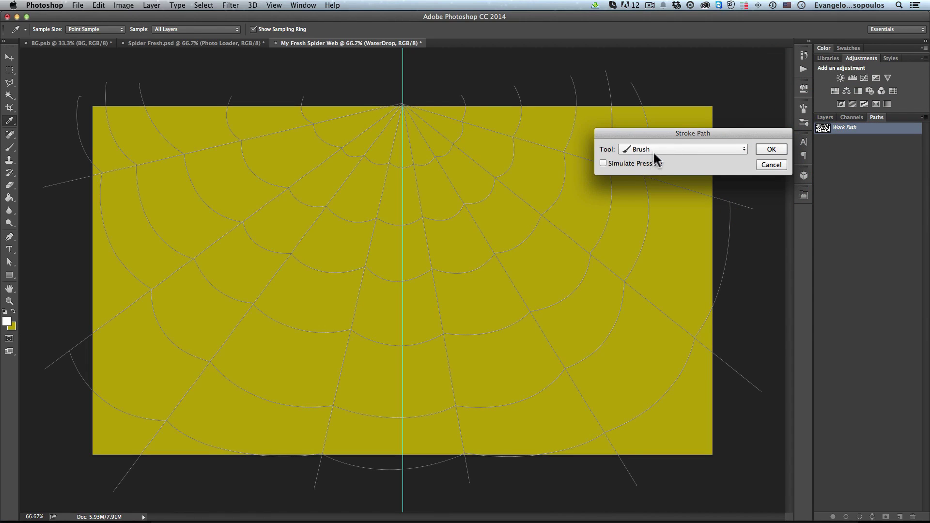
{"action": "left_click", "coordinate": [767, 150]}
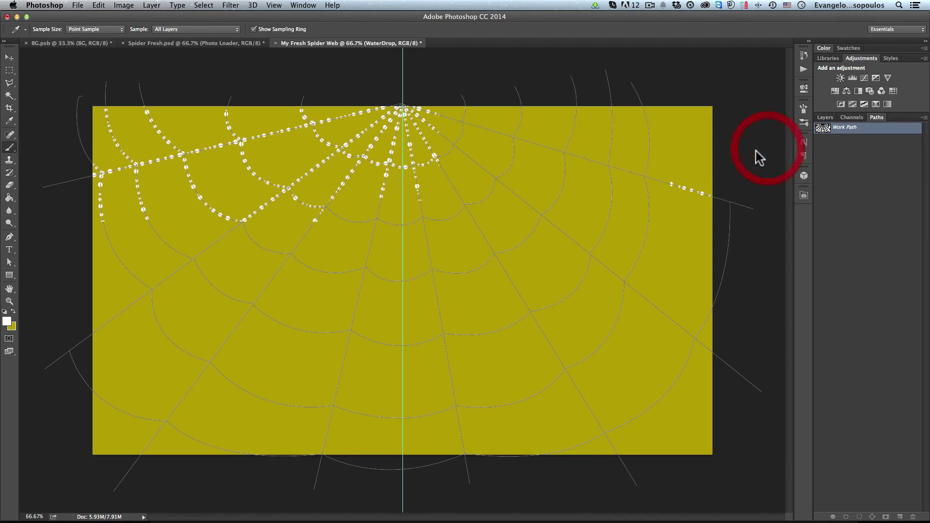
{"action": "left_click", "coordinate": [843, 165]}
{"action": "left_click", "coordinate": [825, 118]}
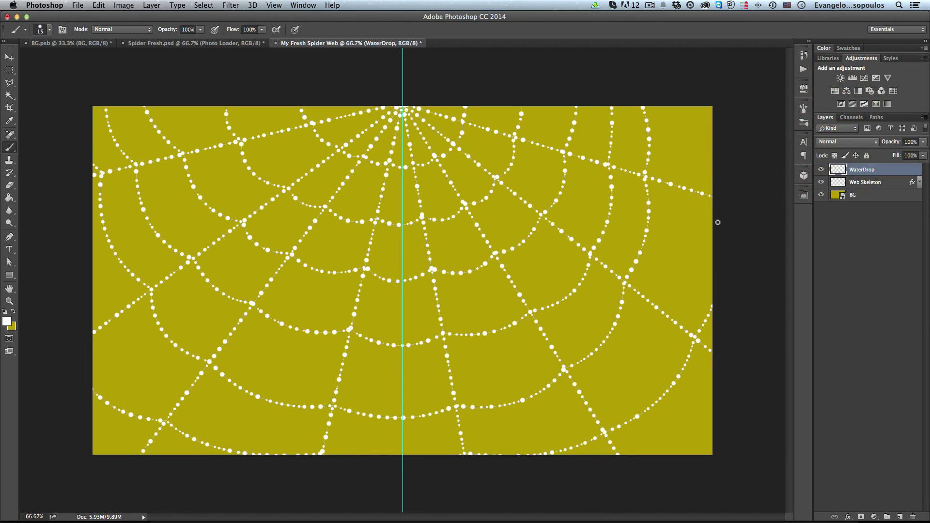
{"action": "left_click", "coordinate": [322, 251], "text": "super"}
{"action": "left_click", "coordinate": [335, 253], "text": "super"}
{"action": "left_click", "coordinate": [334, 254], "text": "super"}
{"action": "left_click", "coordinate": [348, 236], "text": "alt"}
{"action": "left_click", "coordinate": [345, 235], "text": "alt"}
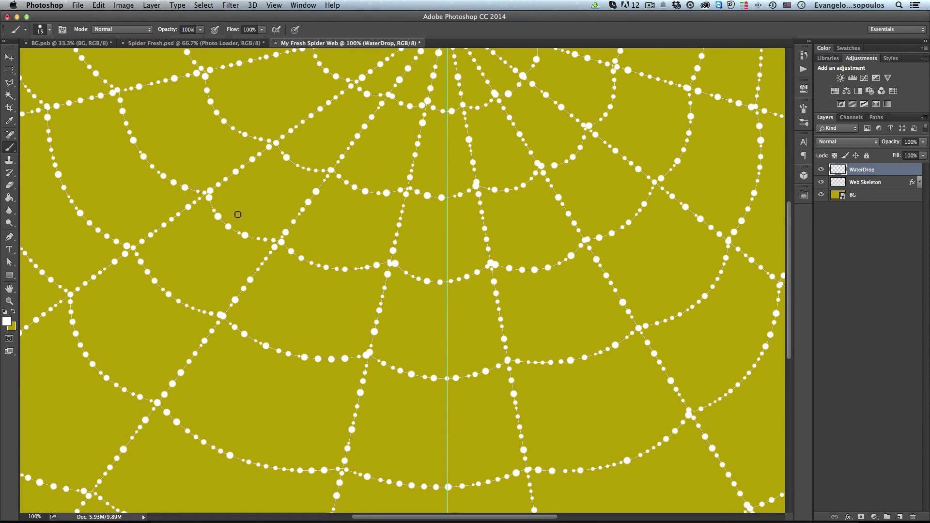
{"action": "key", "text": "space"}
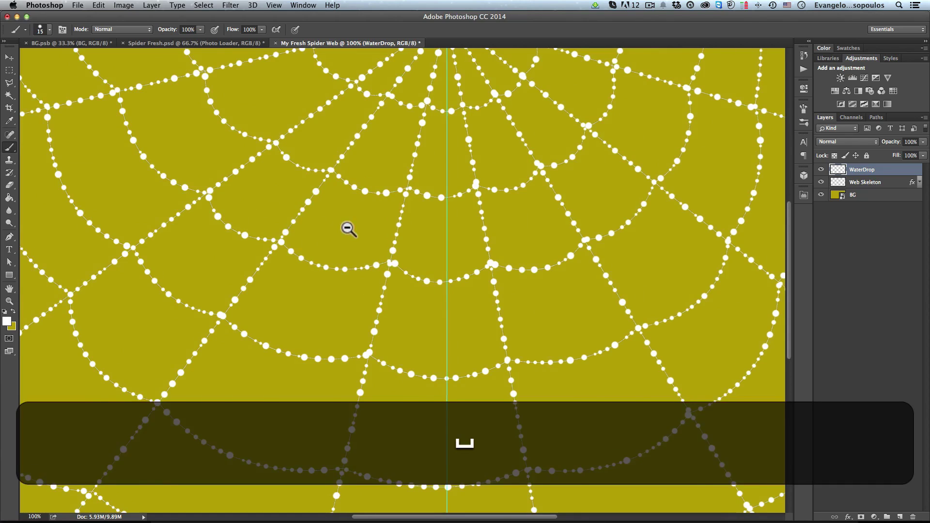
{"action": "left_click", "coordinate": [347, 228], "text": "alt"}
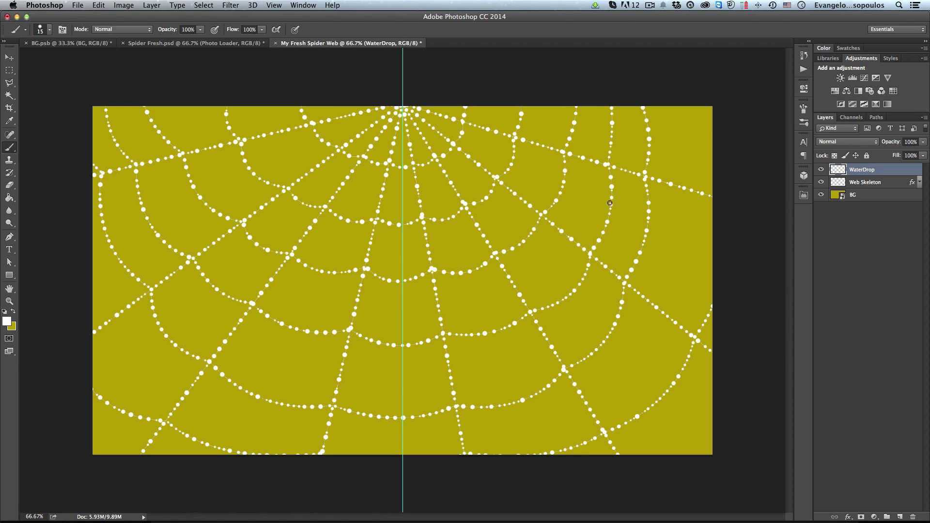
Rename the WaterDrop layer to 'WaterDrops'.
{"action": "left_click", "coordinate": [861, 183]}
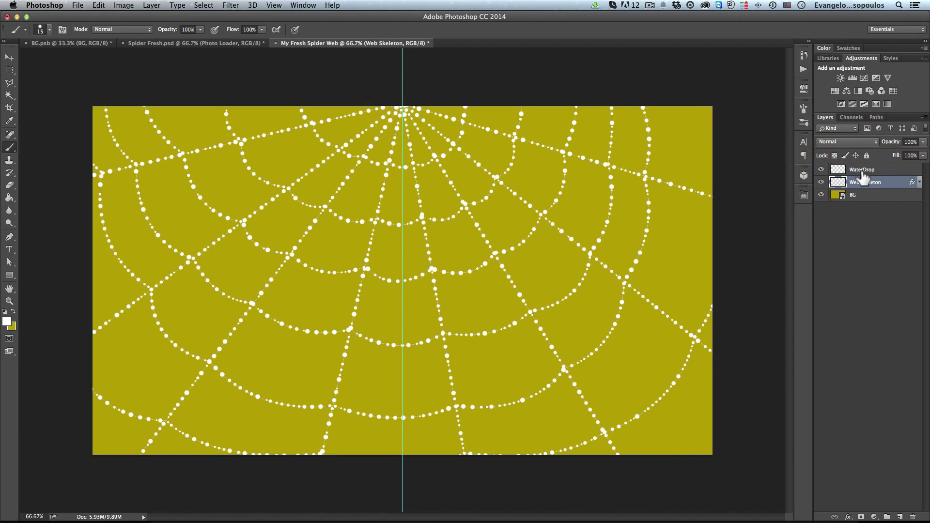
{"action": "double_click", "coordinate": [862, 170]}
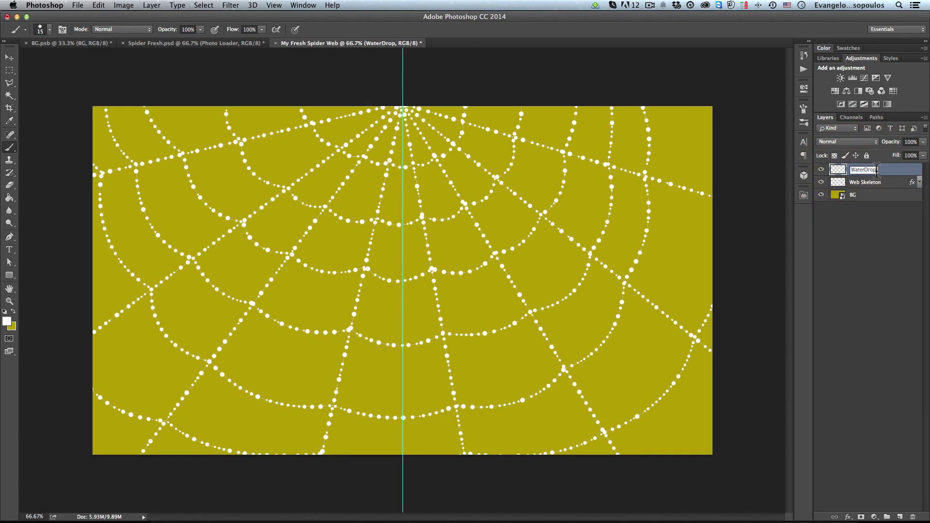
{"action": "type", "text": "s"}
{"action": "left_click", "coordinate": [874, 205]}
Set the Web Skeleton layer's blend mode to Overlay.
{"action": "left_click", "coordinate": [852, 184]}
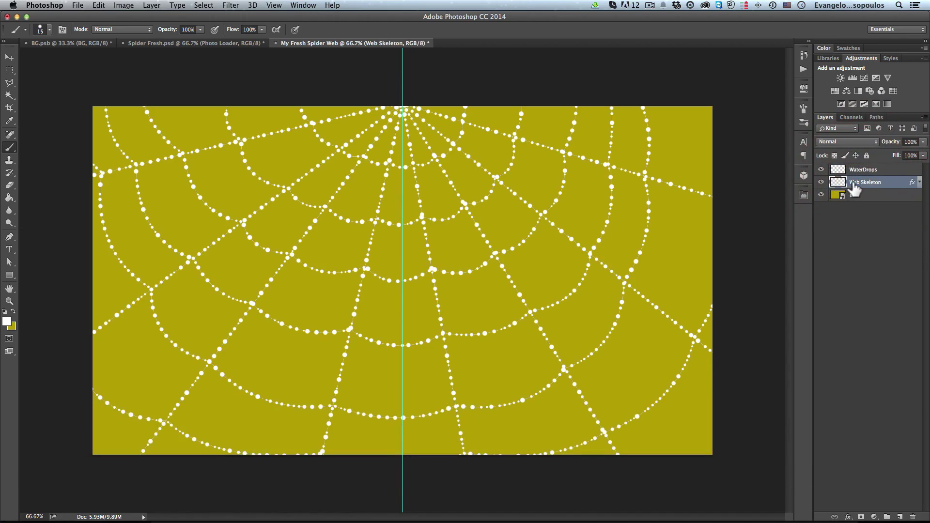
{"action": "left_click", "coordinate": [844, 141]}
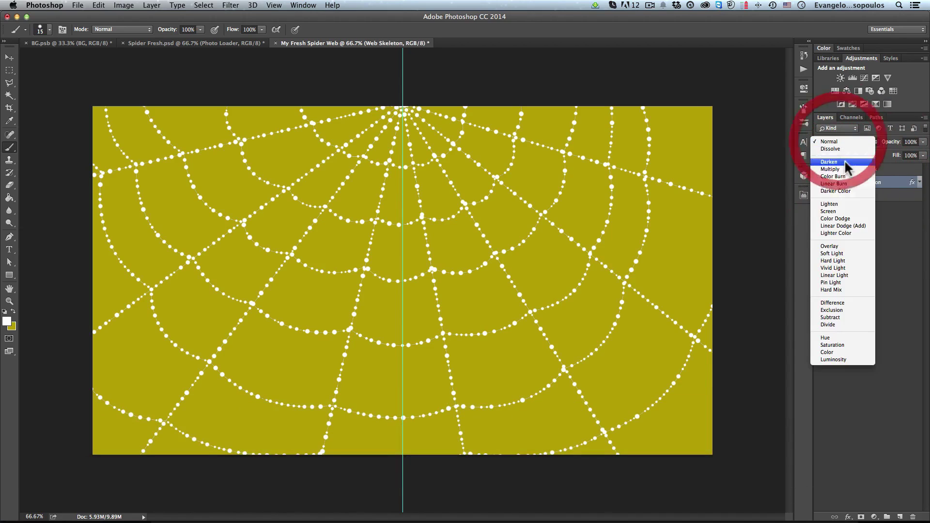
{"action": "left_click", "coordinate": [843, 245]}
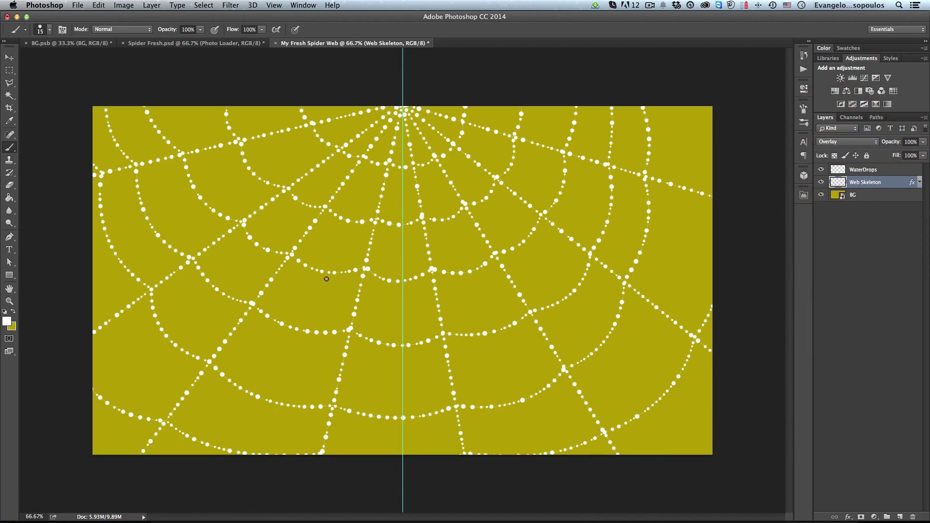
{"action": "key", "text": "space"}
{"action": "left_click", "coordinate": [310, 265]}
{"action": "left_click", "coordinate": [310, 264]}
{"action": "left_click_drag", "start_coordinate": [400, 290], "coordinate": [367, 322]}
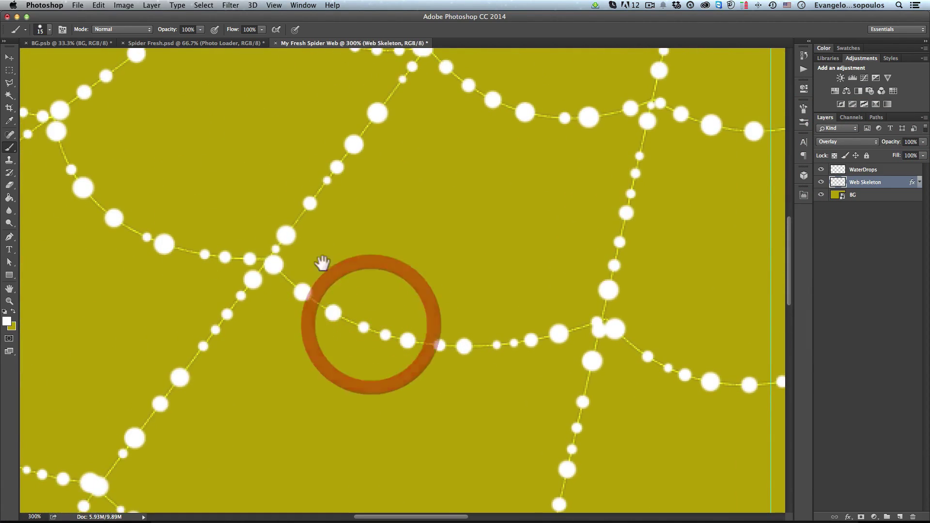
{"action": "left_click", "coordinate": [376, 262]}
{"action": "left_click", "coordinate": [379, 264]}
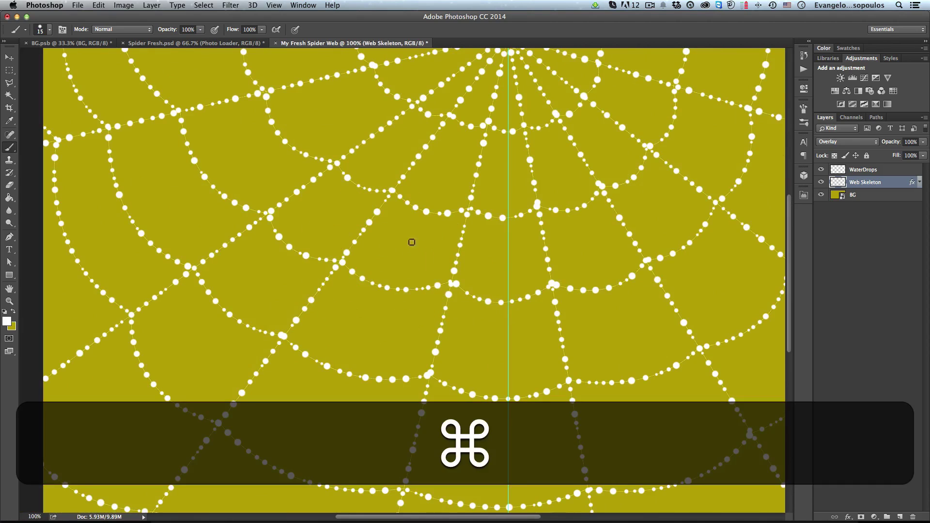
Set the WaterDrops layer's blend mode to Overlay, turning the drops yellow.
{"action": "left_click", "coordinate": [875, 172]}
{"action": "left_click", "coordinate": [848, 141]}
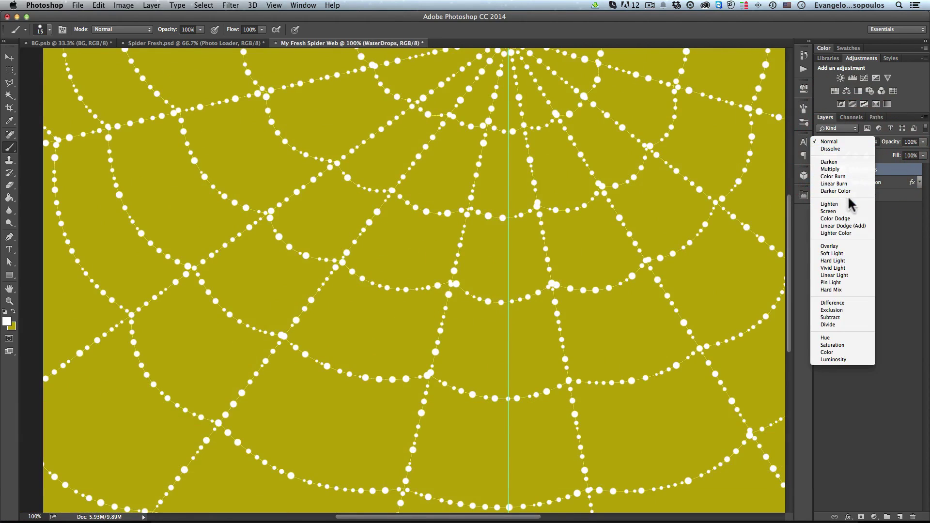
{"action": "left_click", "coordinate": [833, 246]}
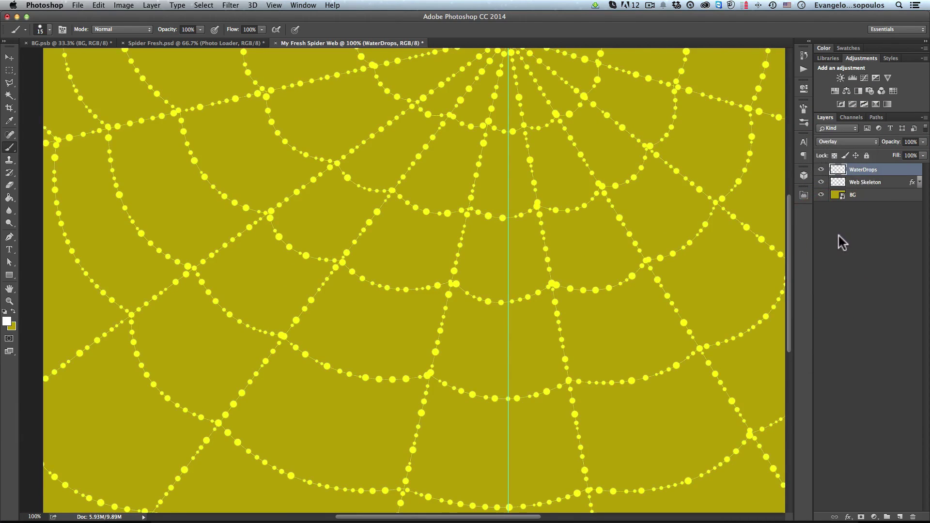
{"action": "left_click", "coordinate": [336, 265], "text": "super"}
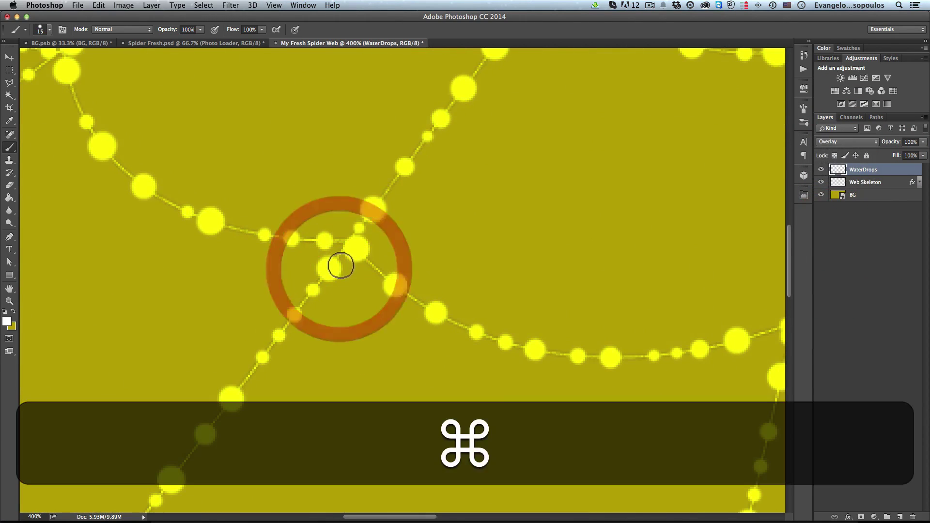
{"action": "left_click", "coordinate": [344, 254], "text": "alt+super"}
{"action": "left_click", "coordinate": [344, 253], "text": "alt+super"}
{"action": "left_click", "coordinate": [344, 254], "text": "alt+super"}
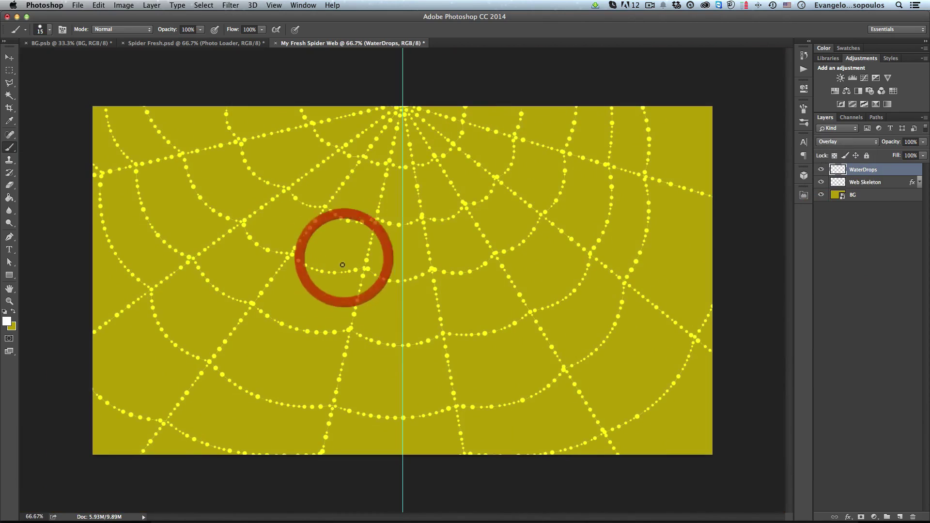
Give WaterDrops a 35% opacity Drop Shadow with 0 px distance and 1 px size.
{"action": "right_click", "coordinate": [887, 171]}
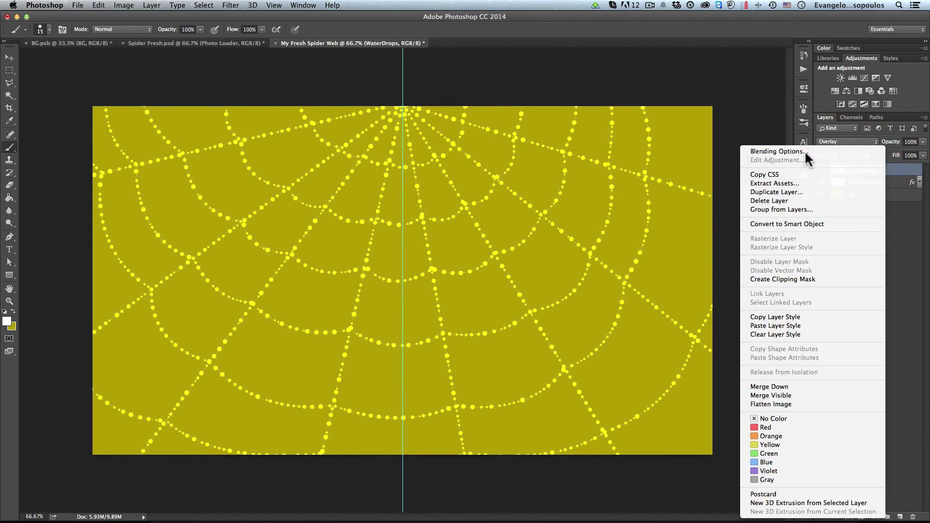
{"action": "left_click", "coordinate": [806, 153]}
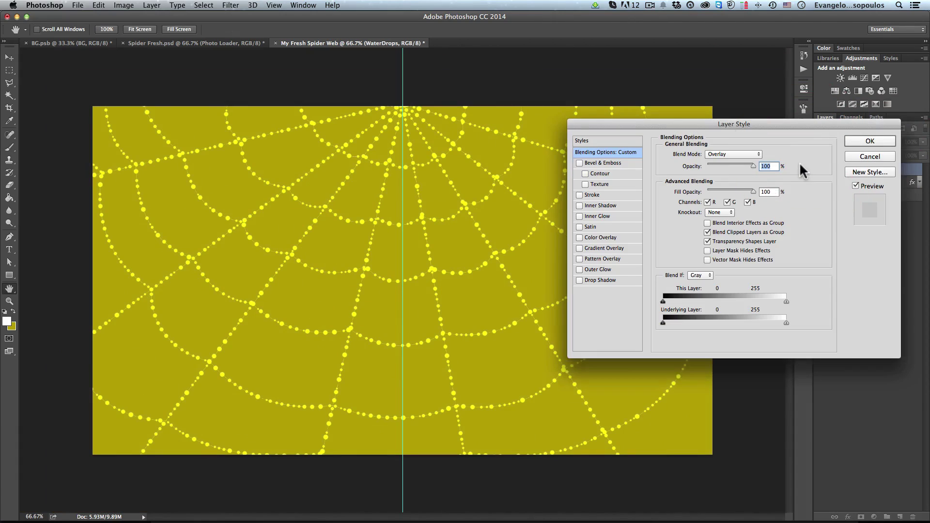
{"action": "left_click", "coordinate": [600, 280]}
{"action": "key", "text": "space"}
{"action": "left_click", "coordinate": [353, 221], "text": "super"}
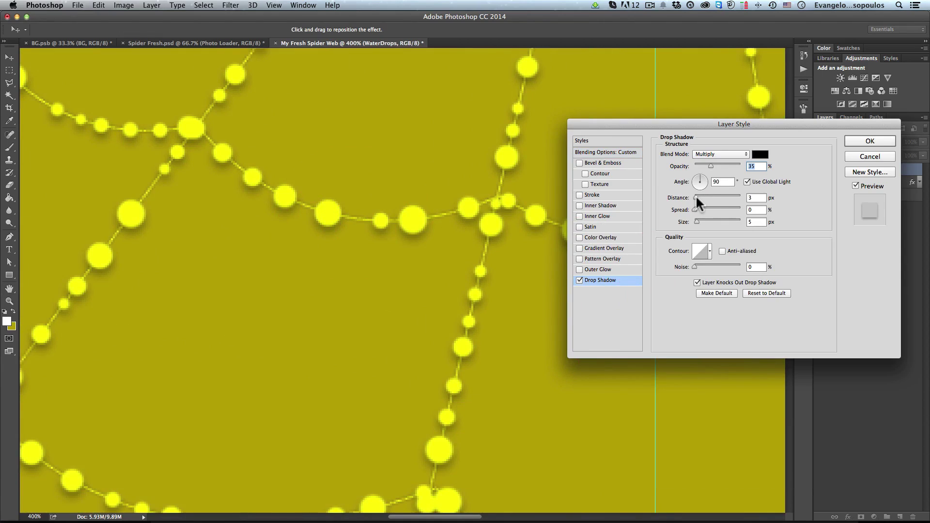
{"action": "left_click_drag", "start_coordinate": [696, 195], "coordinate": [686, 194]}
{"action": "key", "text": "Tab"}
{"action": "key", "text": "Tab"}
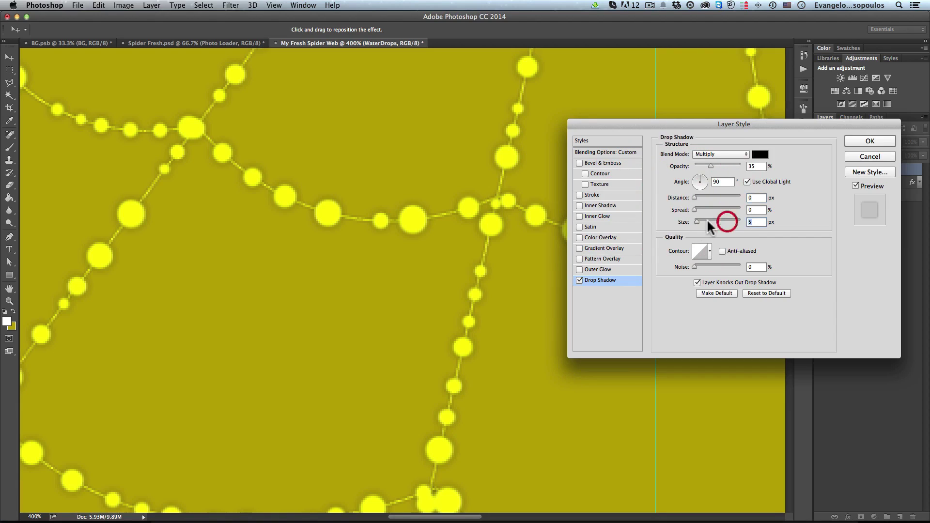
{"action": "type", "text": "1"}
{"action": "key", "text": "Tab"}
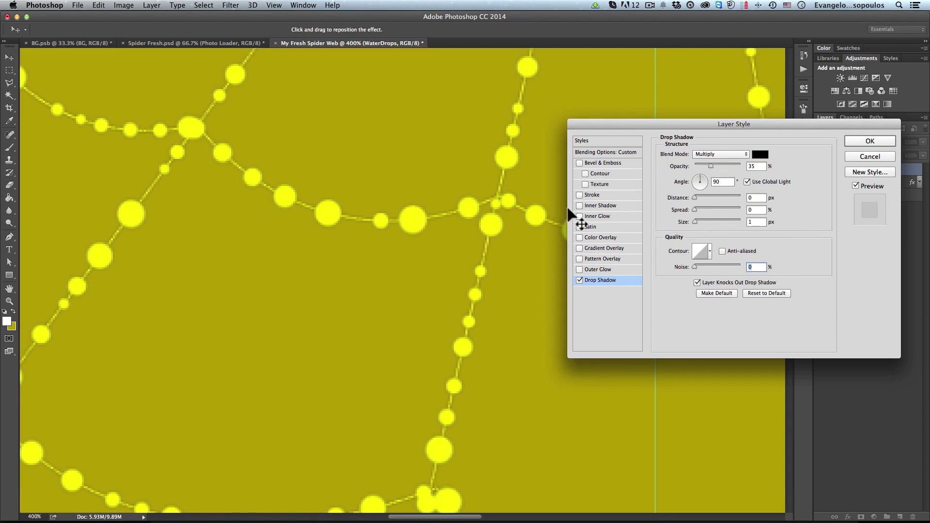
Give the drops an Inner Bevel of size 6 px, soften 2 px, with a white Overlay shadow.
{"action": "left_click", "coordinate": [595, 162]}
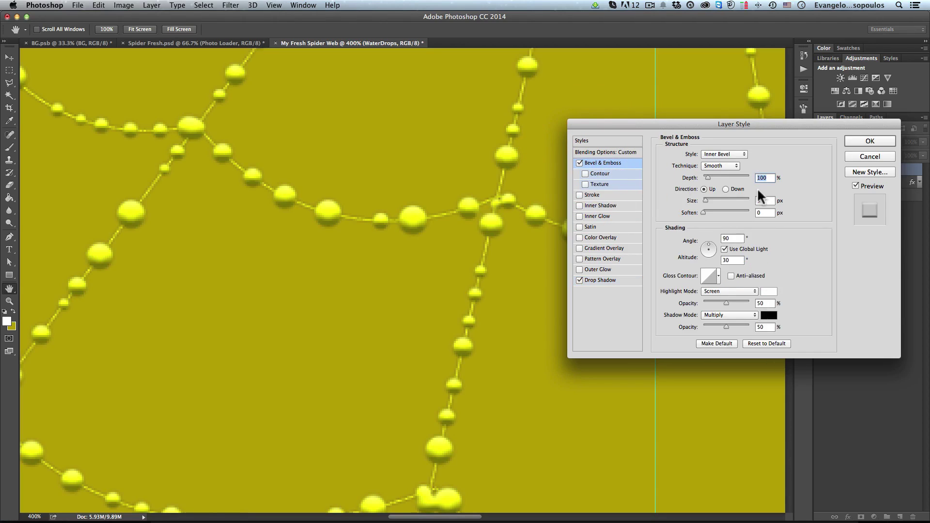
{"action": "left_click", "coordinate": [707, 198]}
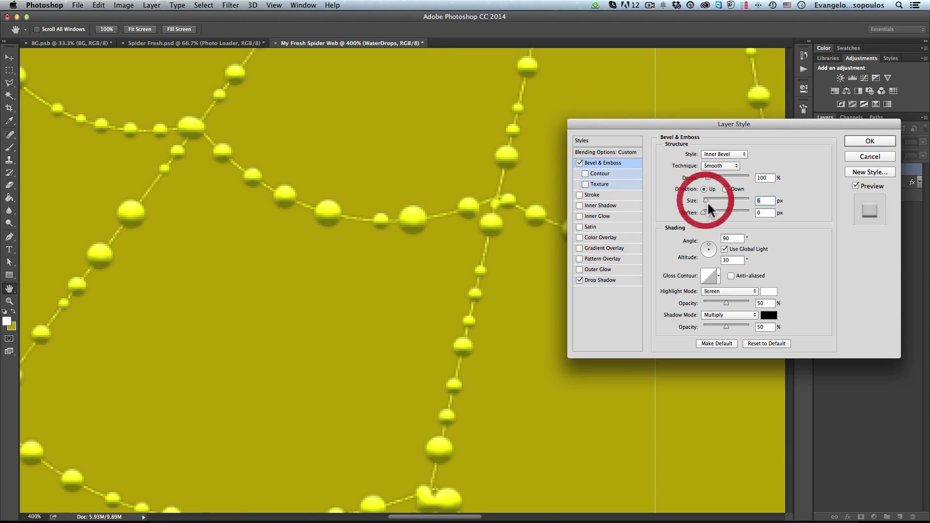
{"action": "left_click", "coordinate": [706, 212]}
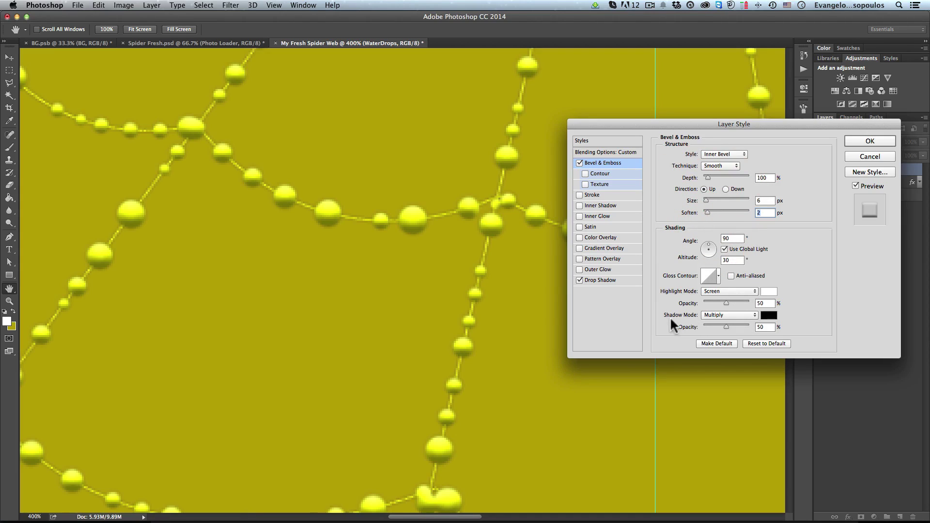
{"action": "left_click", "coordinate": [769, 315]}
{"action": "left_click_drag", "start_coordinate": [626, 96], "coordinate": [628, 70]}
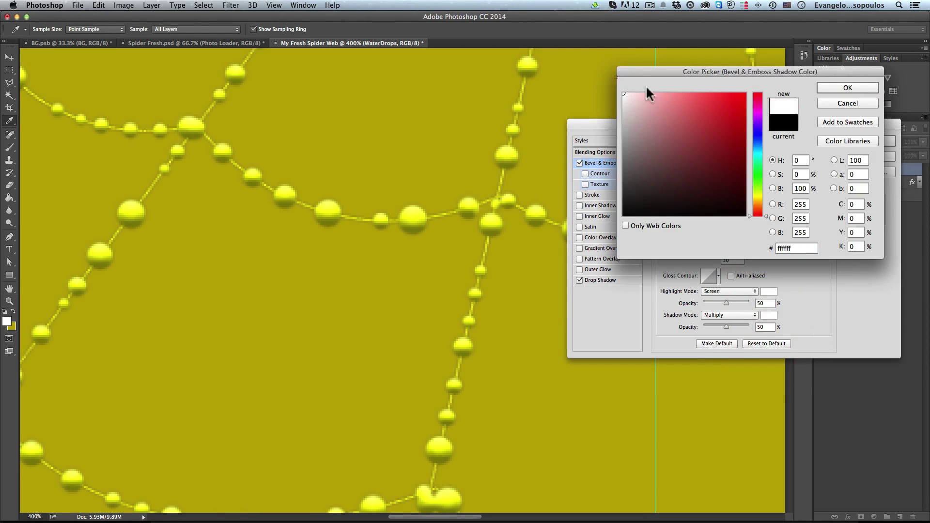
{"action": "left_click", "coordinate": [865, 88]}
{"action": "left_click", "coordinate": [731, 314]}
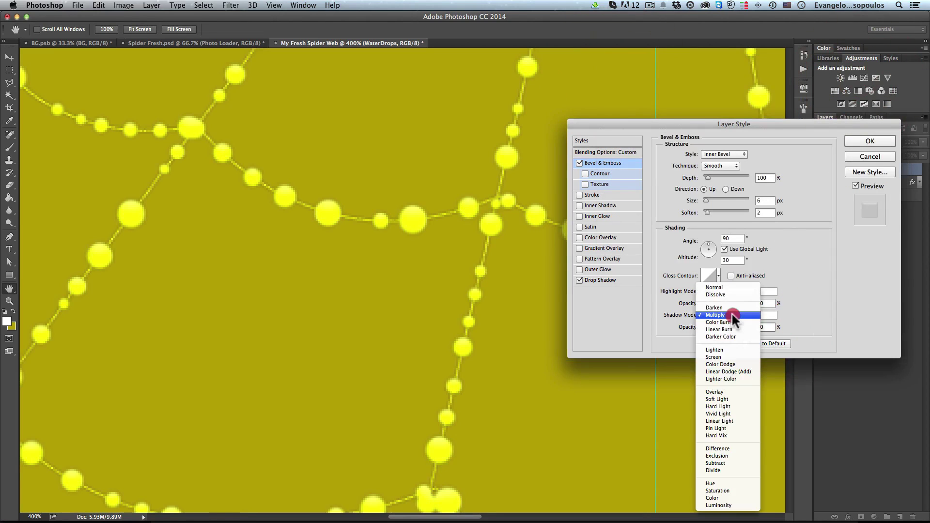
{"action": "left_click", "coordinate": [726, 391]}
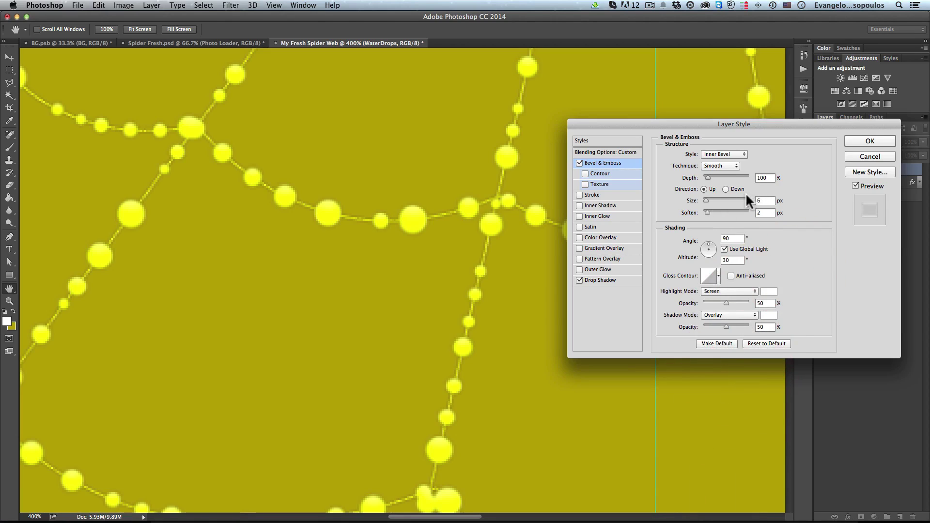
Add an Inner Shadow to the drops and set its colour to white.
{"action": "left_click", "coordinate": [592, 204]}
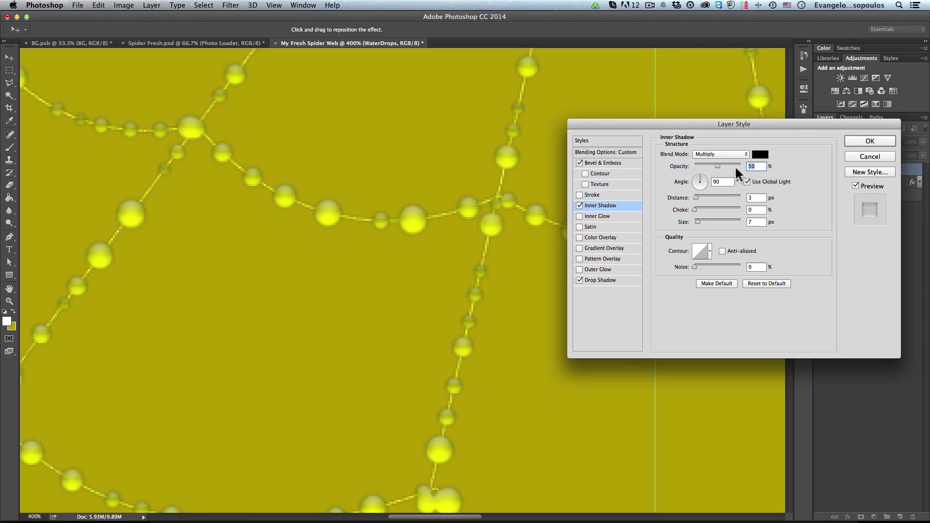
{"action": "left_click", "coordinate": [760, 159]}
{"action": "left_click_drag", "start_coordinate": [722, 167], "coordinate": [605, 89]}
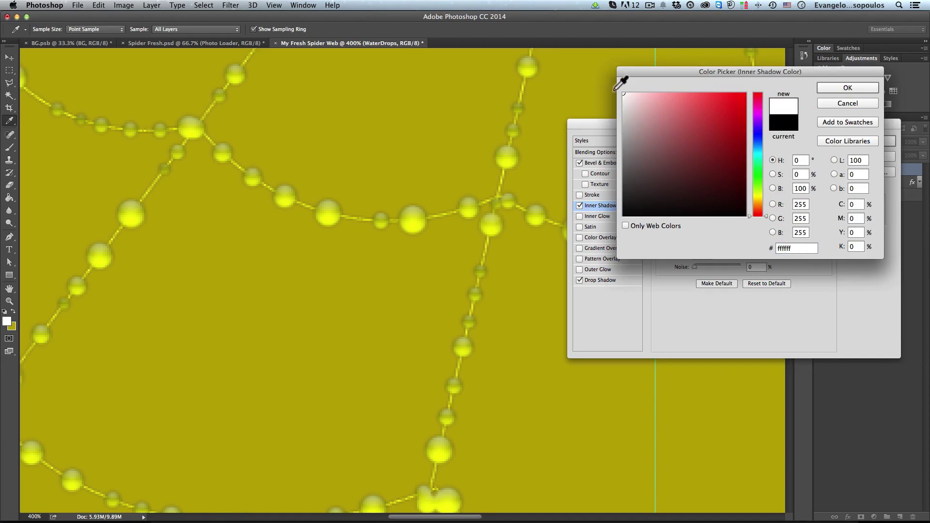
{"action": "key", "text": "Return"}
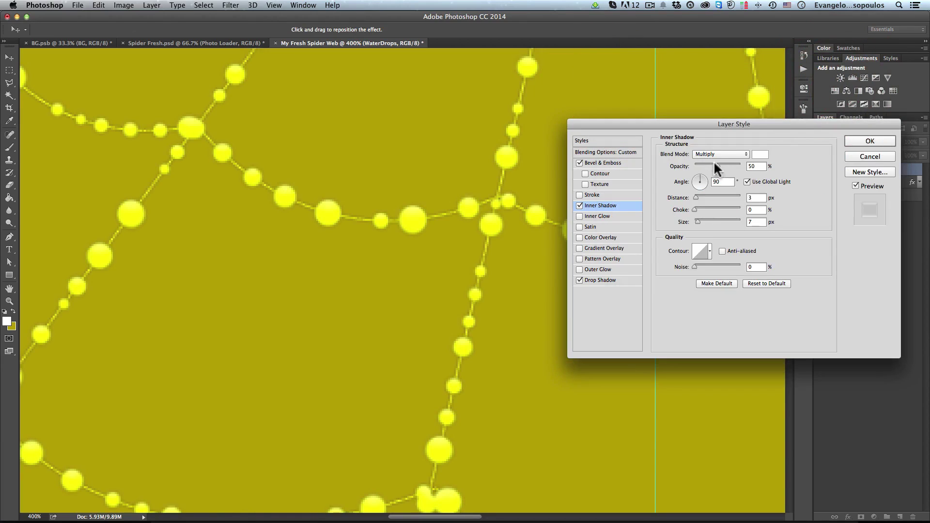
Set the inner shadow to 0 px distance and 3 px size, and enable Satin.
{"action": "left_click_drag", "start_coordinate": [696, 195], "coordinate": [687, 192]}
{"action": "left_click", "coordinate": [733, 223]}
{"action": "type", "text": "2"}
{"action": "left_click", "coordinate": [802, 197]}
{"action": "left_click", "coordinate": [579, 205]}
{"action": "left_click", "coordinate": [579, 206]}
{"action": "mouse_move", "coordinate": [695, 222]}
{"action": "left_mouse_down"}
{"action": "mouse_move", "coordinate": [704, 218]}
{"action": "mouse_move", "coordinate": [694, 197]}
{"action": "left_mouse_up"}
{"action": "type", "text": "0"}
{"action": "key", "text": "Tab"}
{"action": "key", "text": "Tab"}
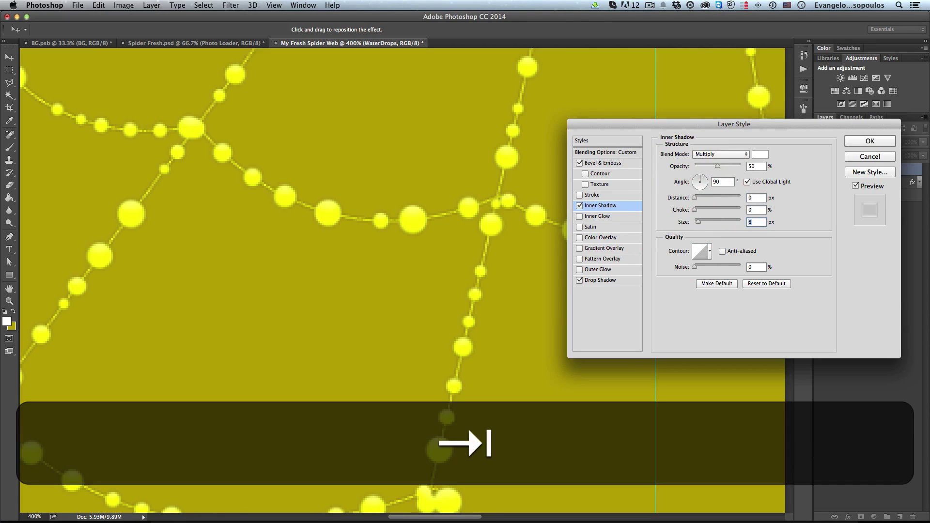
{"action": "type", "text": "3"}
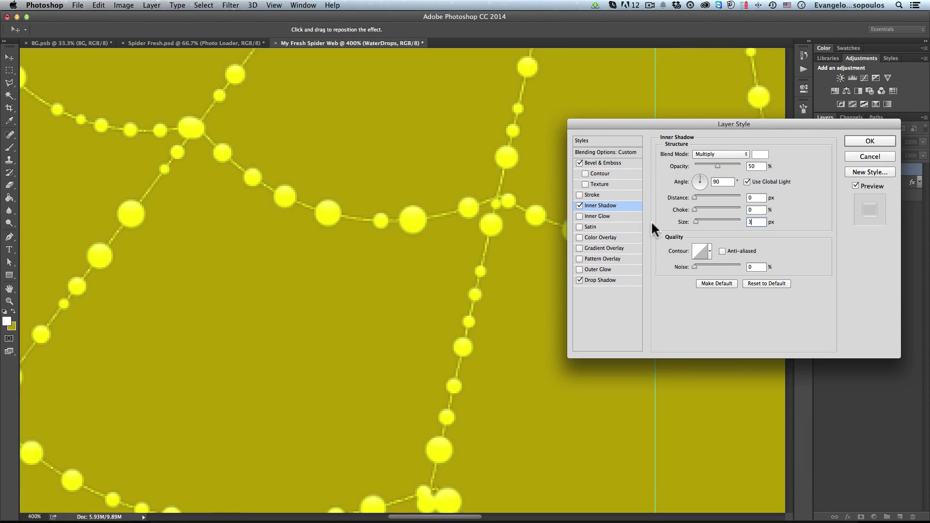
{"action": "left_click", "coordinate": [588, 225]}
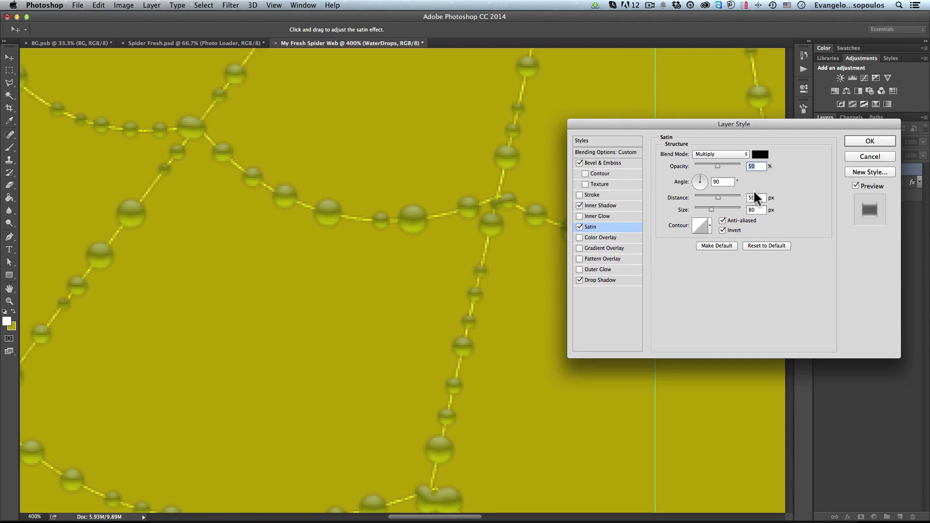
Tone the drops' Satin down to 20% opacity, 6 px distance and 12 px size.
{"action": "left_click_drag", "start_coordinate": [715, 196], "coordinate": [698, 208]}
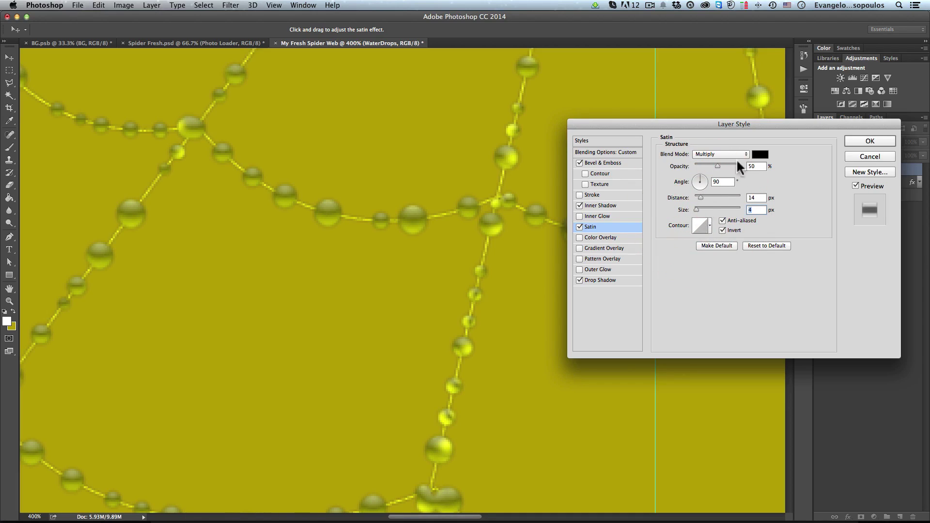
{"action": "left_click_drag", "start_coordinate": [717, 166], "coordinate": [706, 166]}
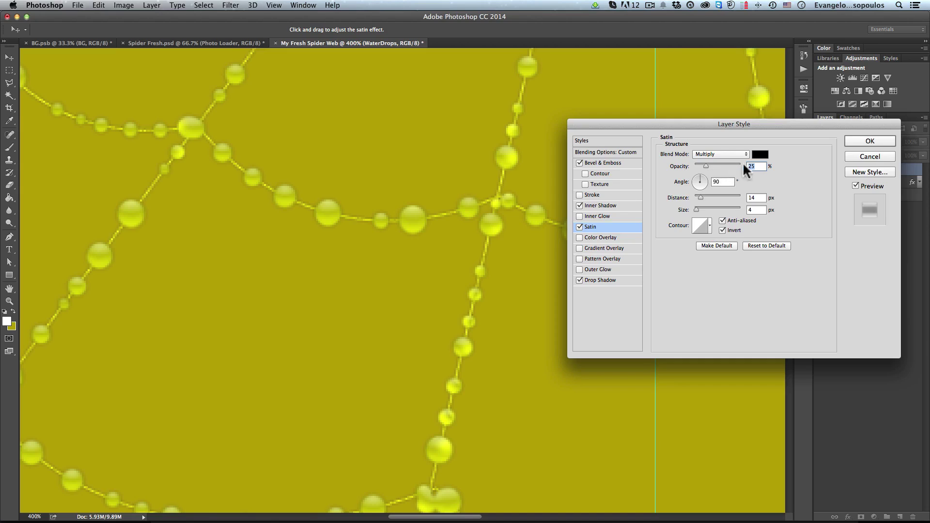
{"action": "type", "text": "20"}
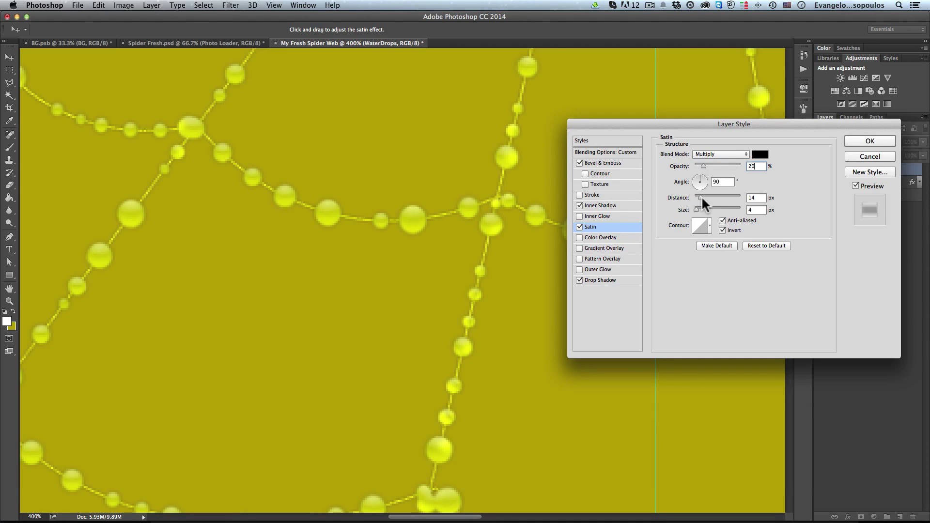
{"action": "left_click_drag", "start_coordinate": [702, 196], "coordinate": [699, 196]}
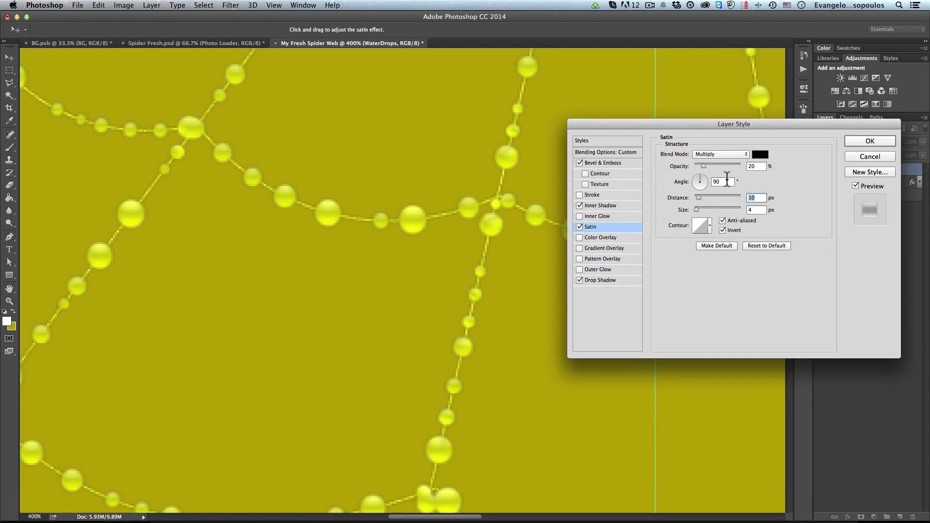
{"action": "key", "text": "Down"}
{"action": "key", "text": "Down"}
{"action": "key", "text": "Down"}
{"action": "key", "text": "Tab"}
{"action": "key", "text": "Up"}
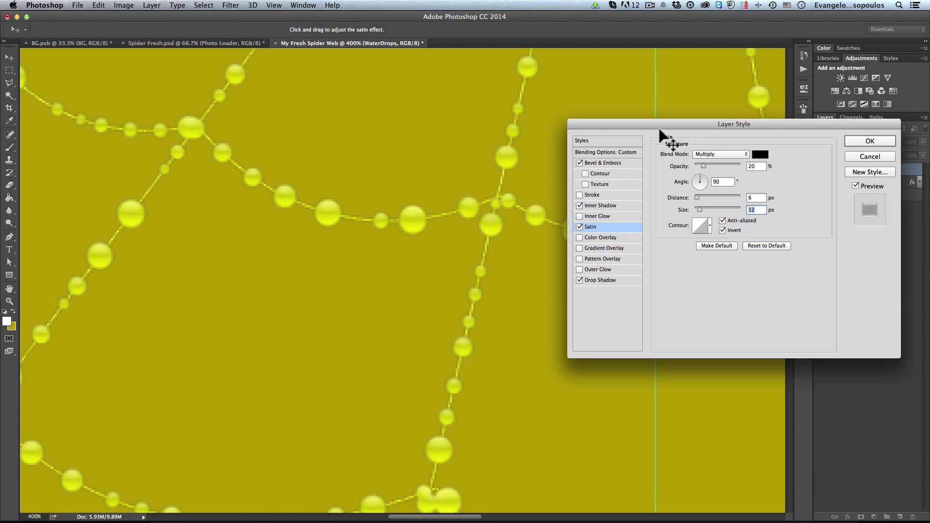
Apply the layer style and zoom the view to 300% on the droplets.
{"action": "left_click", "coordinate": [798, 179]}
{"action": "left_click", "coordinate": [860, 141]}
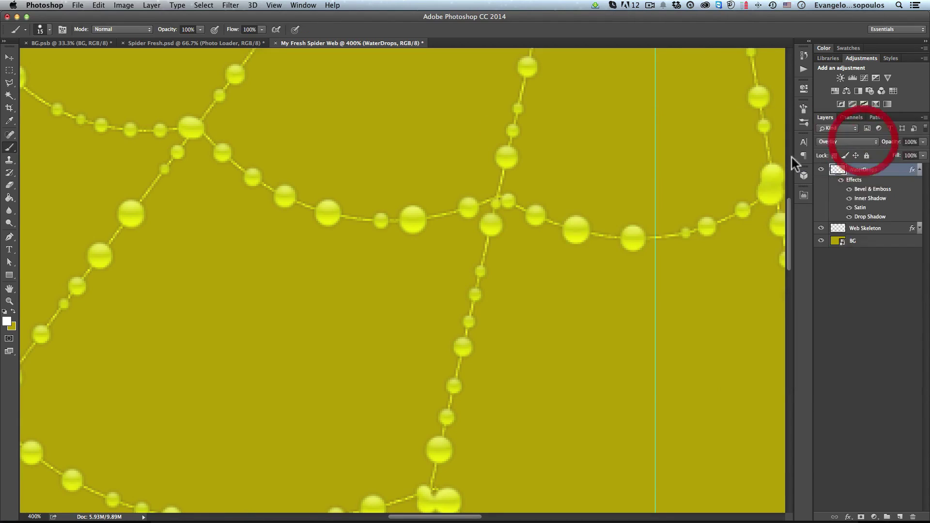
{"action": "key", "text": "b"}
{"action": "left_click", "coordinate": [434, 211], "text": "alt"}
{"action": "left_click", "coordinate": [433, 218], "text": "alt"}
{"action": "left_click", "coordinate": [417, 237], "text": "alt"}
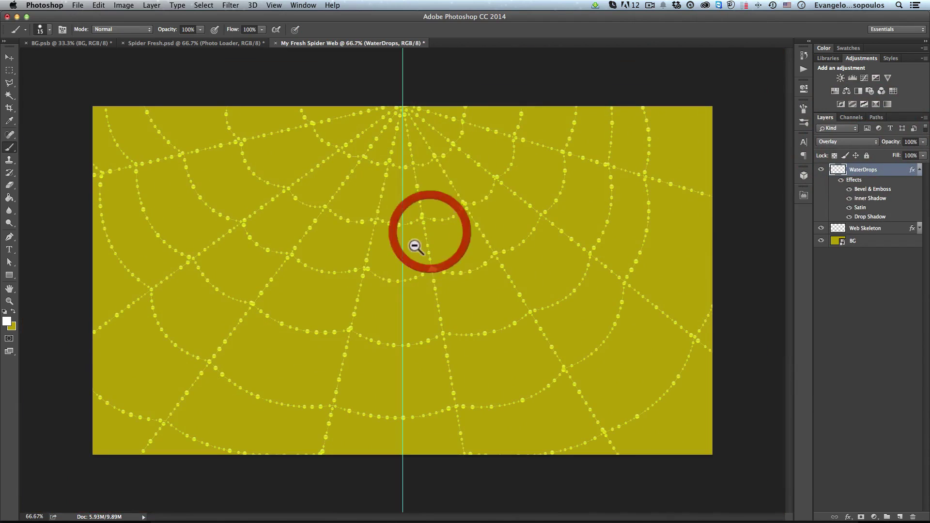
{"action": "left_click", "coordinate": [353, 224], "text": "super"}
{"action": "left_click", "coordinate": [352, 226], "text": "super"}
{"action": "left_click", "coordinate": [353, 226], "text": "super"}
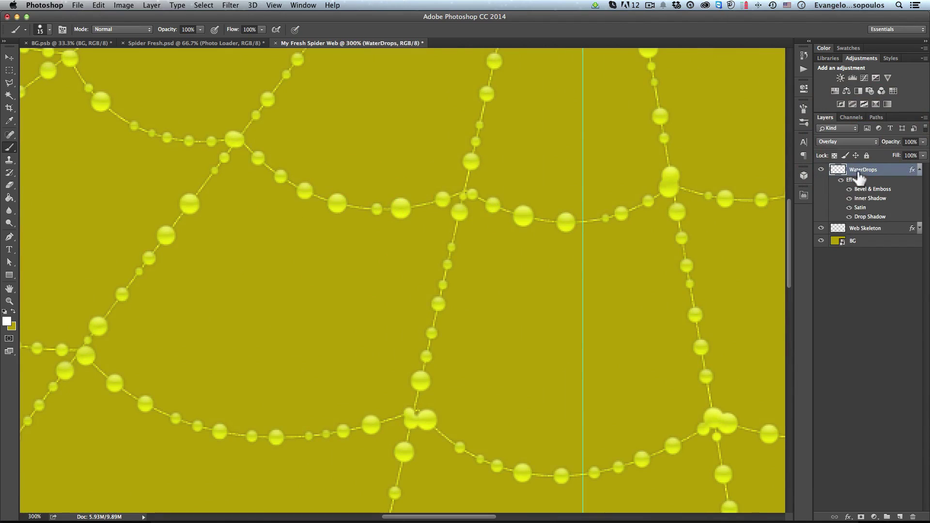
Add a new empty layer above WaterDrops named 'WaterDrops Highlights'.
{"action": "left_click", "coordinate": [920, 171]}
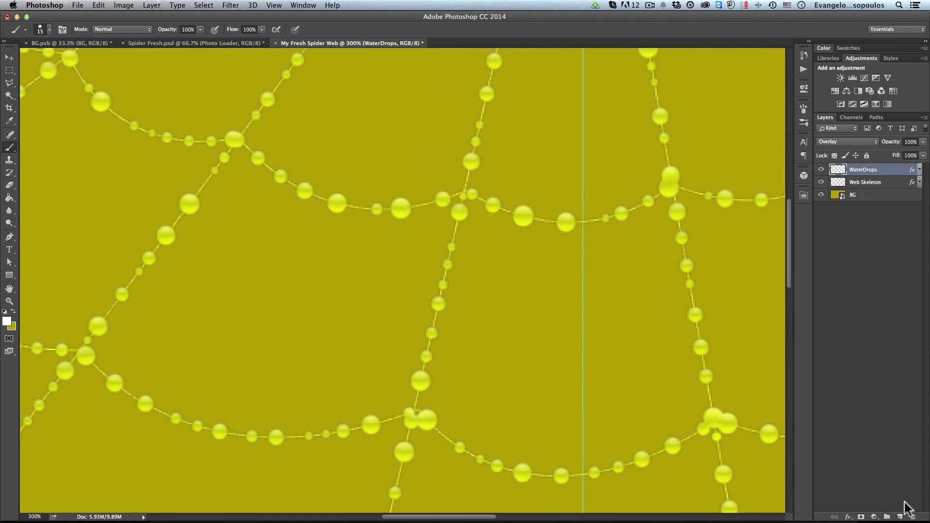
{"action": "left_click", "coordinate": [900, 517]}
{"action": "double_click", "coordinate": [856, 170]}
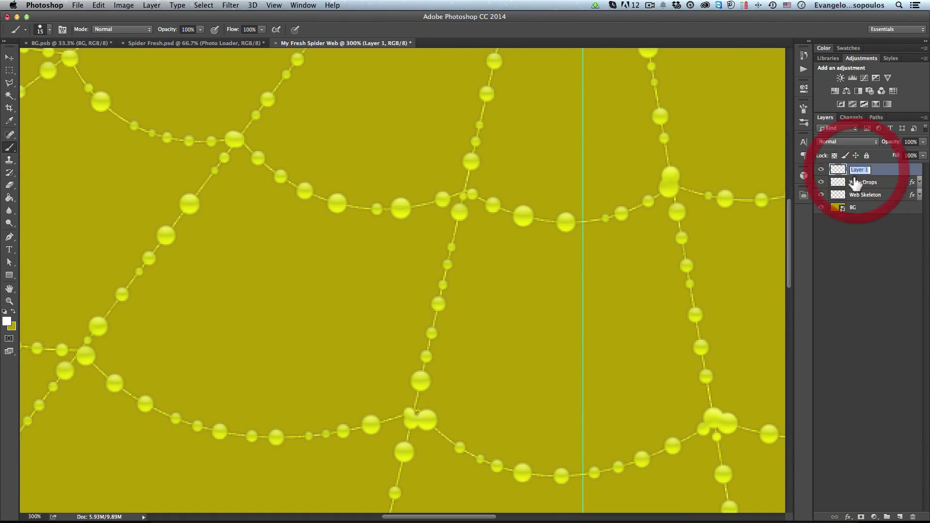
{"action": "type", "text": "WaterDro"}
{"action": "type", "text": "ps S"}
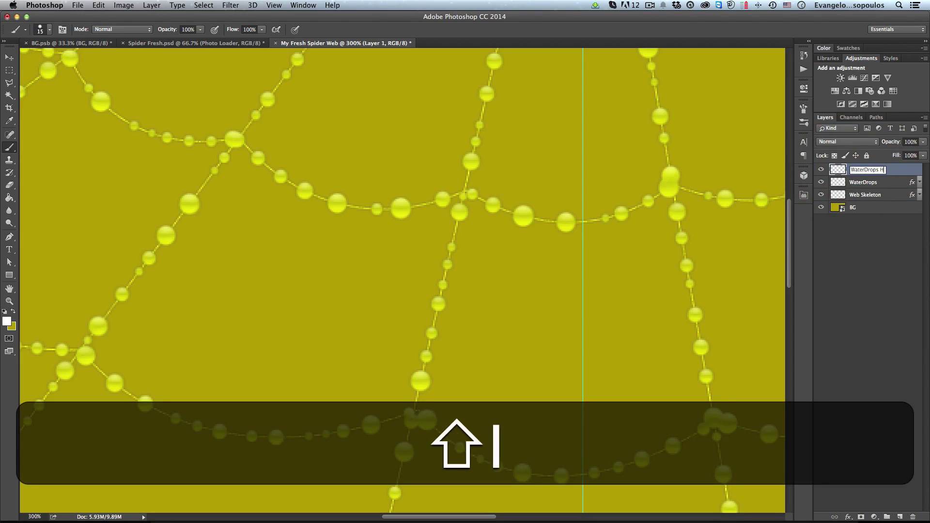
{"action": "type", "text": "ighlights"}
{"action": "key", "text": "Return"}
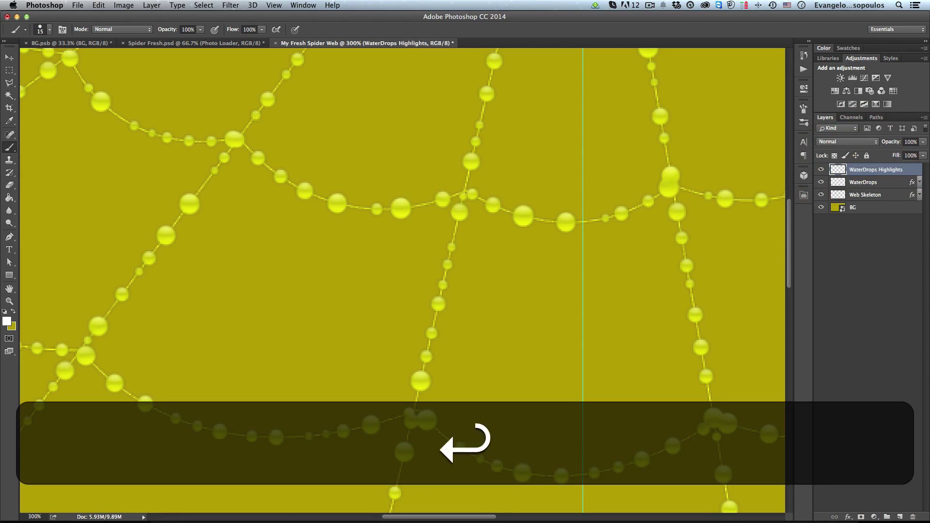
Load the water drops as a selection and contract it by 2 px.
{"action": "left_click", "coordinate": [838, 180], "text": "super"}
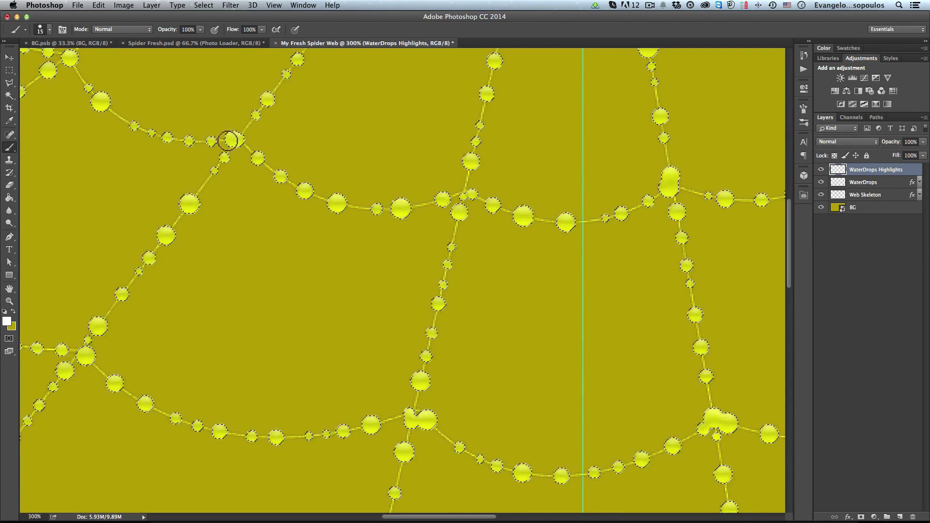
{"action": "left_click", "coordinate": [203, 5]}
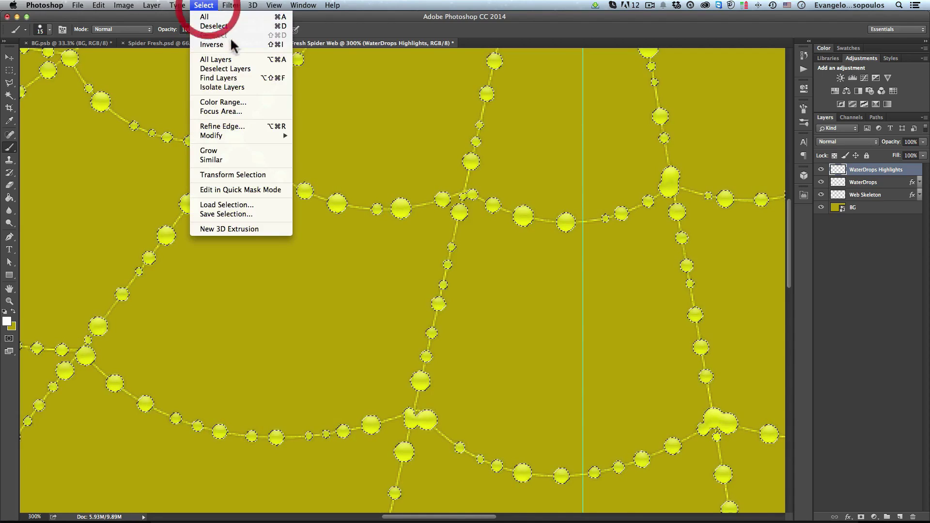
{"action": "mouse_move", "coordinate": [256, 138]}
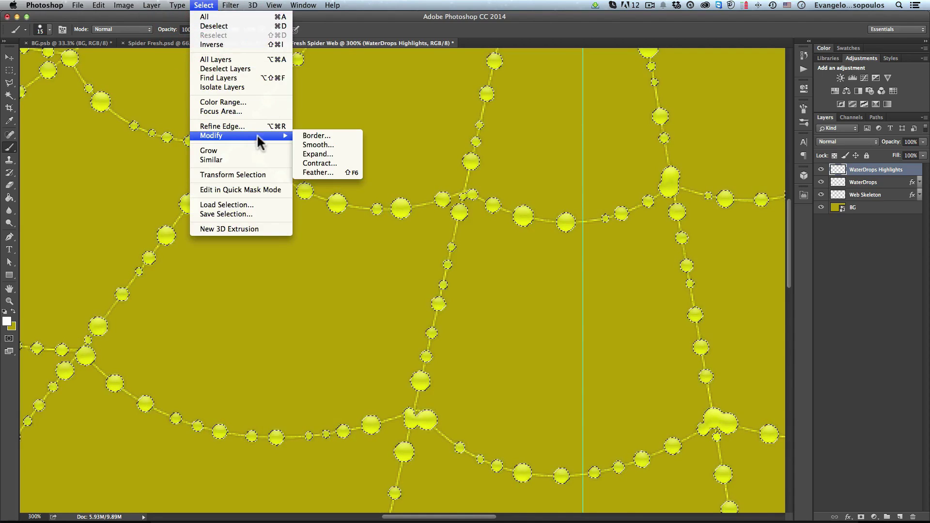
{"action": "left_click", "coordinate": [335, 164]}
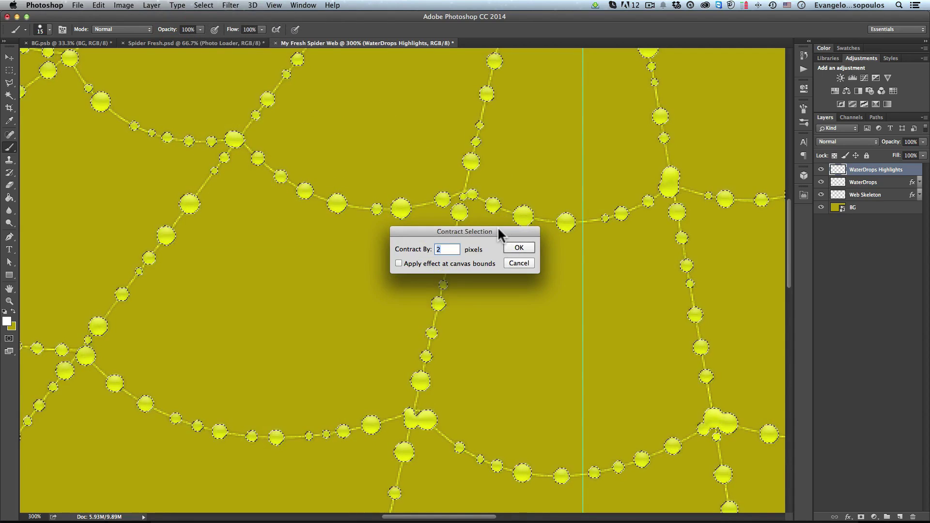
{"action": "key", "text": "Return"}
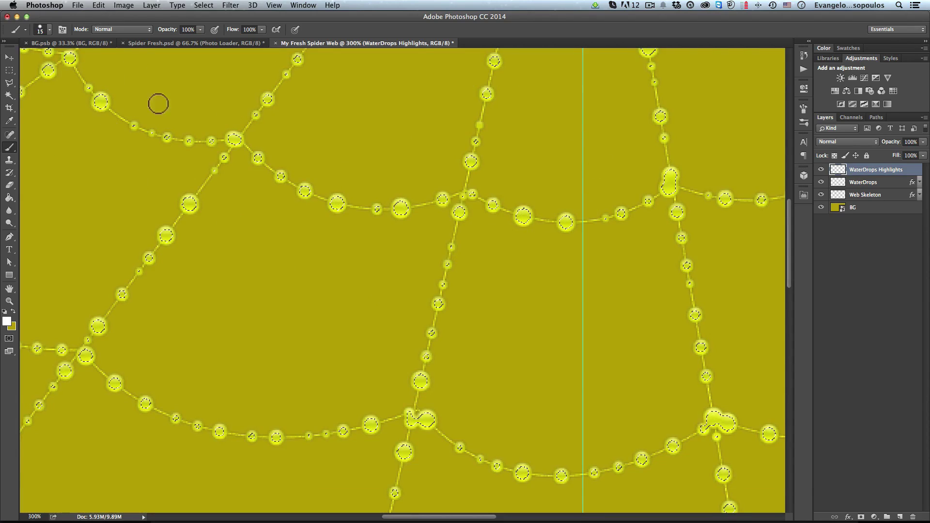
Fill the contracted drop selection with White on the highlights layer.
{"action": "left_click", "coordinate": [98, 6]}
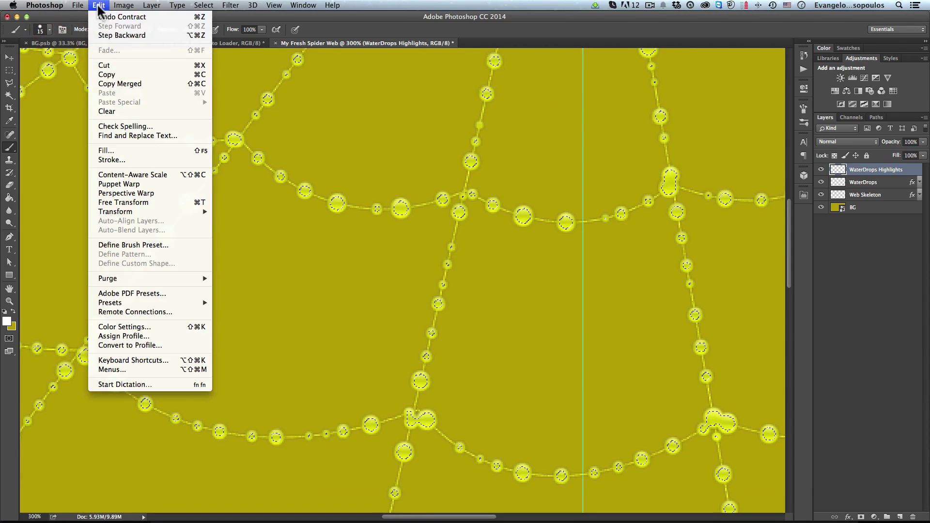
{"action": "left_click", "coordinate": [136, 150]}
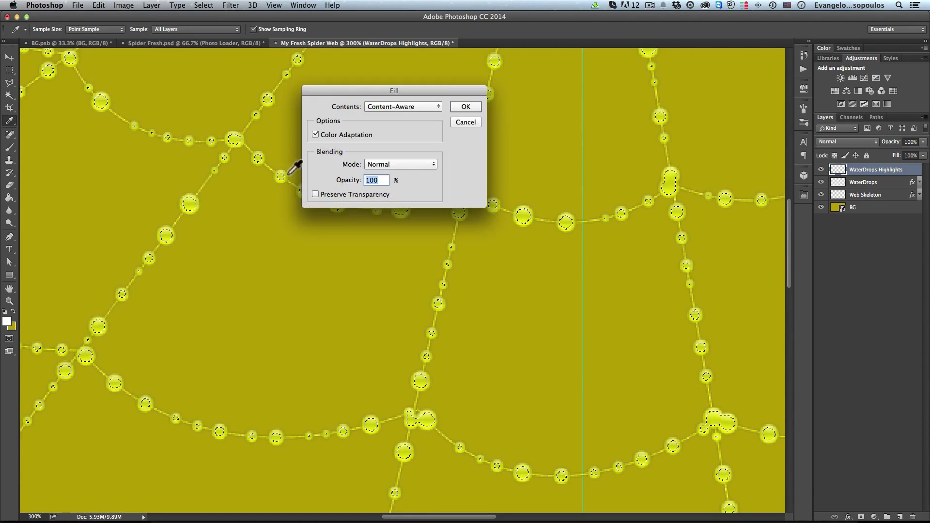
{"action": "left_click", "coordinate": [434, 107]}
{"action": "left_click", "coordinate": [417, 155]}
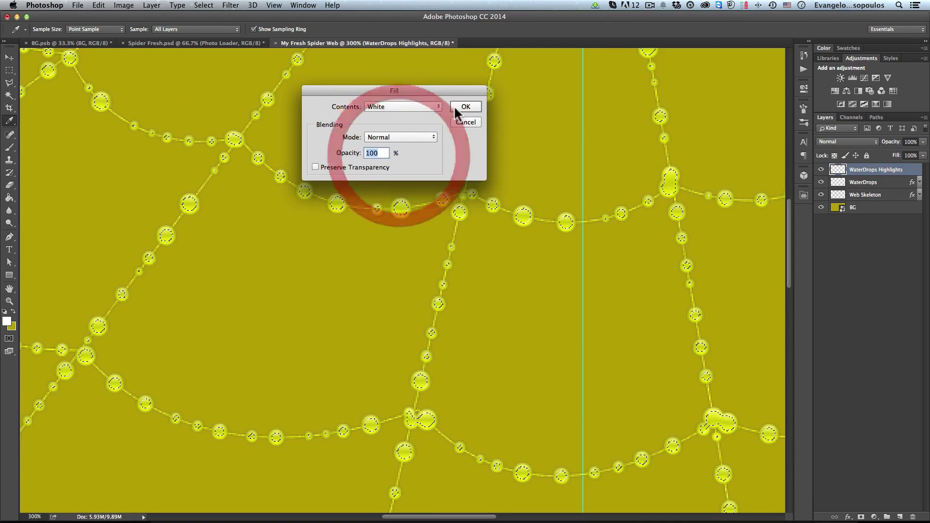
{"action": "left_click", "coordinate": [456, 108]}
{"action": "key", "text": "b"}
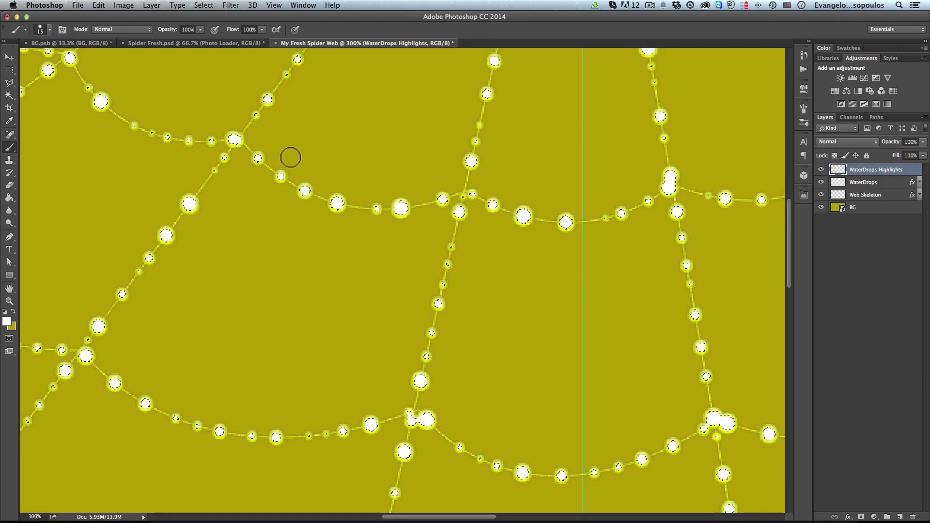
Trim each drop's white fill to a crescent by nudging the selection down, left, right and deleting.
{"action": "left_click", "coordinate": [10, 71]}
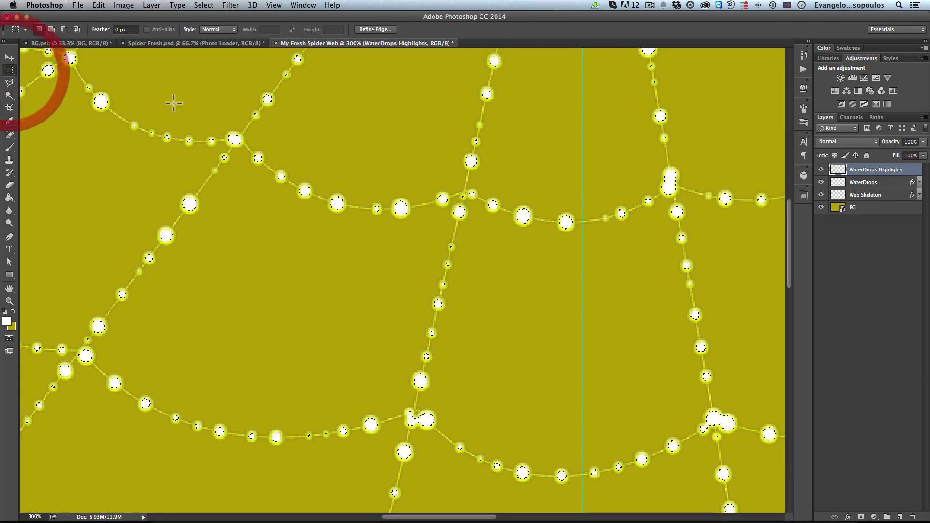
{"action": "key", "text": "super+space"}
{"action": "left_click", "coordinate": [328, 209]}
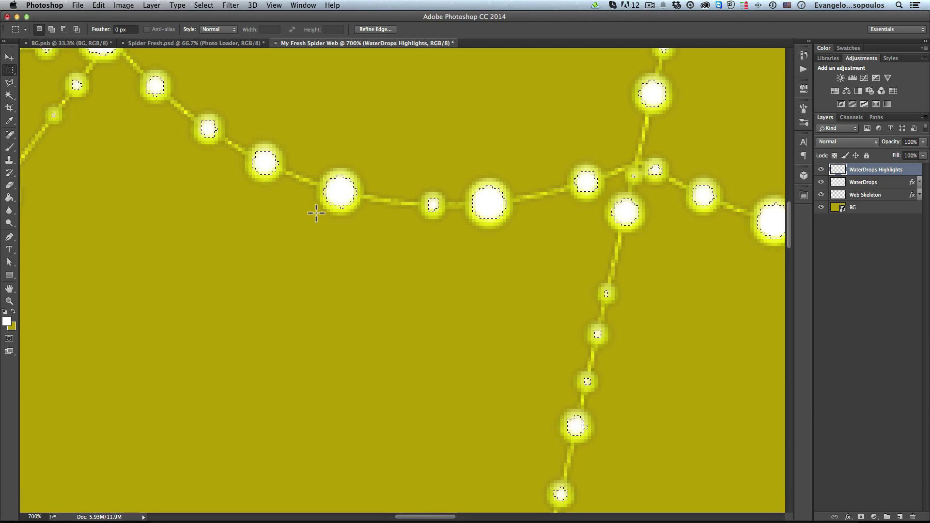
{"action": "key", "text": "Down"}
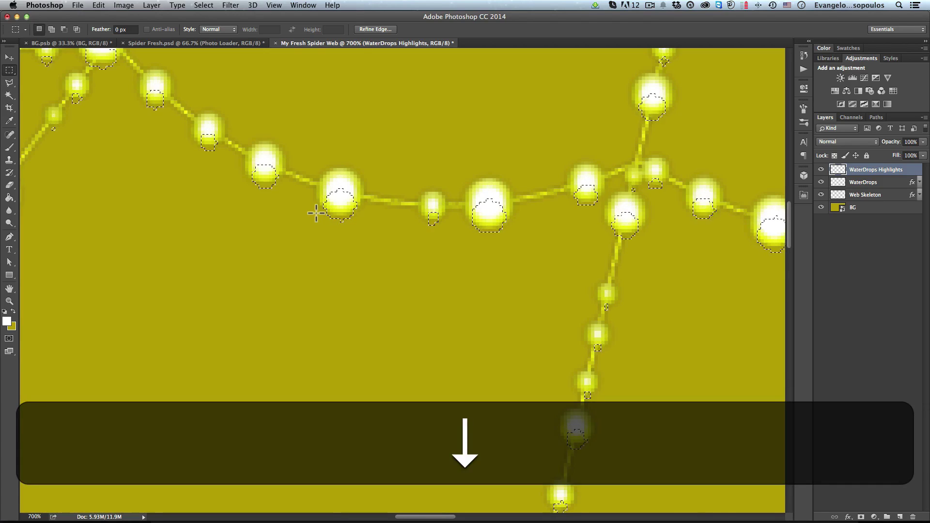
{"action": "key", "text": "Delete"}
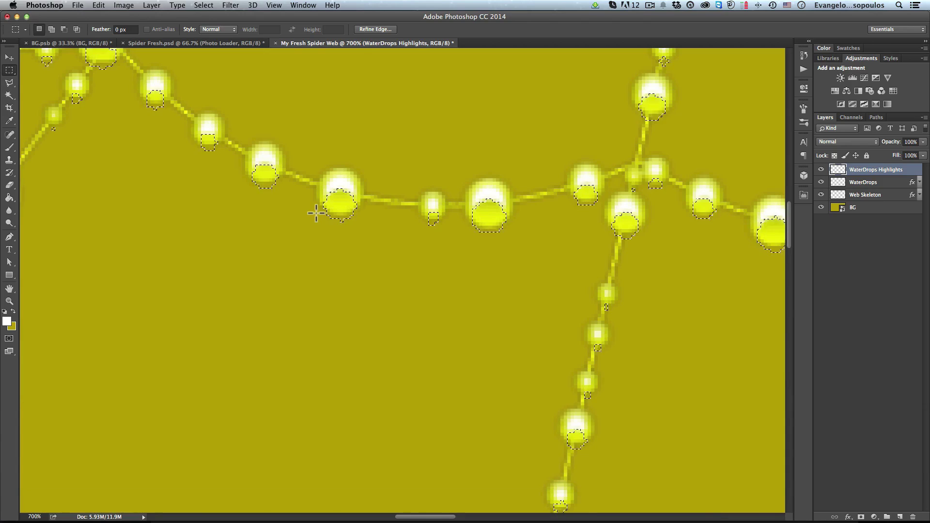
{"action": "key", "text": "Left"}
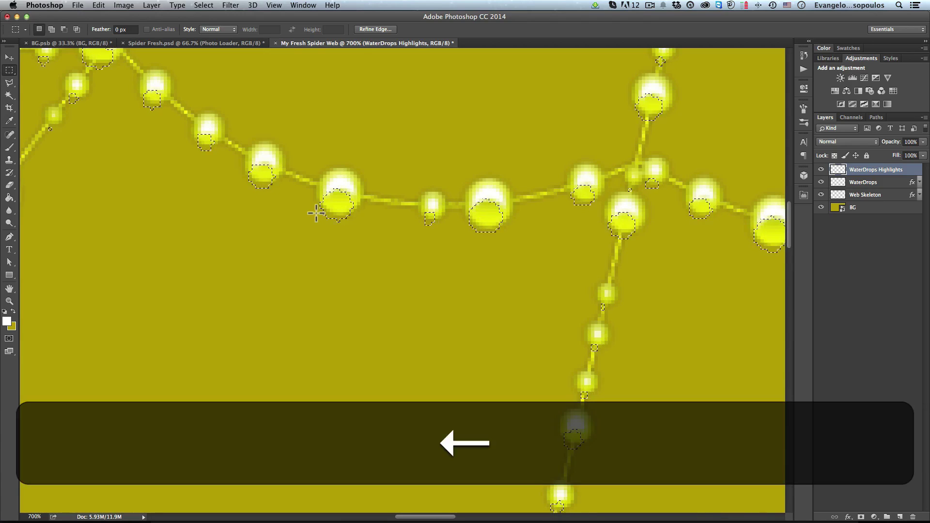
{"action": "key", "text": "Delete"}
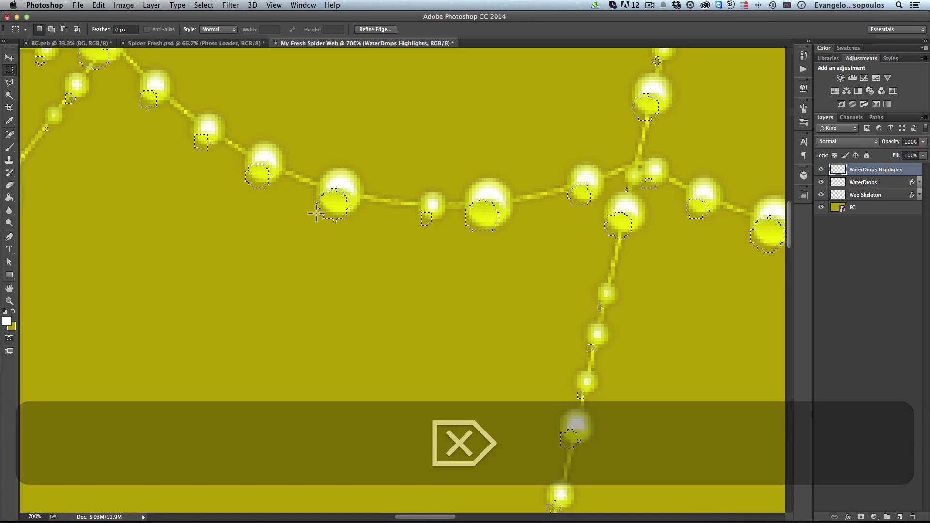
{"action": "key", "text": "Right"}
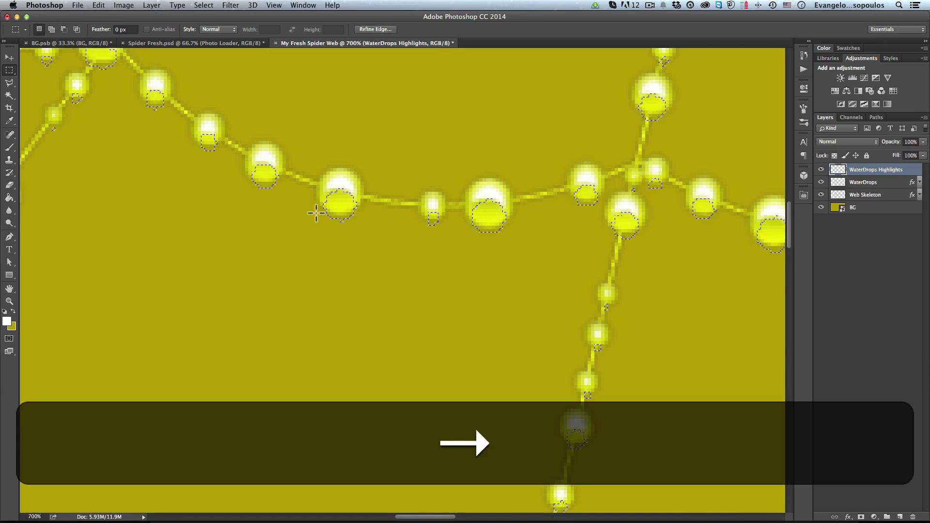
{"action": "key", "text": "Delete"}
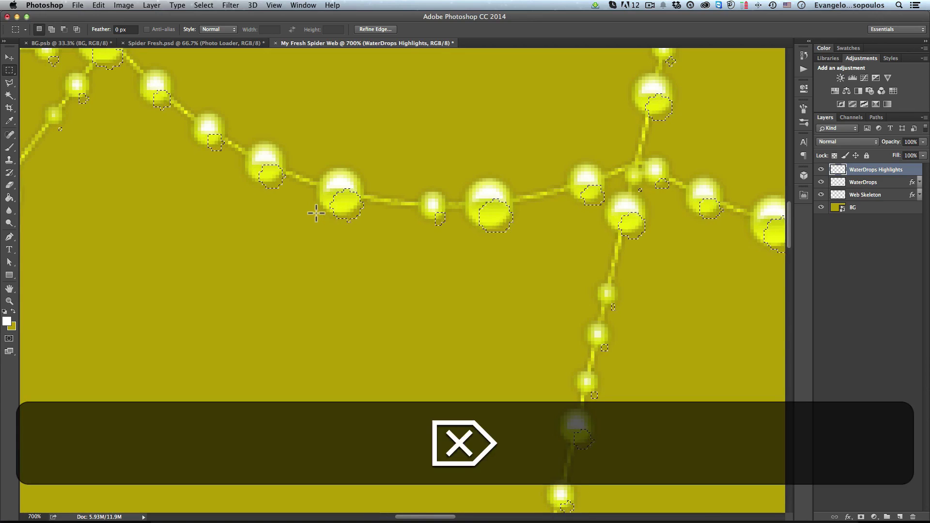
Deselect the drops and zoom out to see more of the web.
{"action": "left_click", "coordinate": [203, 5]}
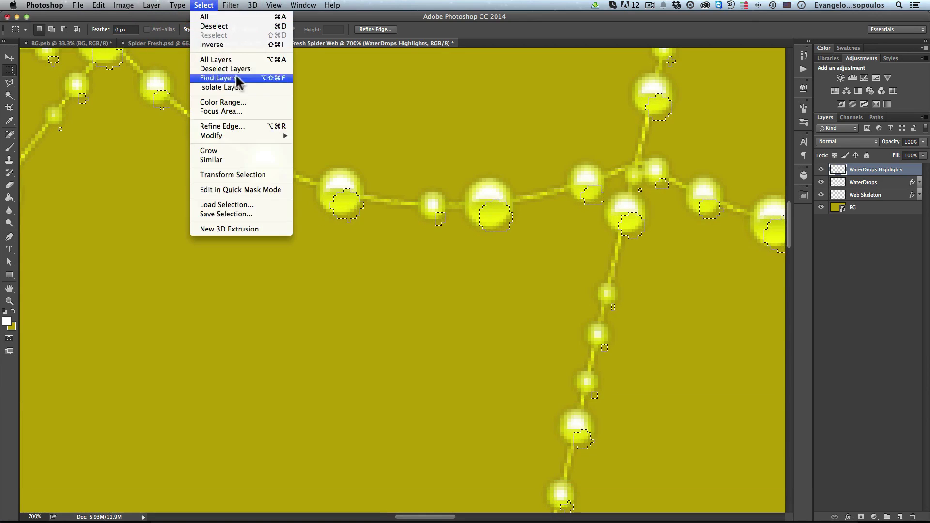
{"action": "left_click", "coordinate": [226, 25]}
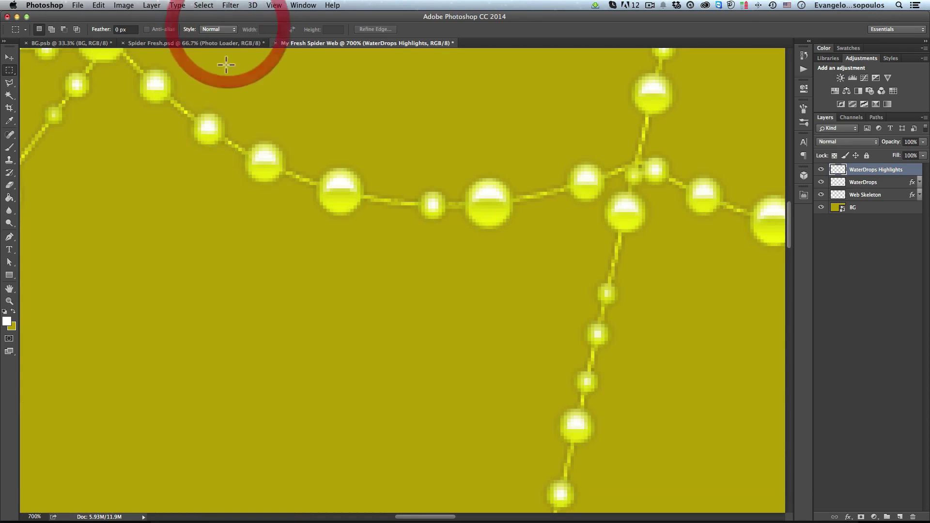
{"action": "left_click", "coordinate": [290, 133], "text": "alt+super"}
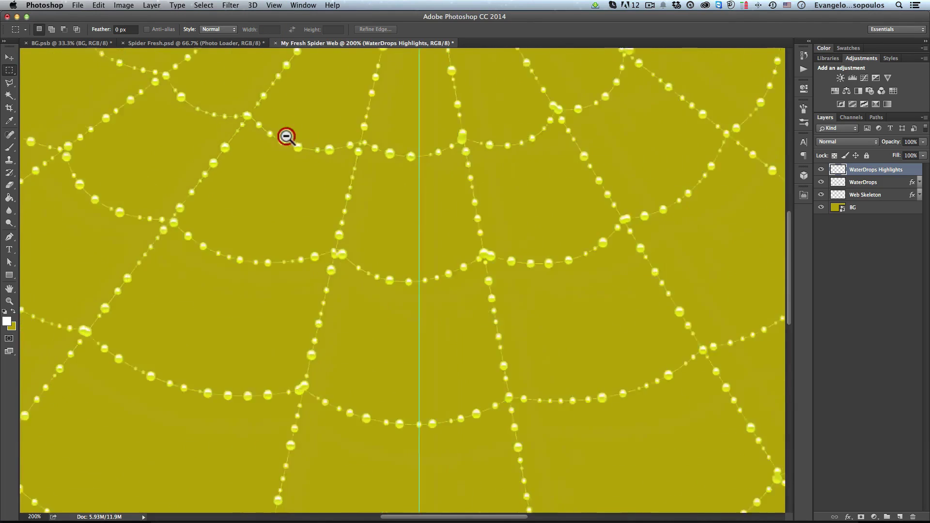
Make the BG layer active and open its smart-object contents as BG.psb.
{"action": "left_click", "coordinate": [286, 136], "text": "alt+super"}
{"action": "left_click", "coordinate": [285, 137], "text": "alt+super"}
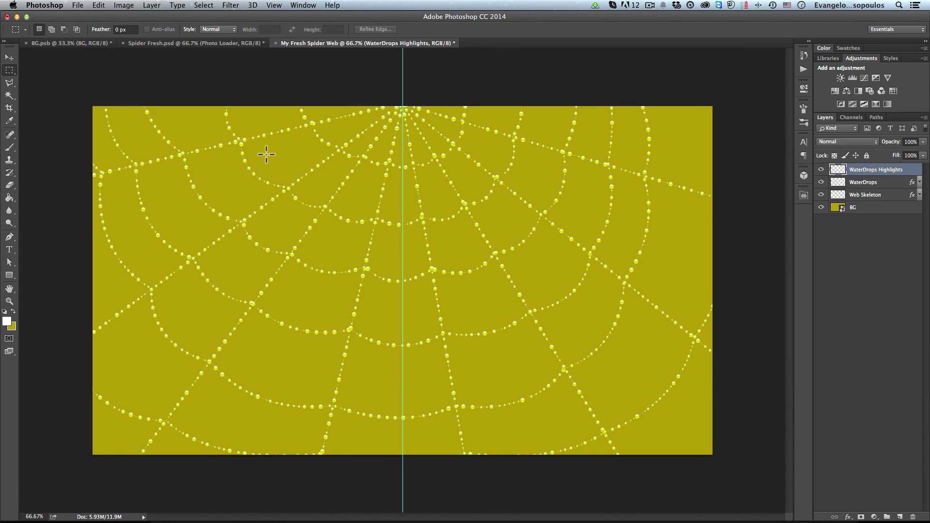
{"action": "left_click", "coordinate": [836, 212]}
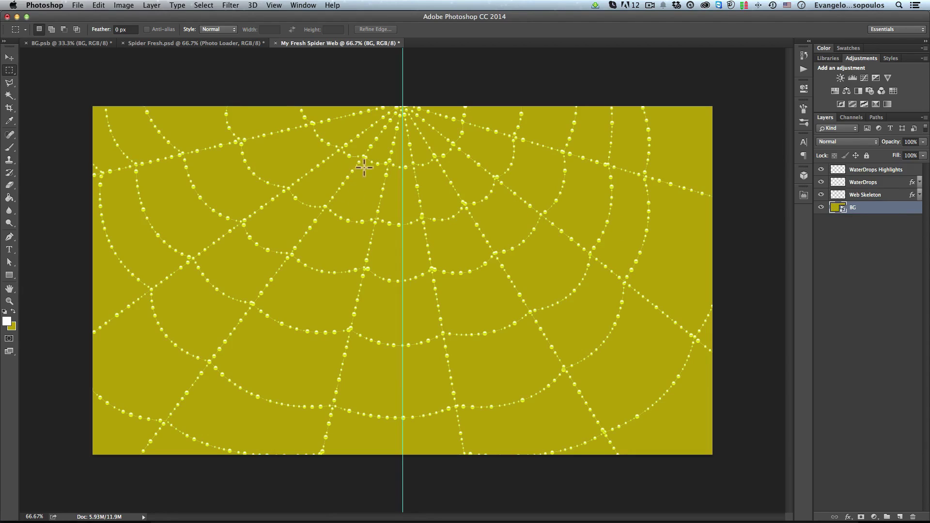
{"action": "double_click", "coordinate": [837, 209]}
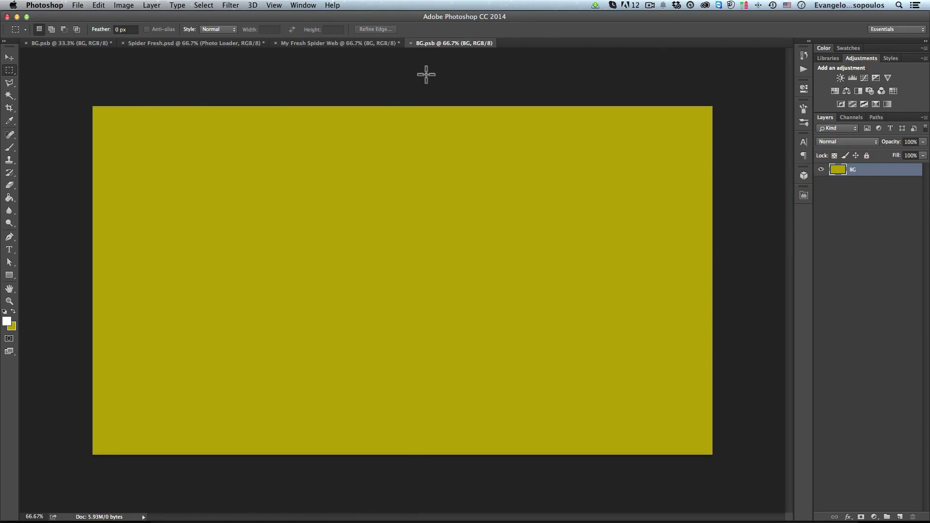
Drag the flower photo layer into the BG.psb document with the Move tool.
{"action": "left_click", "coordinate": [221, 44]}
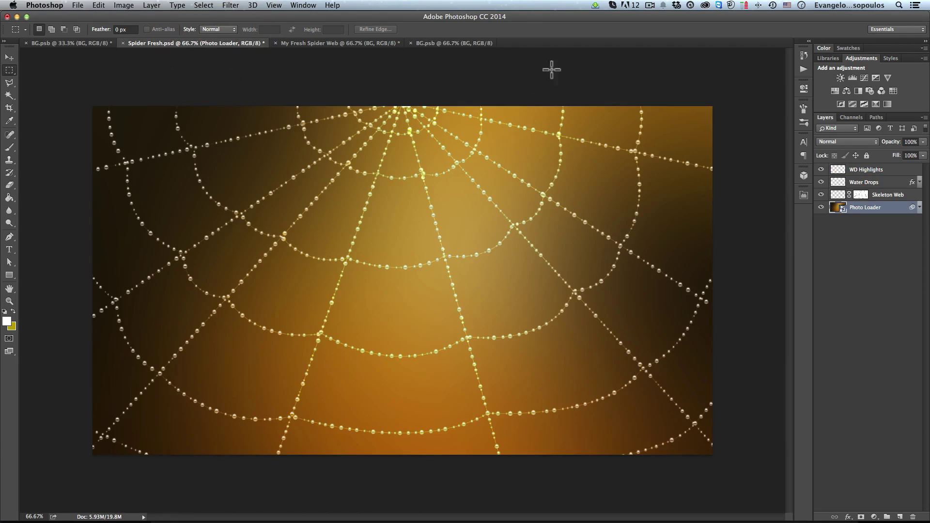
{"action": "left_click", "coordinate": [309, 43]}
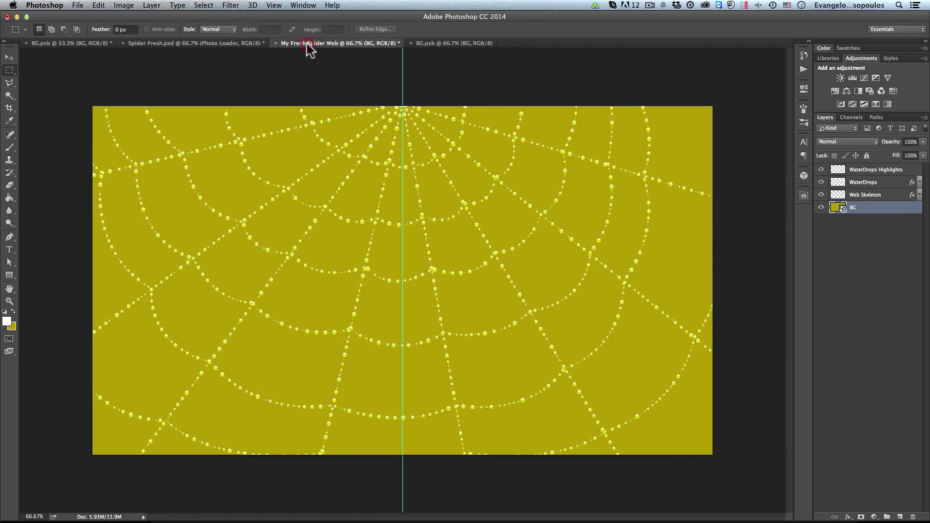
{"action": "left_click", "coordinate": [86, 42]}
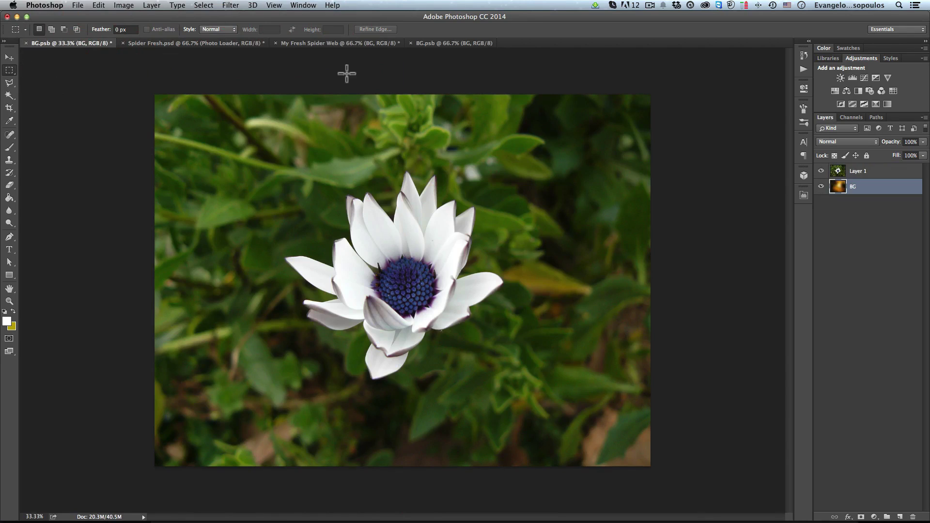
{"action": "left_click", "coordinate": [9, 58]}
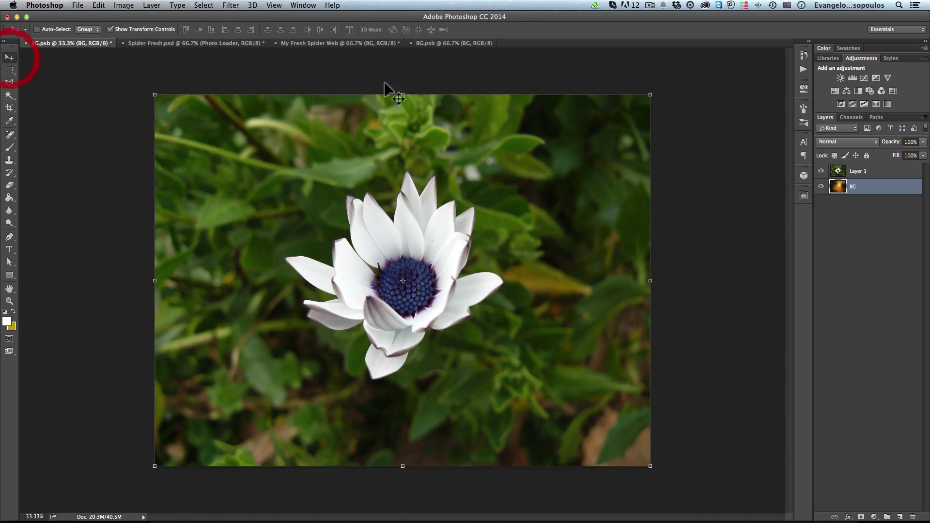
{"action": "left_click", "coordinate": [857, 171]}
{"action": "left_click_drag", "start_coordinate": [385, 155], "coordinate": [369, 183]}
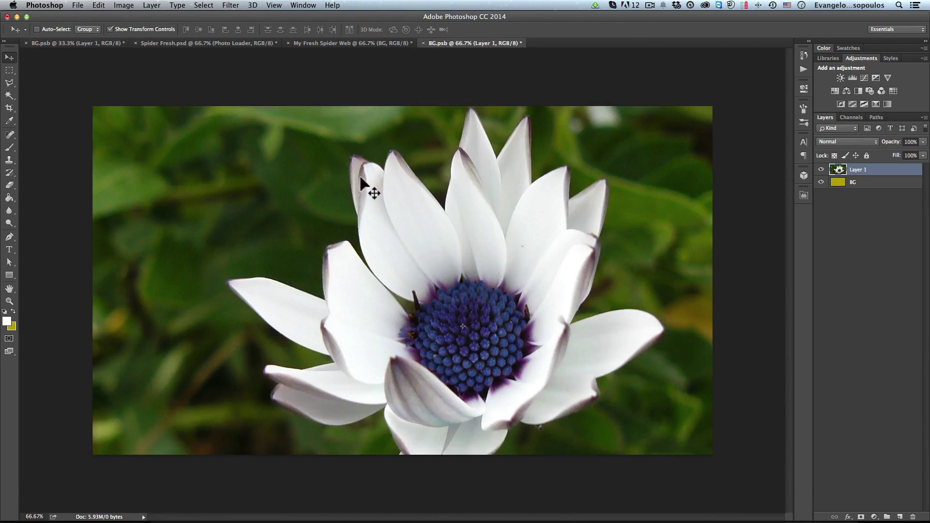
{"action": "left_click", "coordinate": [373, 174], "text": "alt"}
Scale the flower photo to fit the canvas, then close and save BG.psb.
{"action": "left_click_drag", "start_coordinate": [239, 158], "coordinate": [318, 214]}
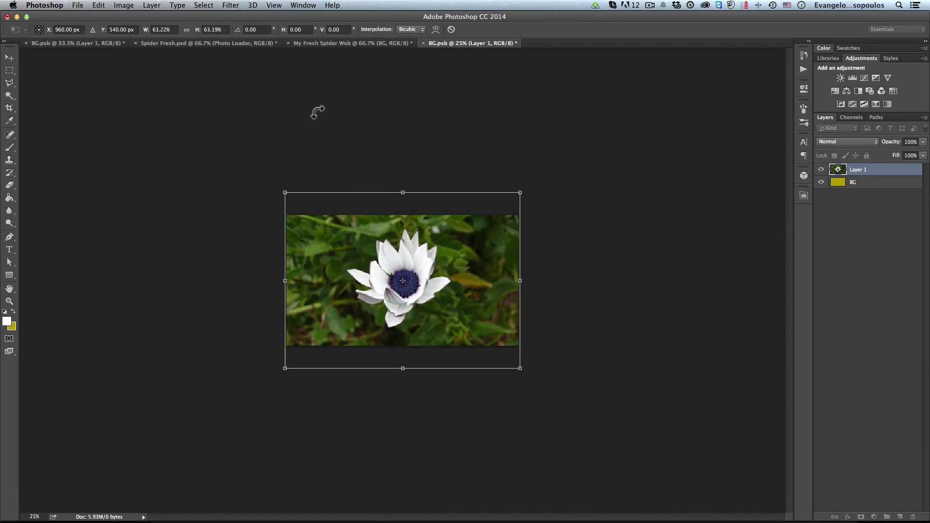
{"action": "key", "text": "Return"}
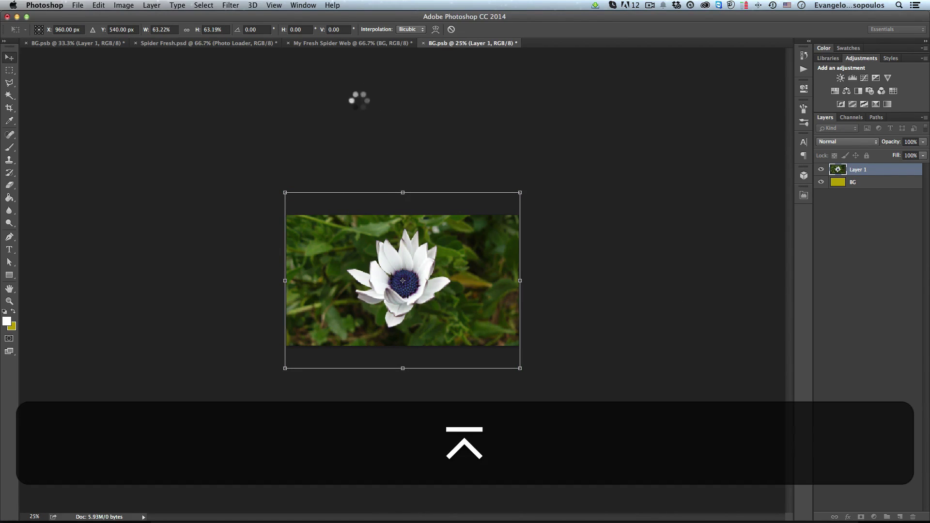
{"action": "left_click", "coordinate": [423, 43]}
{"action": "left_click", "coordinate": [537, 179]}
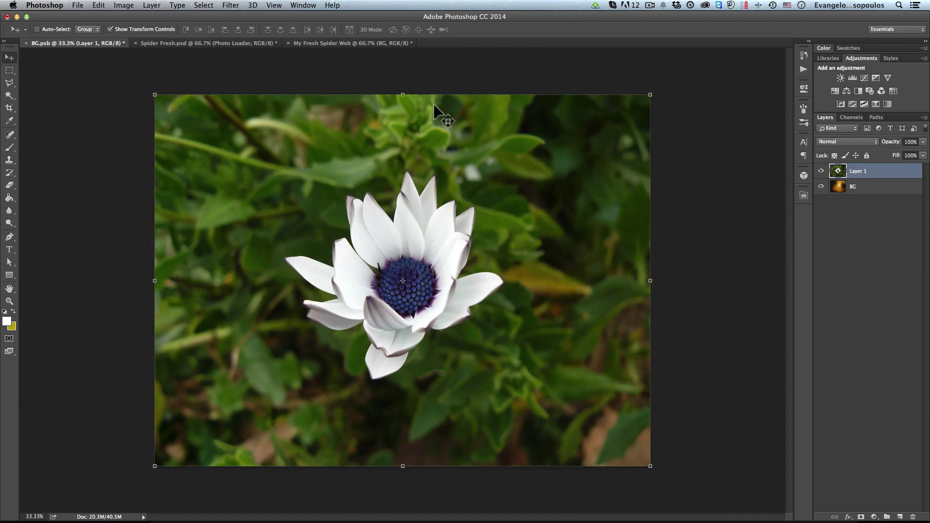
{"action": "left_click", "coordinate": [379, 42]}
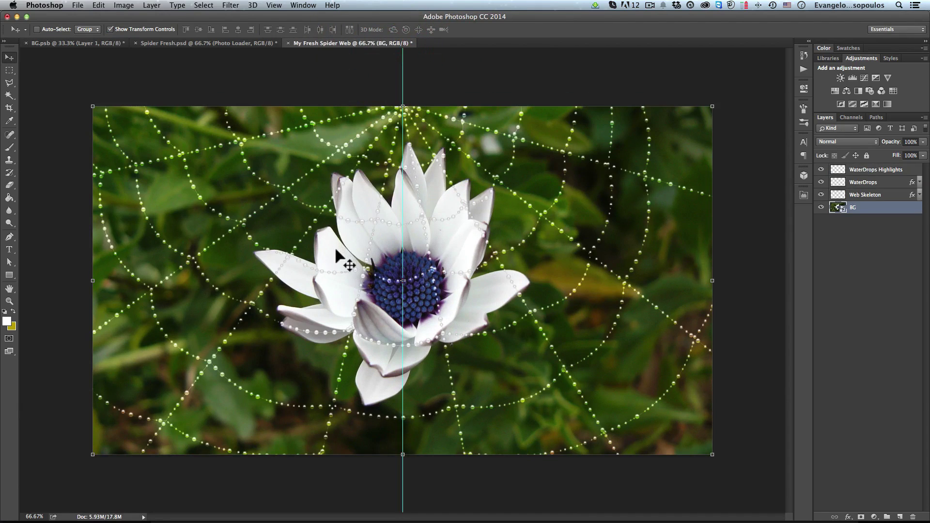
{"action": "key", "text": "super+space"}
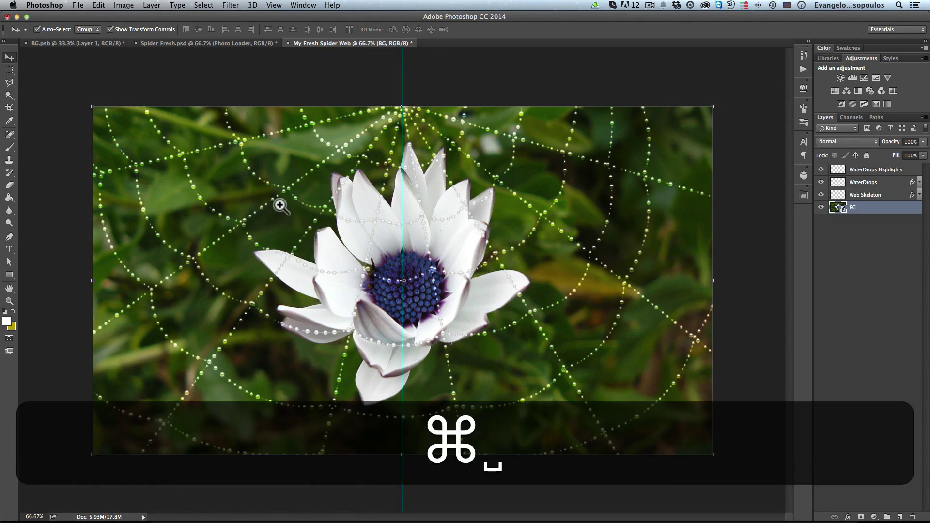
{"action": "left_click", "coordinate": [282, 202]}
{"action": "left_click", "coordinate": [321, 207]}
{"action": "left_click", "coordinate": [314, 207]}
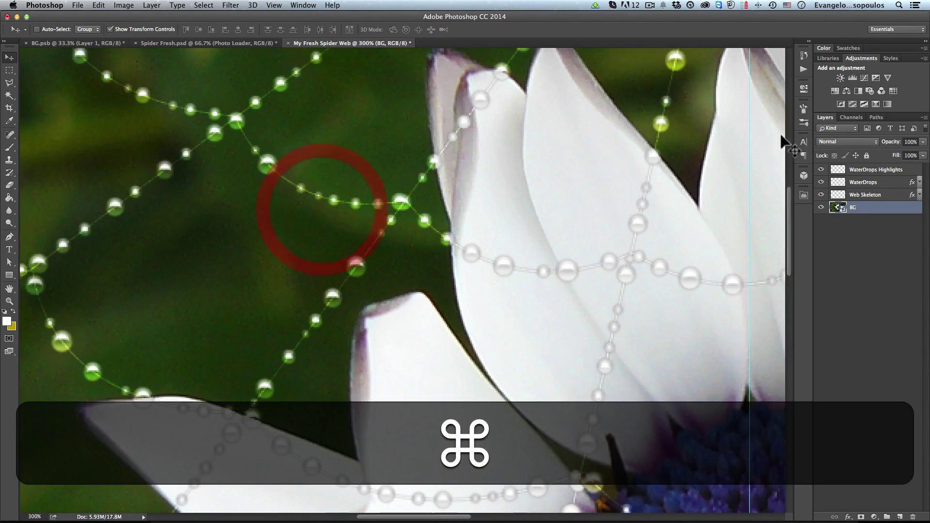
{"action": "left_click", "coordinate": [867, 181], "text": "super"}
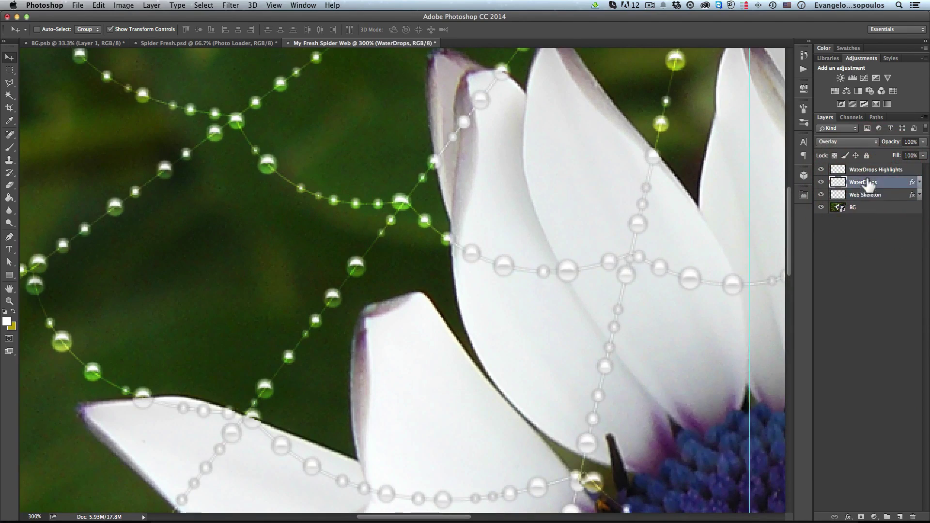
{"action": "left_click", "coordinate": [867, 170]}
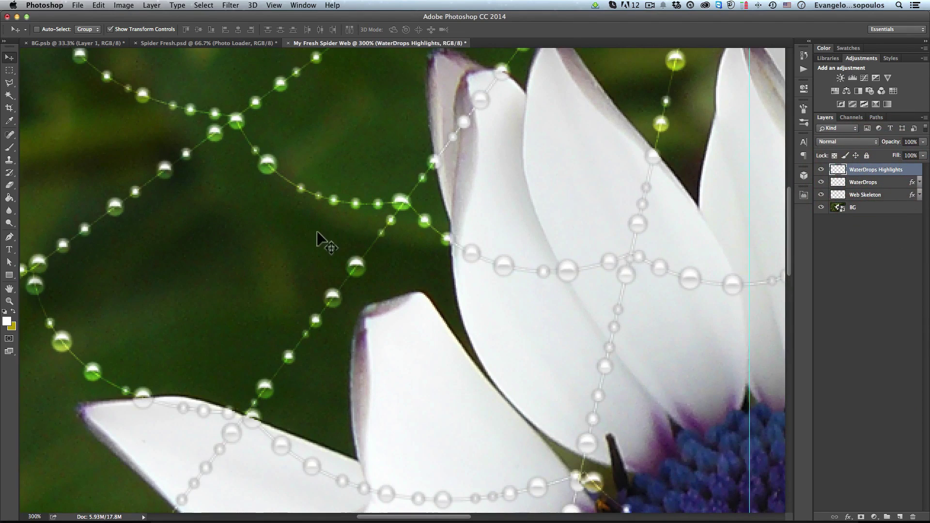
{"action": "left_click", "coordinate": [395, 263], "text": "alt+super"}
{"action": "left_click", "coordinate": [399, 267], "text": "alt+super"}
{"action": "left_click", "coordinate": [886, 207]}
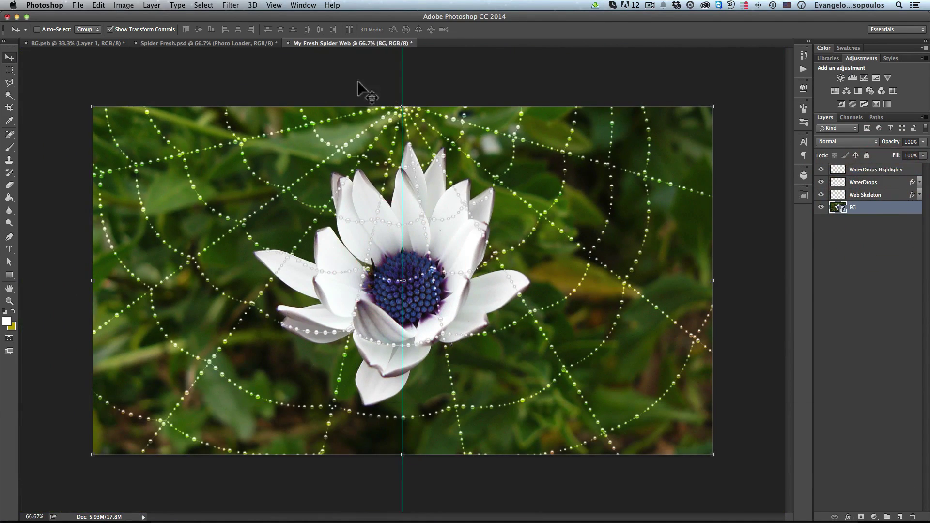
Apply a Gaussian Blur smart filter with 200 px radius to the BG layer.
{"action": "left_click", "coordinate": [231, 6]}
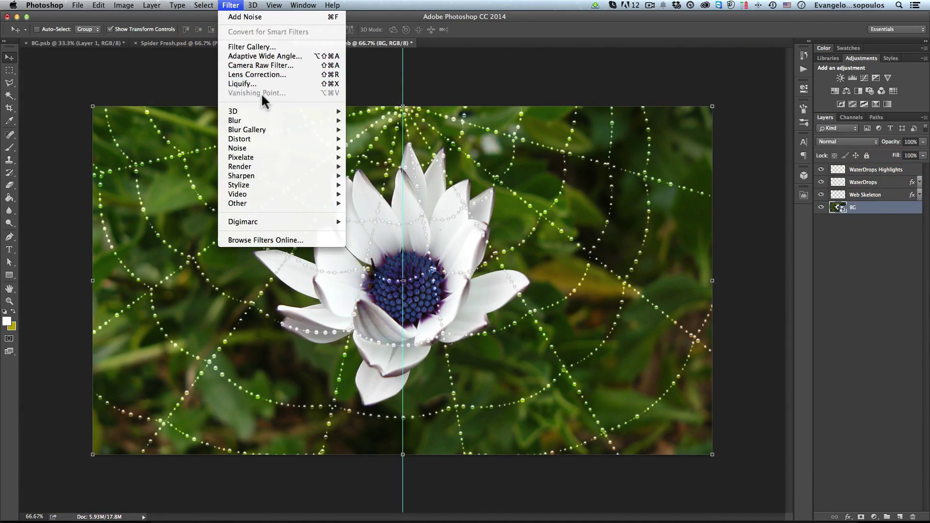
{"action": "mouse_move", "coordinate": [277, 119]}
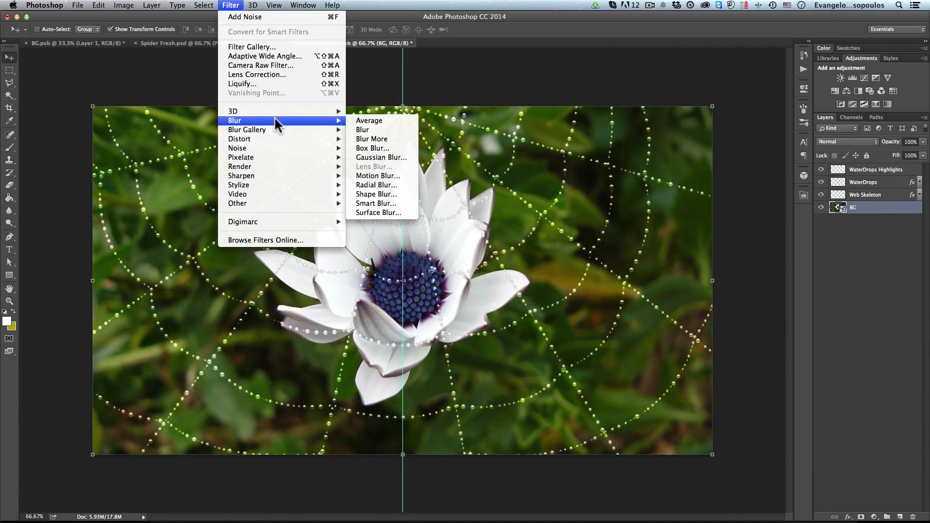
{"action": "left_click", "coordinate": [381, 156]}
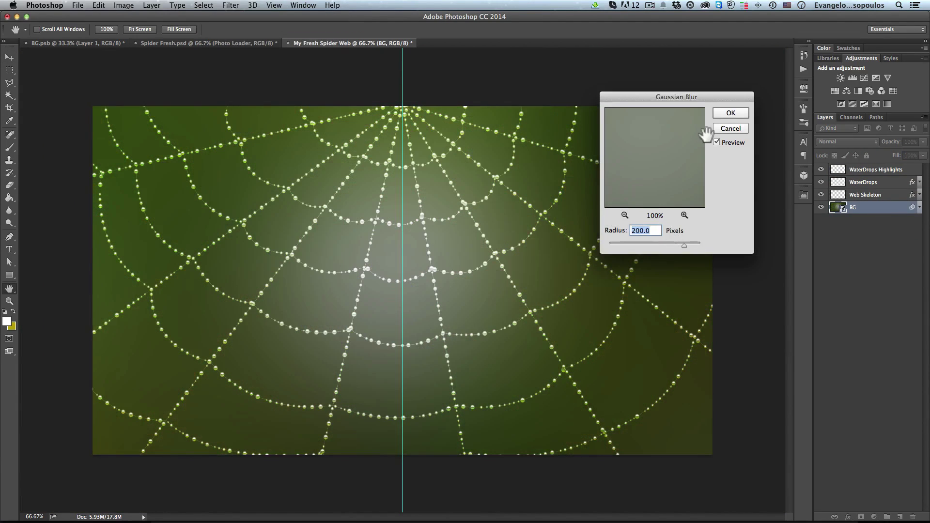
{"action": "left_click", "coordinate": [728, 112]}
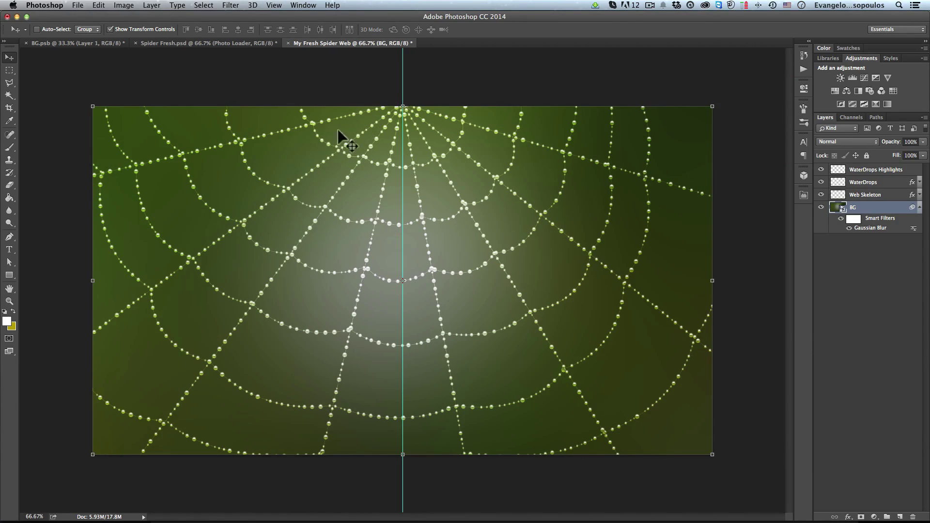
Load the WaterDrops selection, make Web Skeleton active, and zoom in closely on a strand.
{"action": "left_click", "coordinate": [273, 259], "text": "super"}
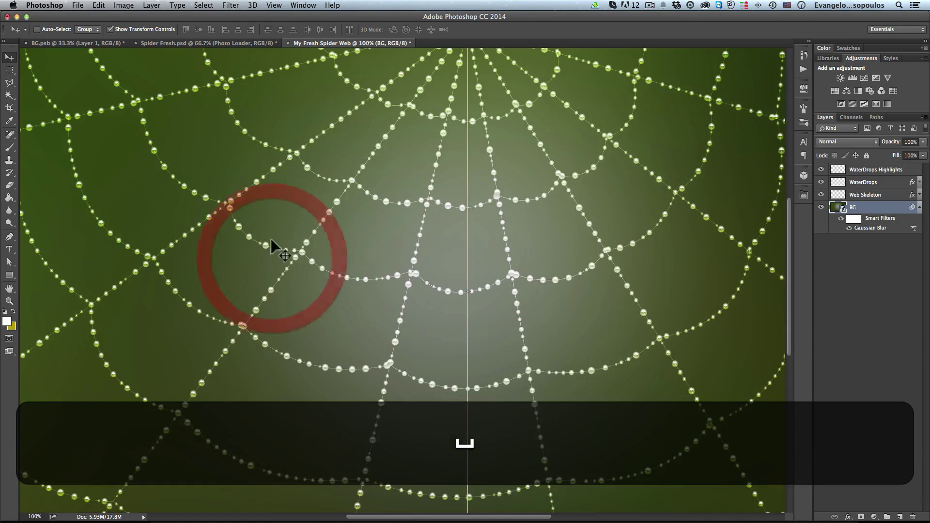
{"action": "left_click", "coordinate": [322, 174], "text": "super"}
{"action": "left_click", "coordinate": [320, 178], "text": "super"}
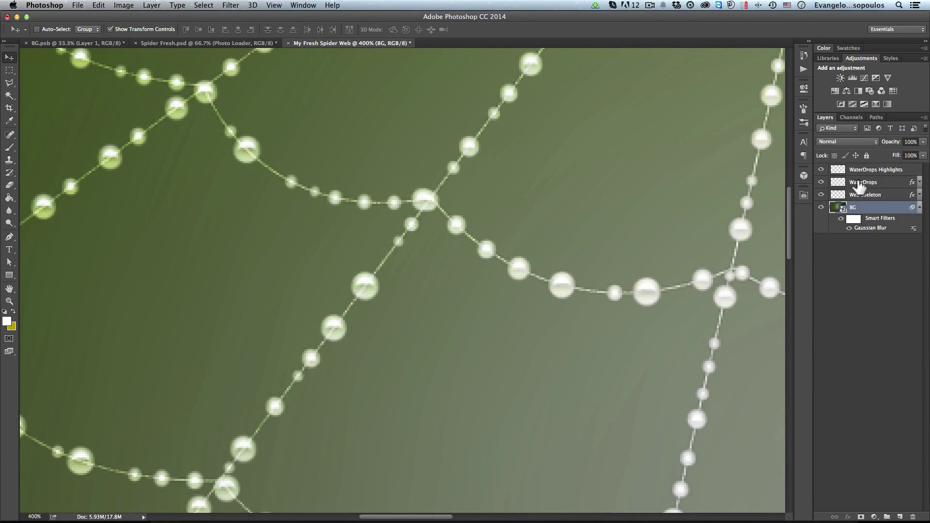
{"action": "left_click", "coordinate": [860, 184]}
{"action": "left_click", "coordinate": [838, 182], "text": "super"}
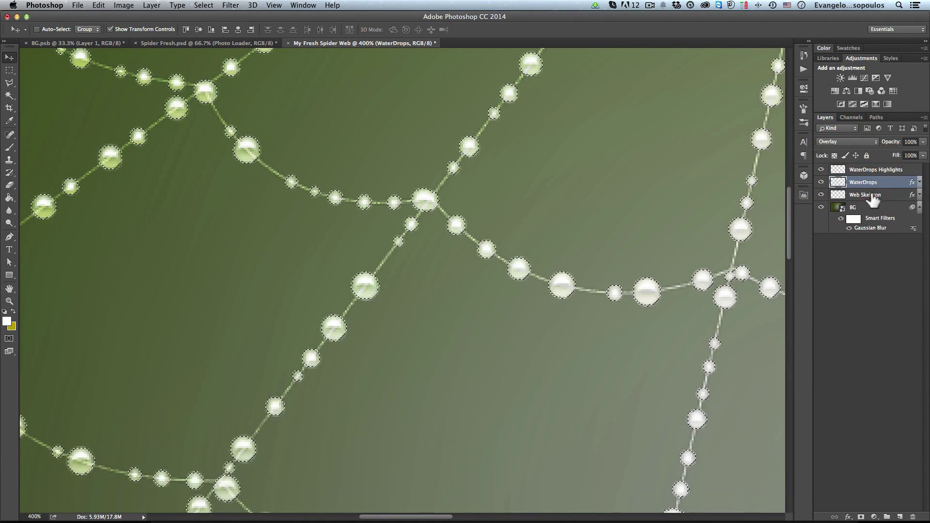
{"action": "left_click", "coordinate": [868, 196]}
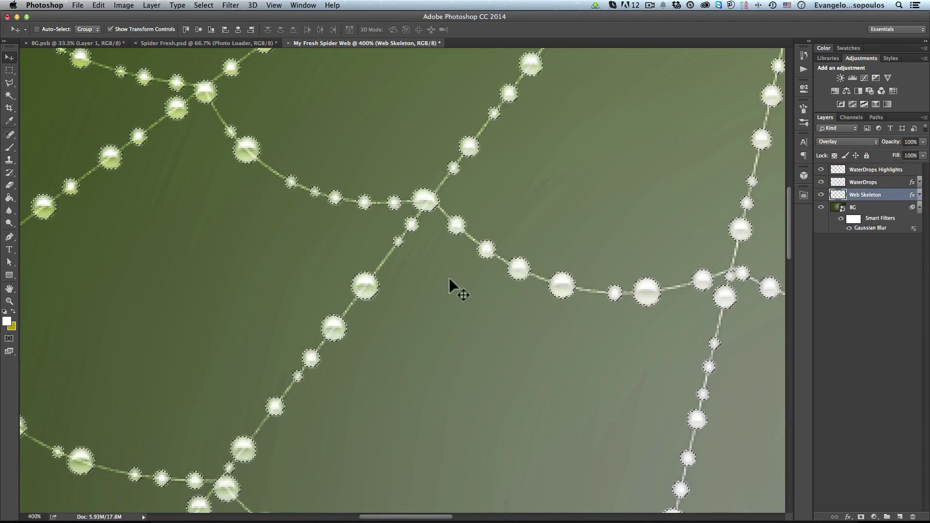
{"action": "key", "text": "space"}
{"action": "left_click", "coordinate": [242, 148], "text": "super"}
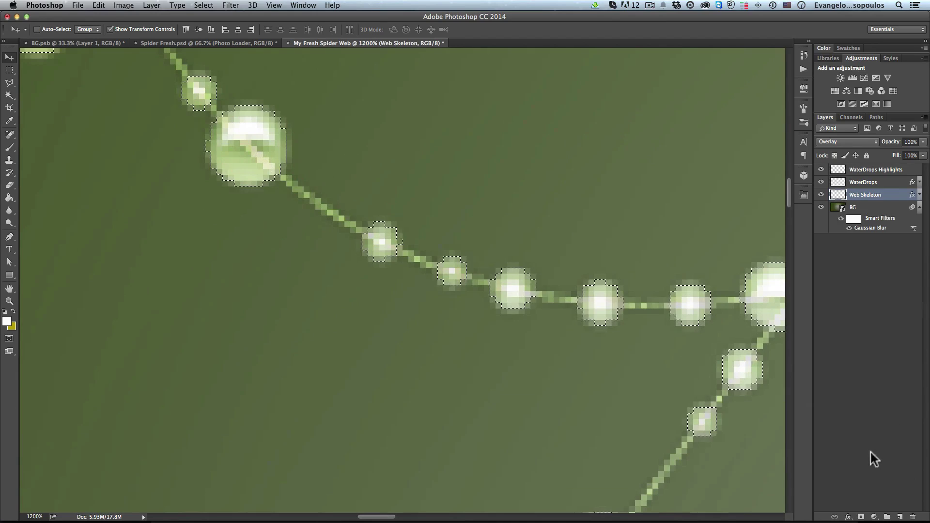
Add a layer mask to Web Skeleton from the droplet selection, then zoom out over the web.
{"action": "left_click", "coordinate": [858, 516], "text": "alt"}
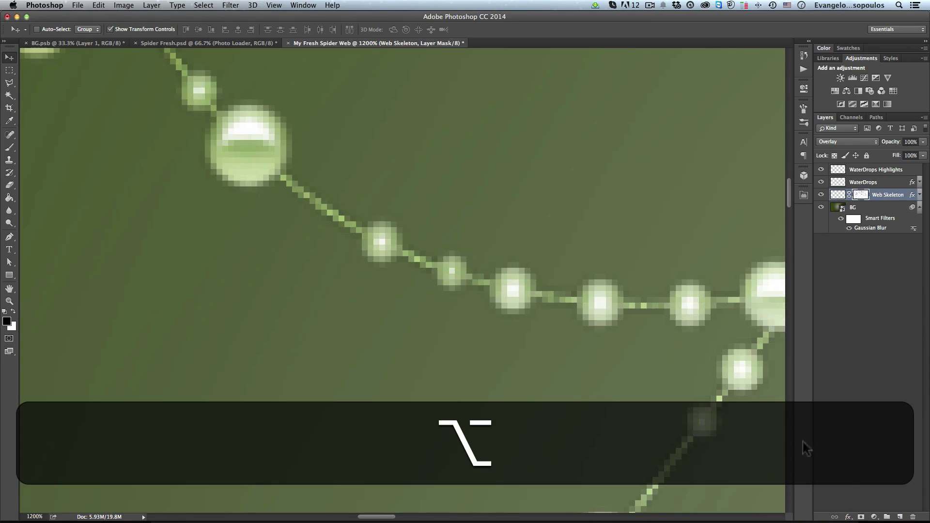
{"action": "left_click", "coordinate": [324, 163], "text": "alt"}
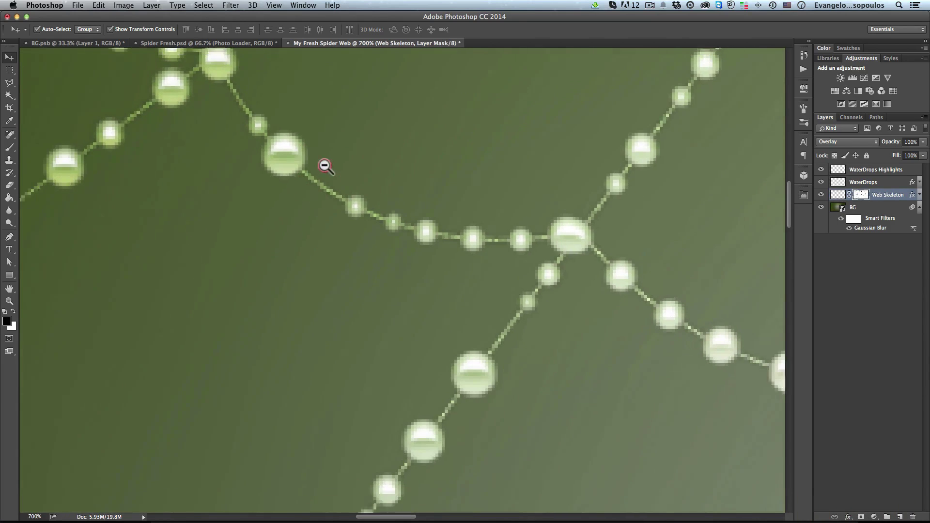
{"action": "left_click", "coordinate": [322, 160], "text": "alt"}
{"action": "left_click", "coordinate": [322, 157], "text": "alt"}
{"action": "left_click", "coordinate": [315, 154], "text": "alt"}
{"action": "left_click", "coordinate": [322, 152], "text": "alt"}
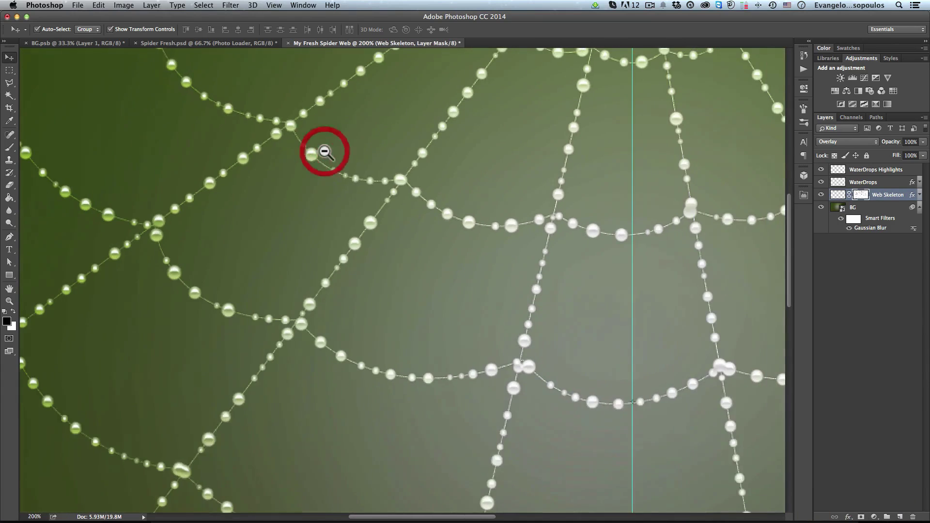
Zoom back in on the droplets and make WaterDrops the active layer.
{"action": "left_click", "coordinate": [310, 211], "text": "super"}
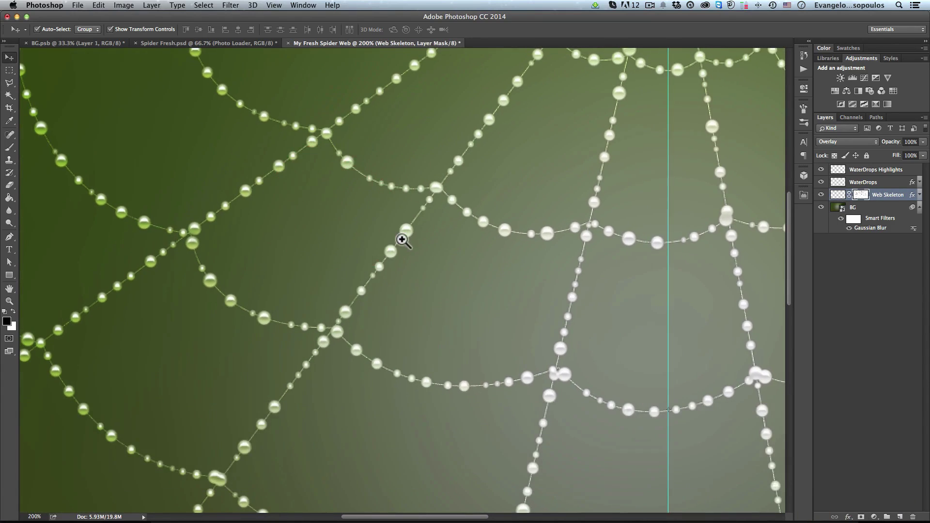
{"action": "left_click", "coordinate": [404, 242], "text": "super"}
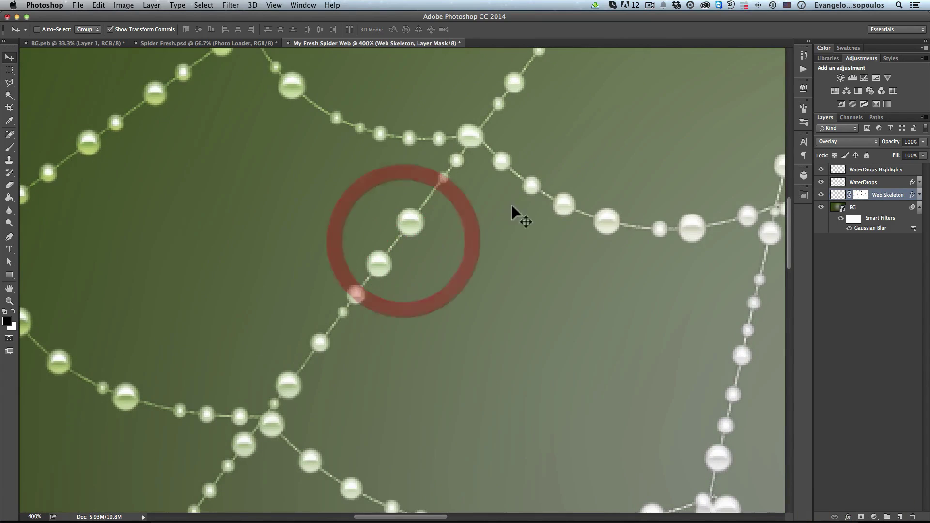
{"action": "left_click", "coordinate": [885, 184]}
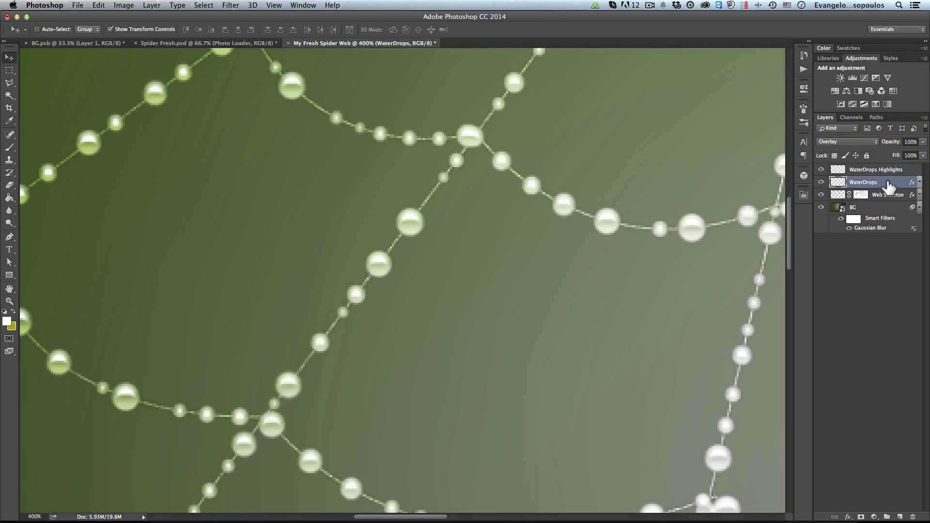
{"action": "double_click", "coordinate": [890, 184]}
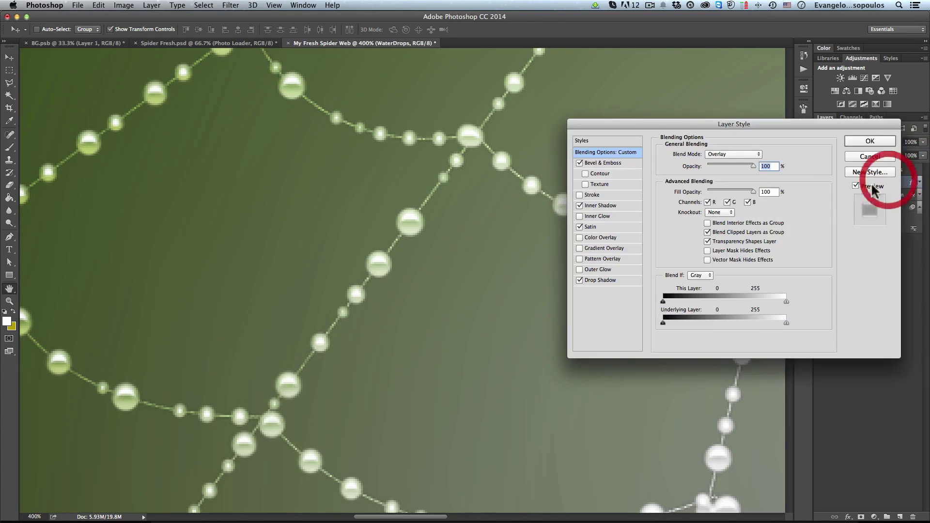
{"action": "left_click", "coordinate": [598, 206]}
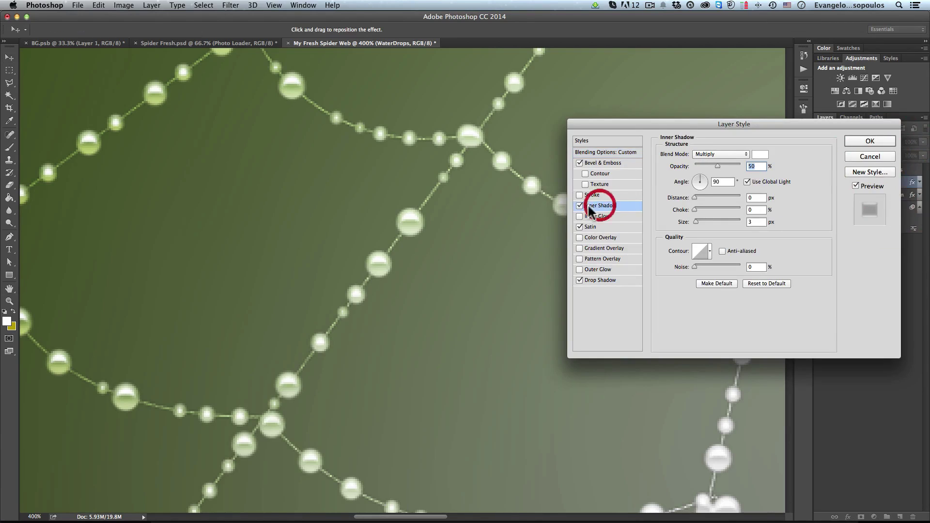
{"action": "left_click", "coordinate": [580, 205]}
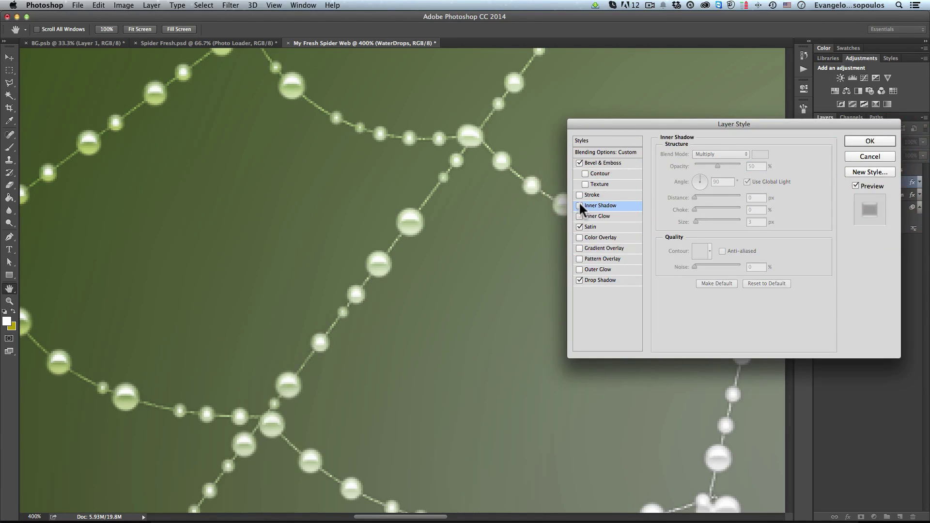
{"action": "left_click", "coordinate": [579, 205]}
{"action": "left_click", "coordinate": [579, 226]}
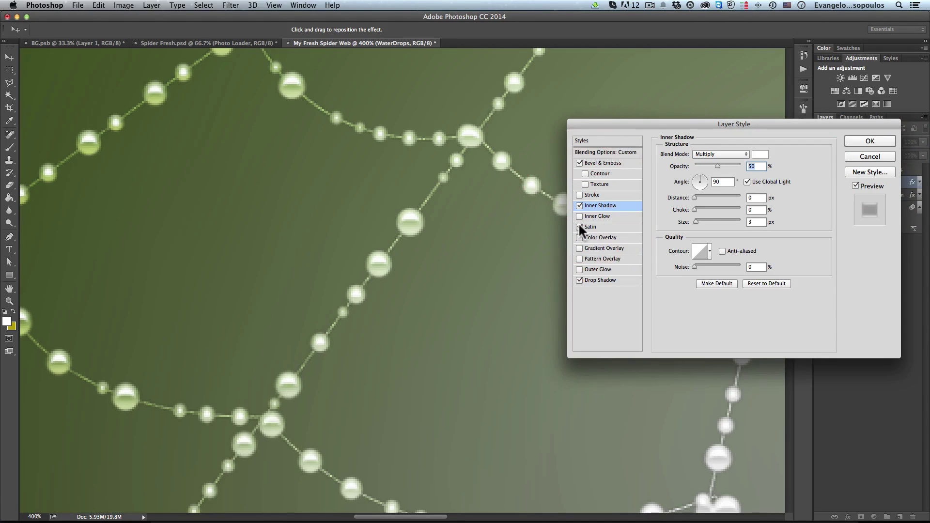
{"action": "left_click", "coordinate": [579, 162]}
{"action": "left_click", "coordinate": [579, 162]}
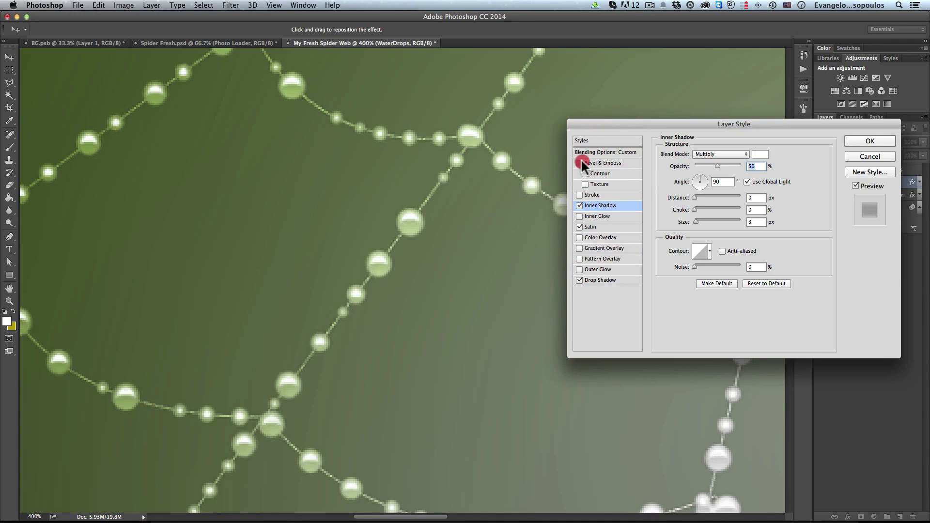
{"action": "left_click", "coordinate": [580, 226]}
{"action": "left_click", "coordinate": [580, 227]}
{"action": "left_click", "coordinate": [579, 279]}
{"action": "left_click", "coordinate": [579, 278]}
{"action": "left_click", "coordinate": [870, 140]}
{"action": "left_click", "coordinate": [527, 230], "text": "alt"}
{"action": "left_click", "coordinate": [528, 234], "text": "alt"}
{"action": "left_click", "coordinate": [533, 239], "text": "alt"}
{"action": "left_click", "coordinate": [532, 240], "text": "alt"}
{"action": "left_click", "coordinate": [452, 270], "text": "super"}
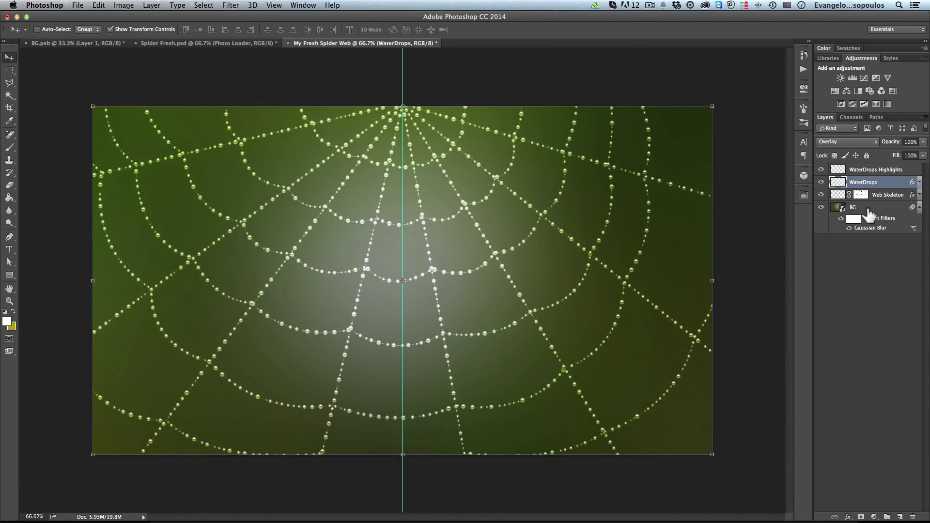
Select the BG layer and open its smart-object contents as BG.psb.
{"action": "left_click", "coordinate": [868, 210]}
{"action": "left_click", "coordinate": [919, 207]}
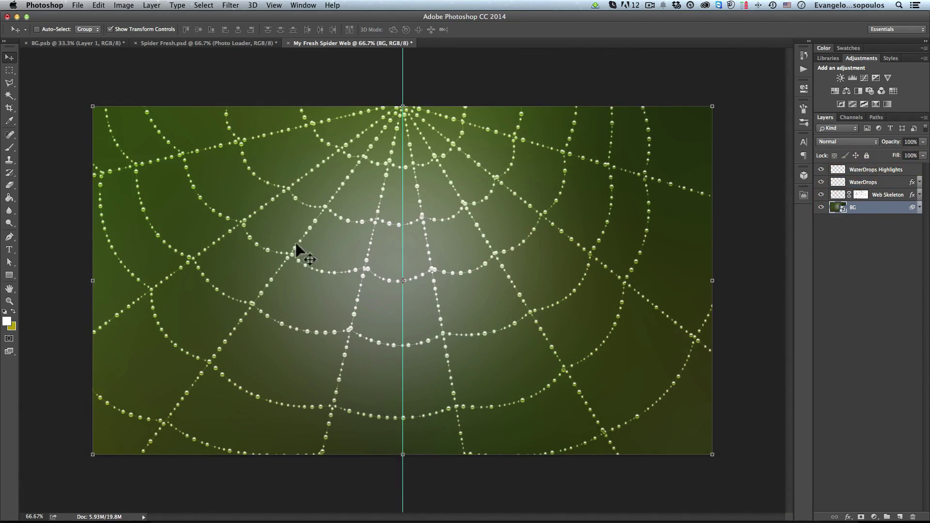
{"action": "double_click", "coordinate": [833, 207]}
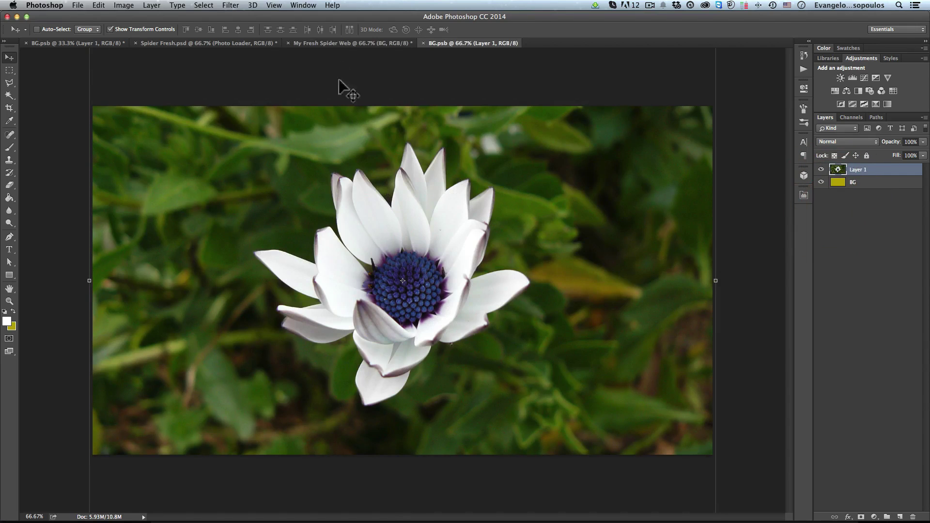
Check the BG layer's smart filters in the web document, then return to BG.psb.
{"action": "left_click", "coordinate": [361, 42]}
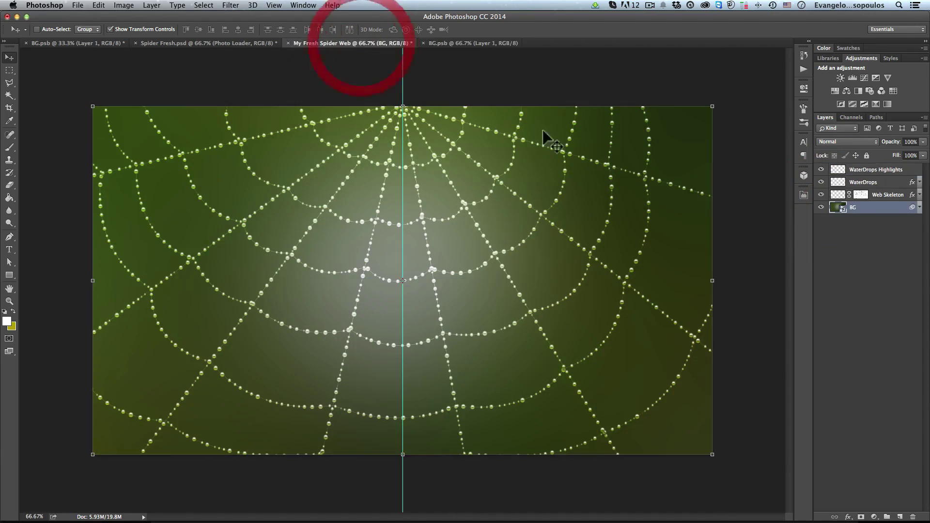
{"action": "left_click", "coordinate": [918, 207]}
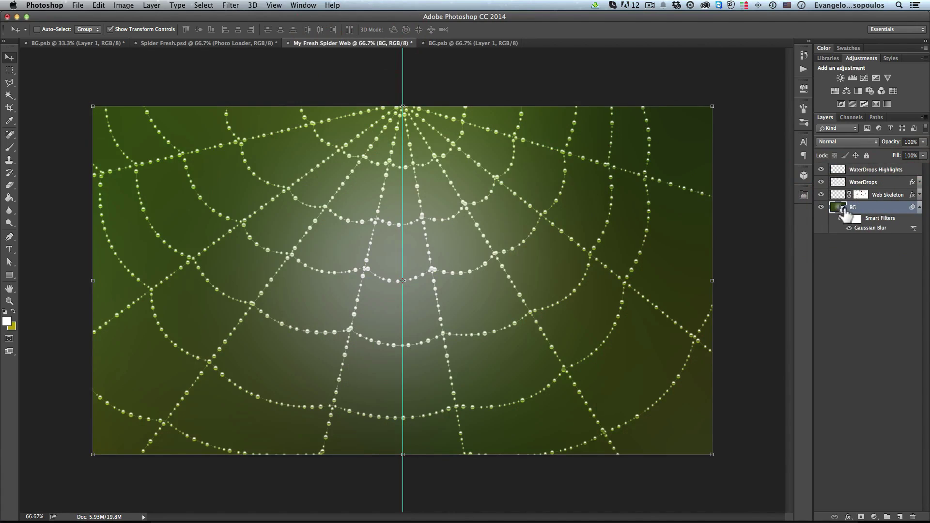
{"action": "left_click", "coordinate": [489, 44]}
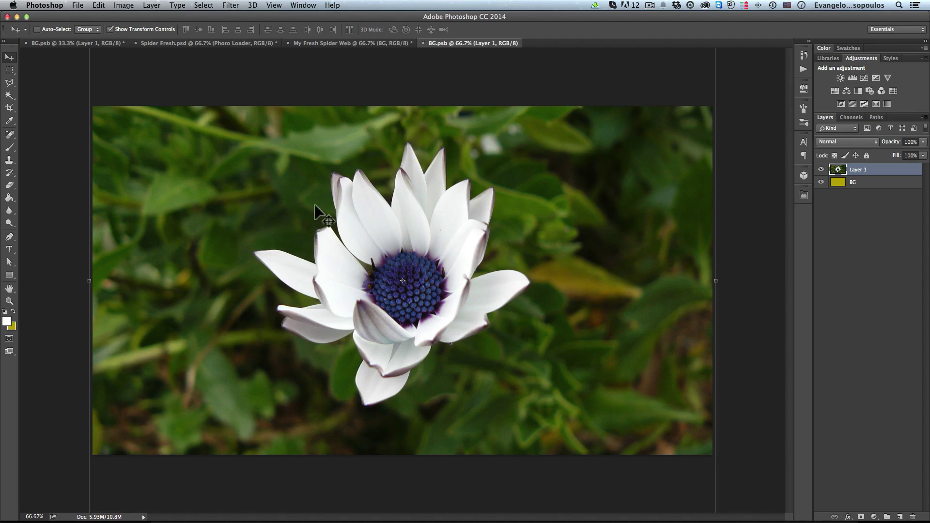
In Lightroom, send the sunset photo to Edit in Adobe Photoshop CC 2014.
{"action": "key", "text": "super+Tab"}
{"action": "key", "text": "super+Tab"}
{"action": "key", "text": "super+Tab"}
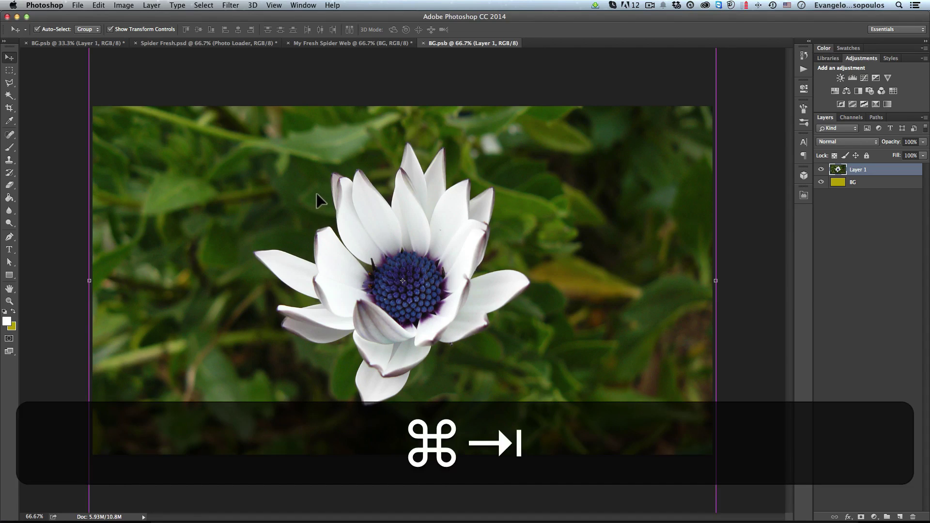
{"action": "key", "text": "super+Tab"}
{"action": "key", "text": "super+Tab"}
{"action": "key", "text": "super+Tab"}
{"action": "key", "text": "super+Tab"}
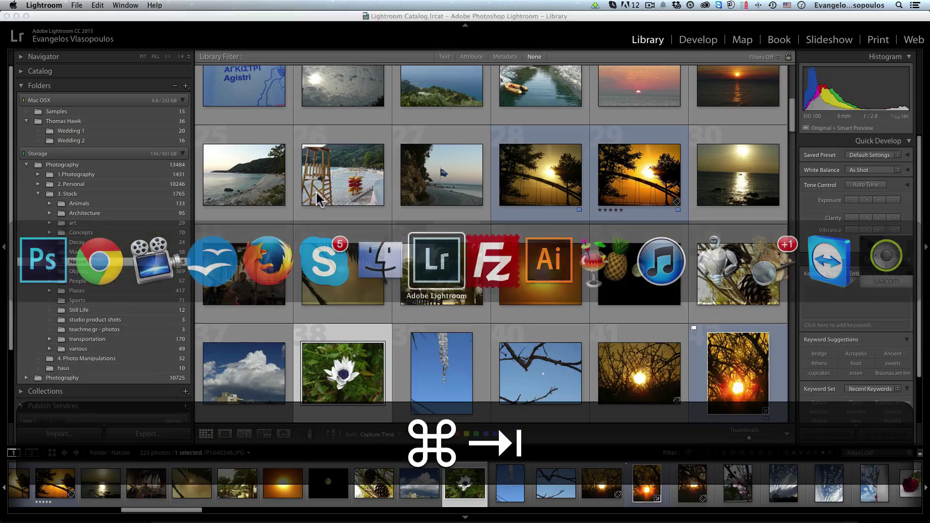
{"action": "left_click", "coordinate": [536, 373]}
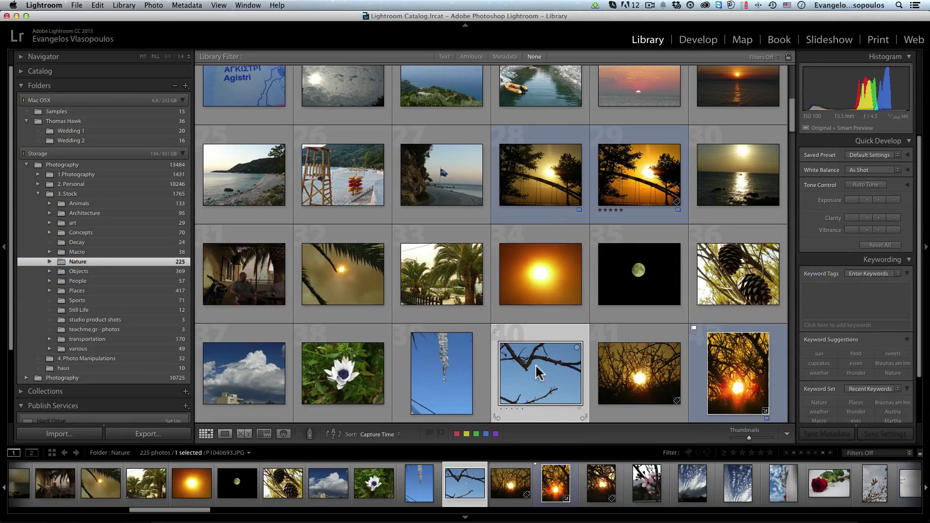
{"action": "left_click", "coordinate": [640, 83]}
{"action": "right_click", "coordinate": [647, 124]}
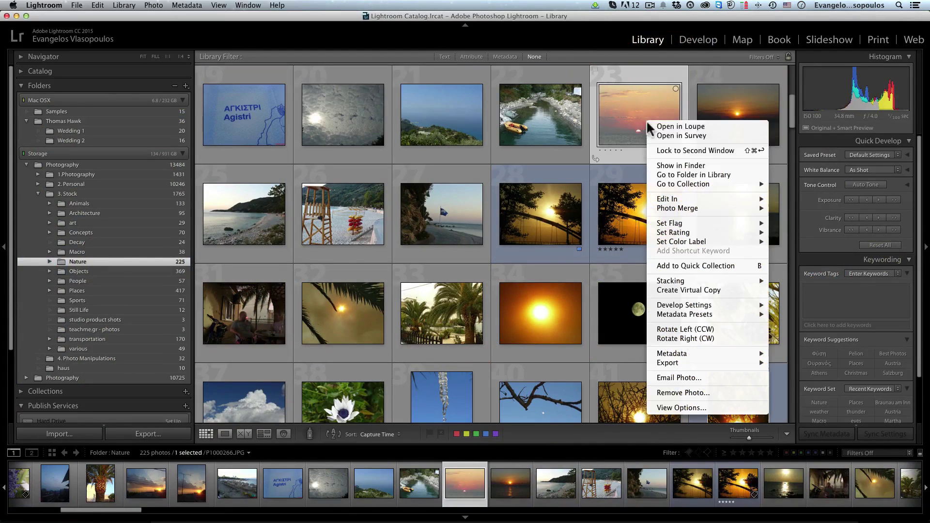
{"action": "mouse_move", "coordinate": [715, 203]}
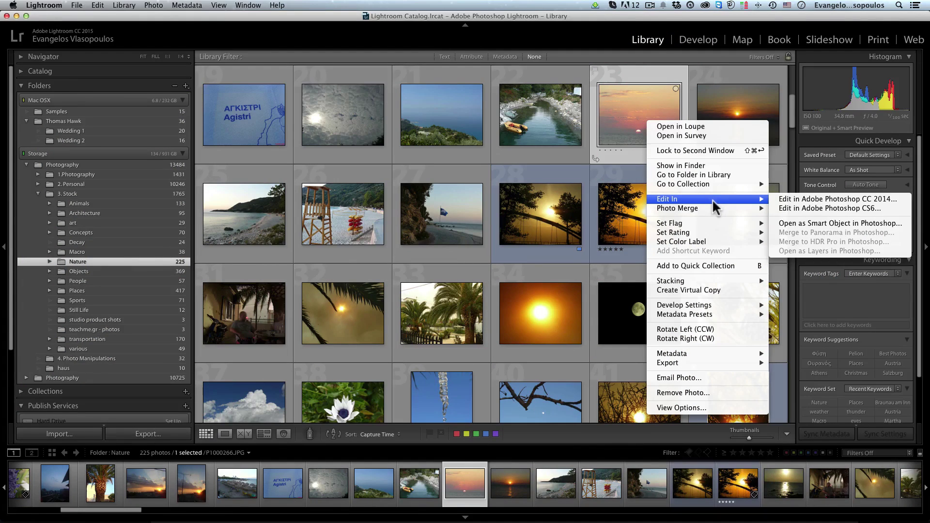
{"action": "left_click", "coordinate": [819, 199]}
Confirm editing in Photoshop and drag the sunset photo into BG.psb as Layer 2.
{"action": "left_click", "coordinate": [541, 235]}
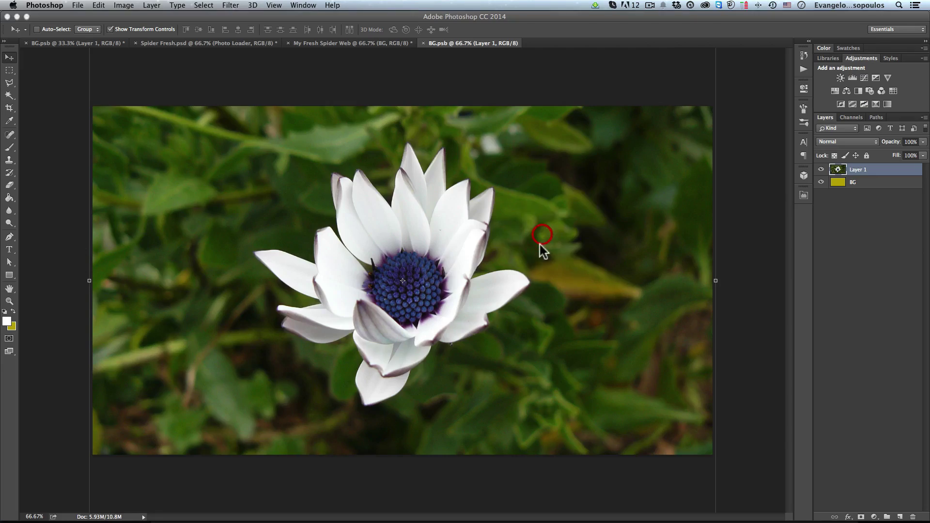
{"action": "left_click_drag", "start_coordinate": [449, 81], "coordinate": [446, 127]}
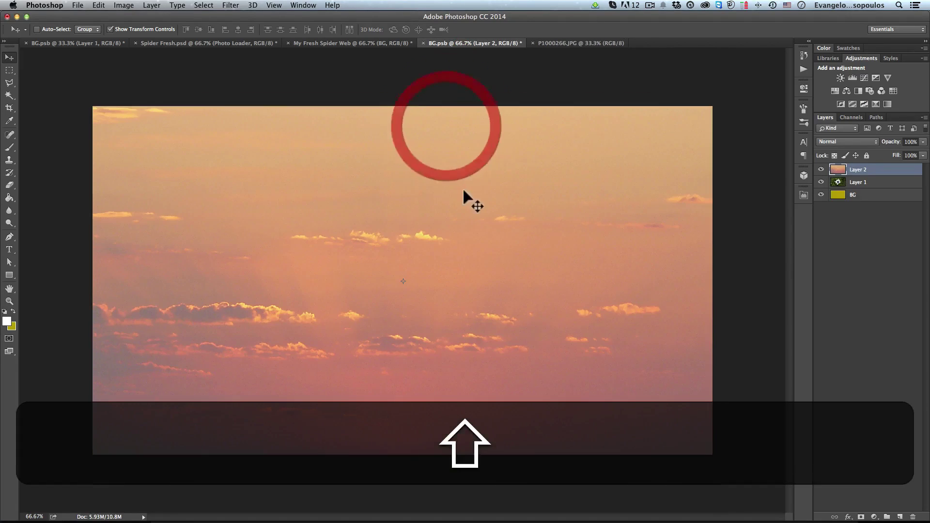
{"action": "left_click", "coordinate": [446, 267], "text": "alt+super"}
{"action": "left_click", "coordinate": [446, 267], "text": "alt+super"}
{"action": "left_click", "coordinate": [452, 266], "text": "alt+super"}
Free Transform the sunset to fill the canvas, then close the sunset JPG and BG.psb.
{"action": "left_click_drag", "start_coordinate": [213, 137], "coordinate": [284, 193]}
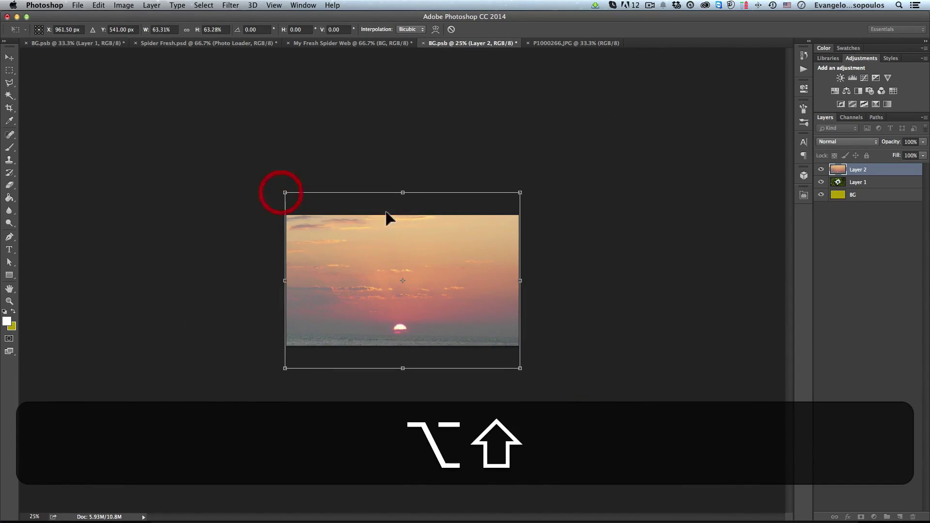
{"action": "left_click_drag", "start_coordinate": [402, 192], "coordinate": [400, 211]}
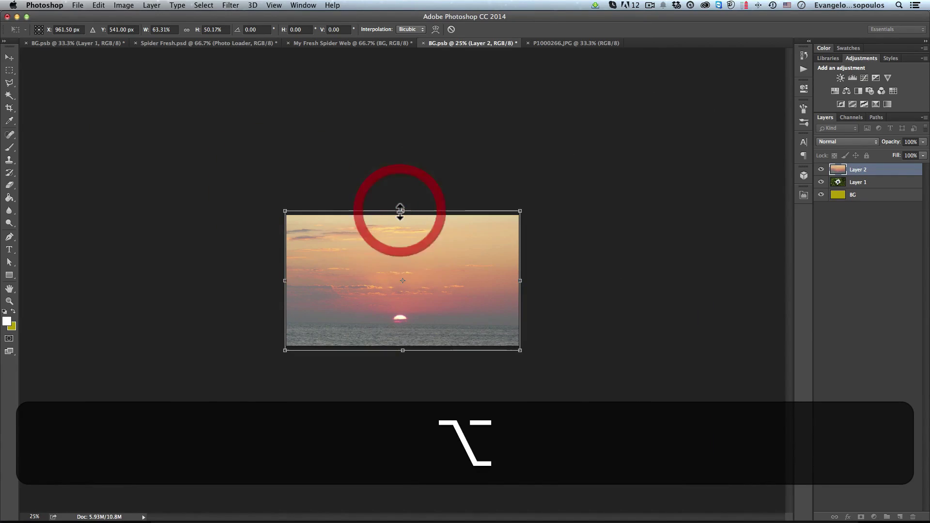
{"action": "key", "text": "Return"}
{"action": "left_click", "coordinate": [527, 43]}
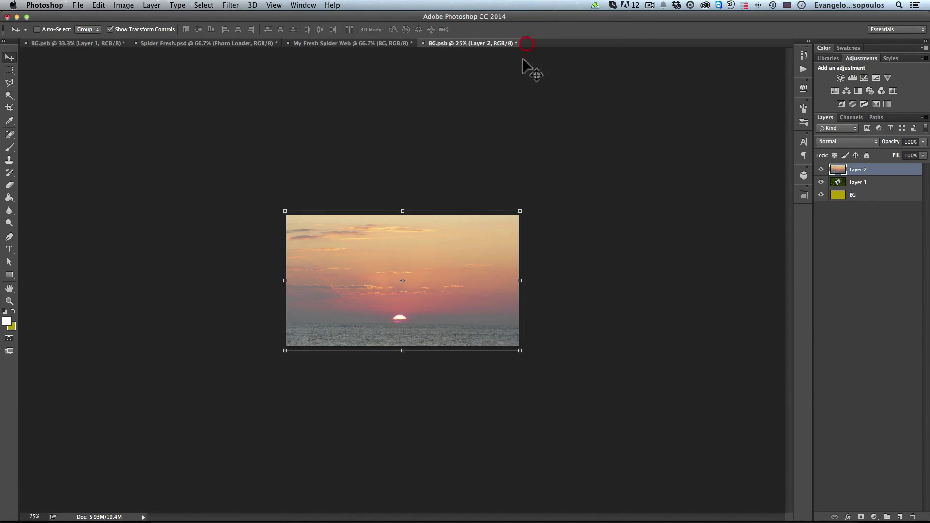
{"action": "left_click", "coordinate": [423, 43]}
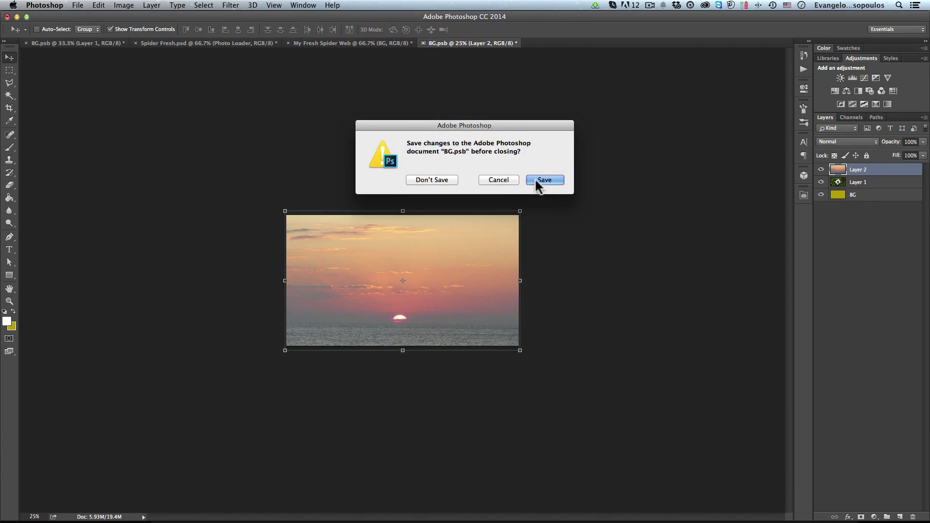
Save BG.psb so the blurred sunset replaces the web's background.
{"action": "left_click", "coordinate": [539, 178]}
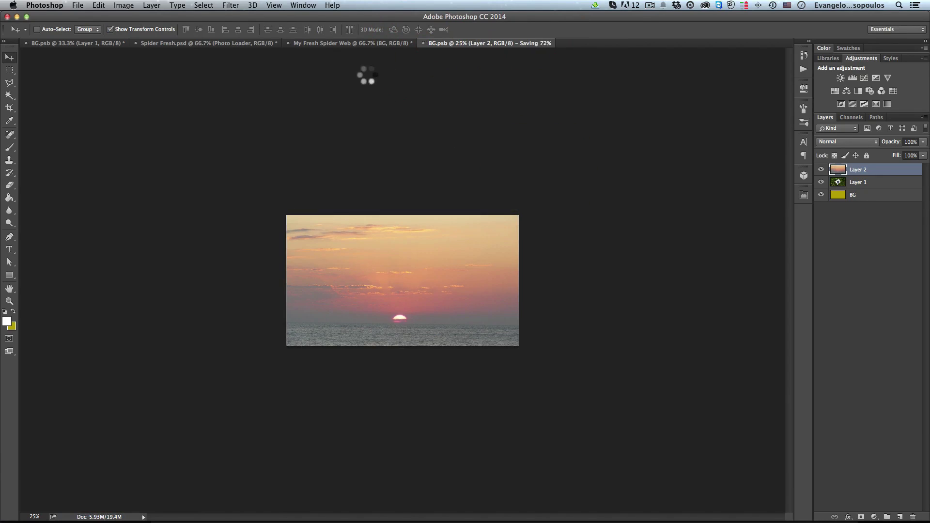